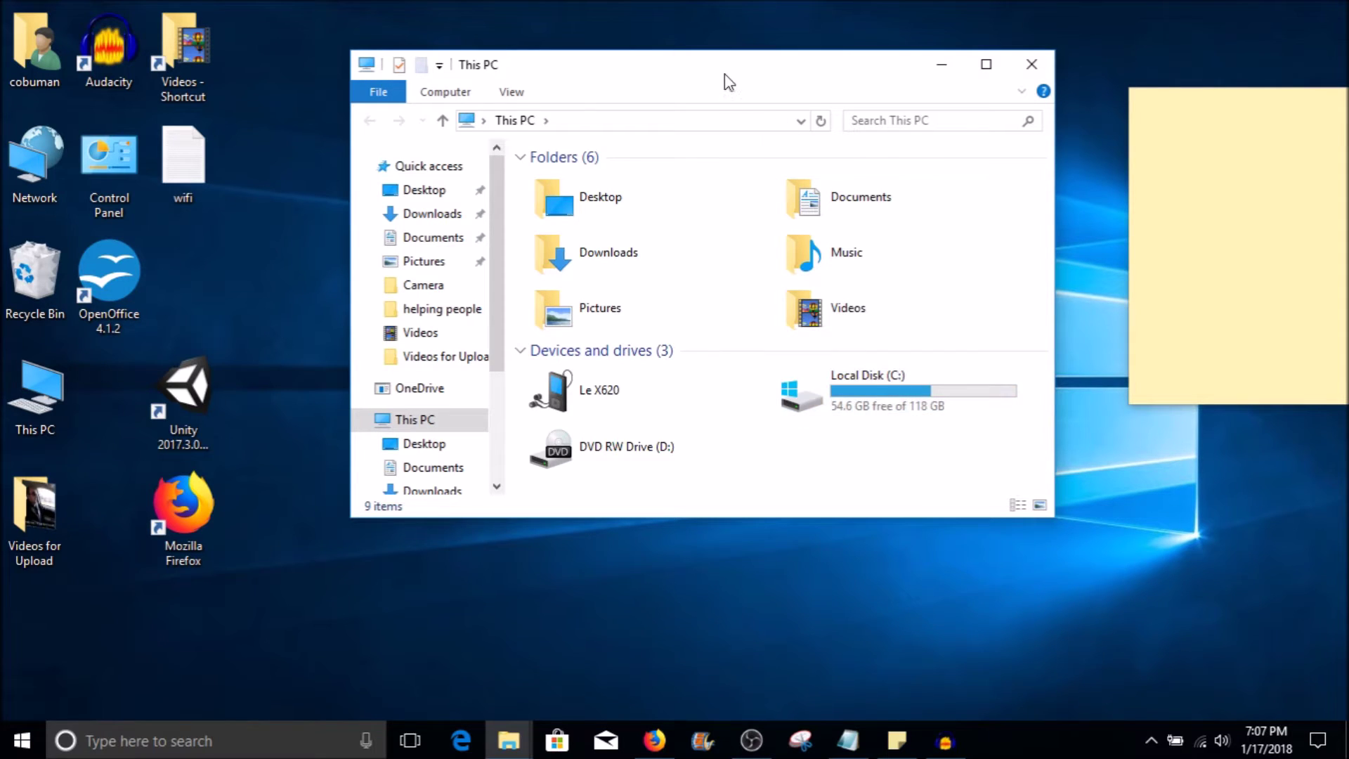
Step: Open the Local Disk (C:) drive and select the Users folder
drag(724, 74, 713, 33)
mouse_move(865, 362)
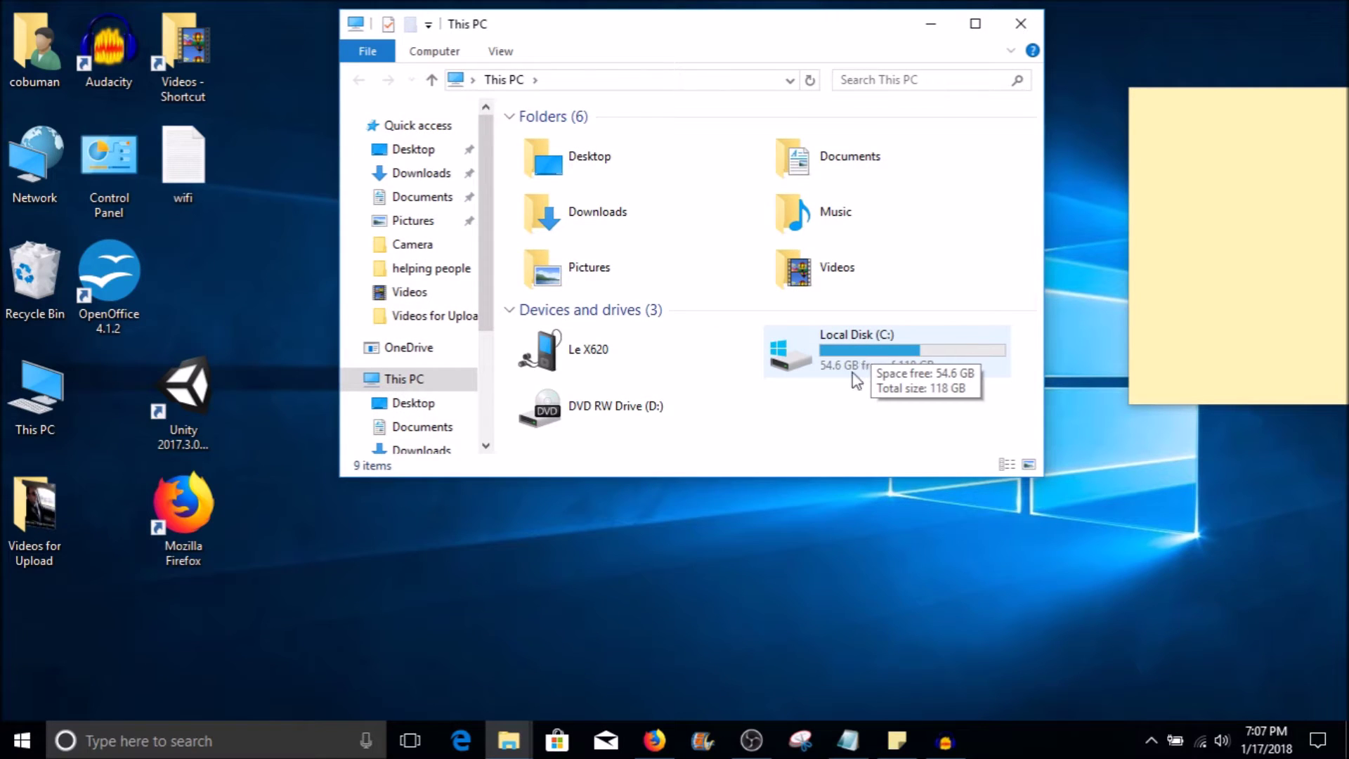
double_click(873, 344)
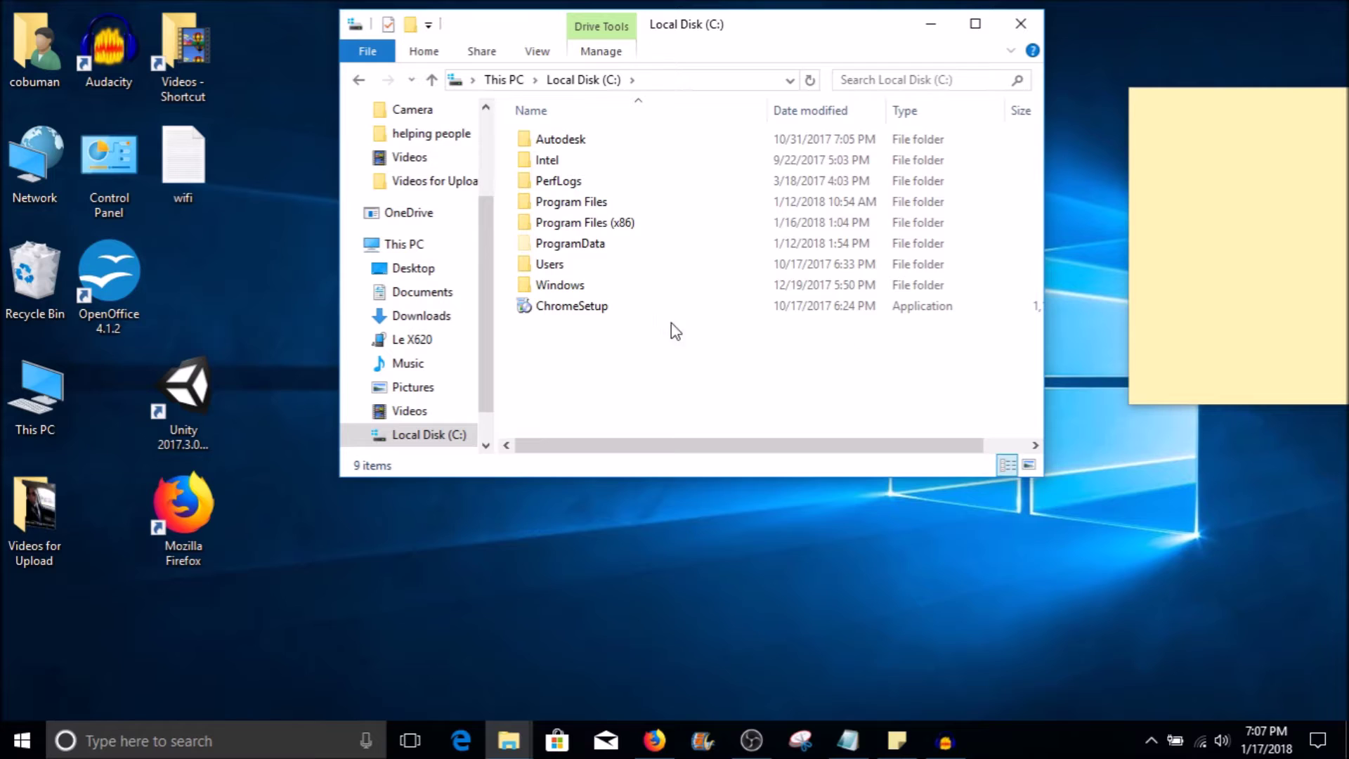
click(562, 265)
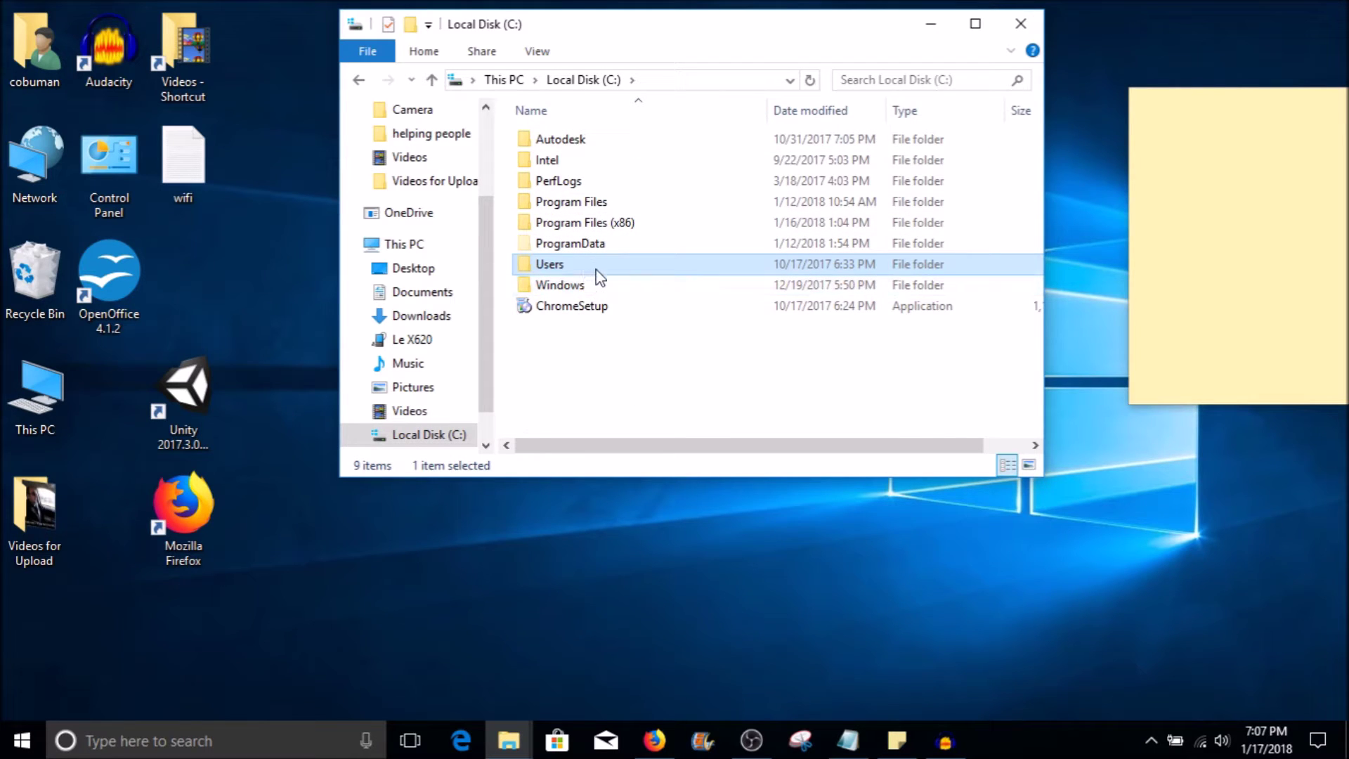
mouse_move(599, 275)
Step: Open the Users folder and point out TestUser and the other profile folders
double_click(561, 270)
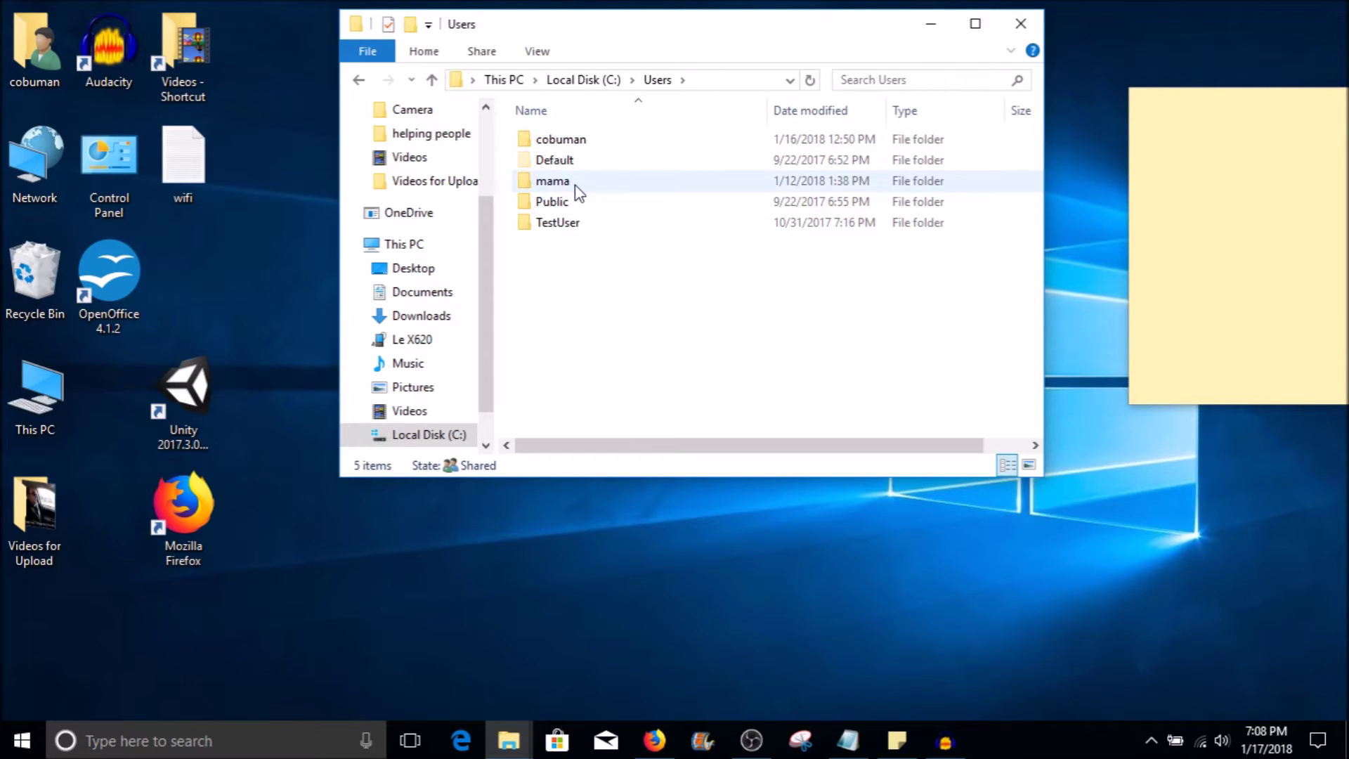
mouse_move(573, 232)
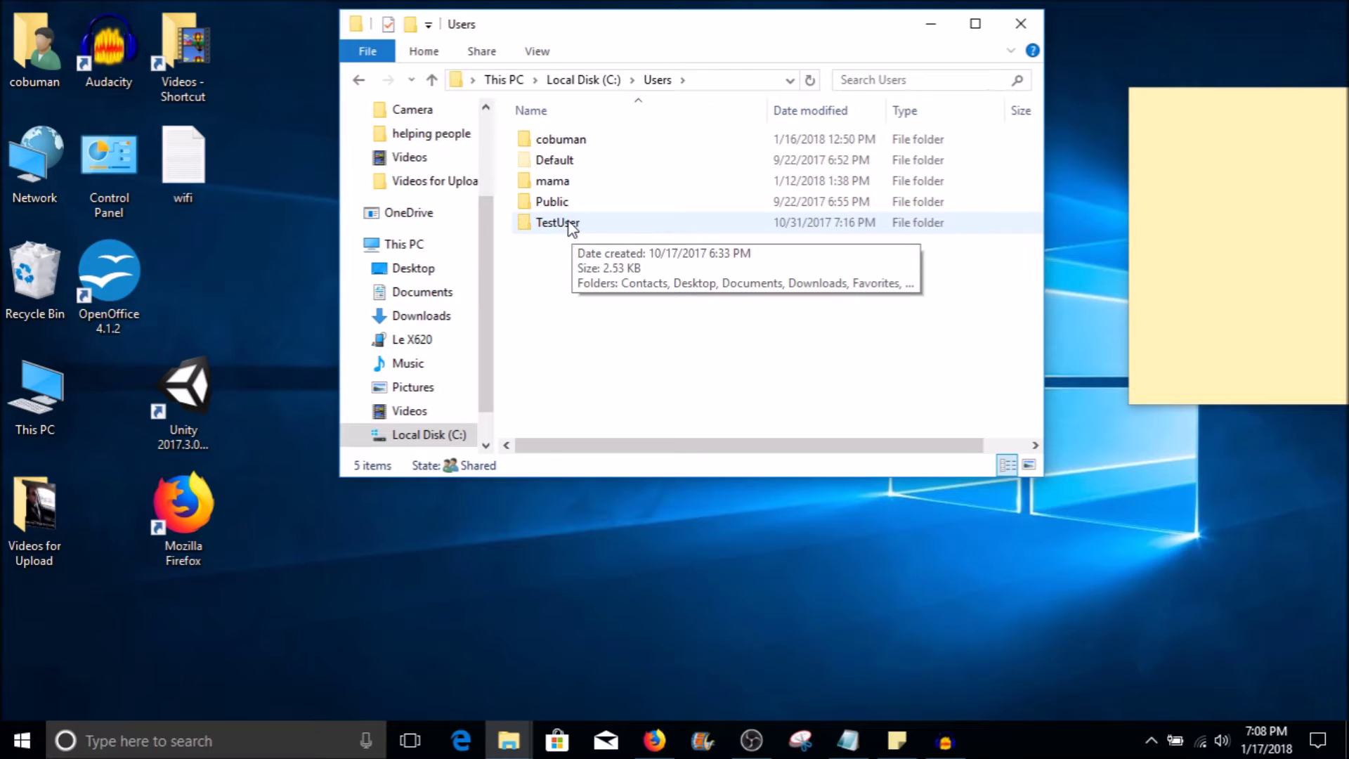
click(573, 228)
click(569, 181)
click(571, 140)
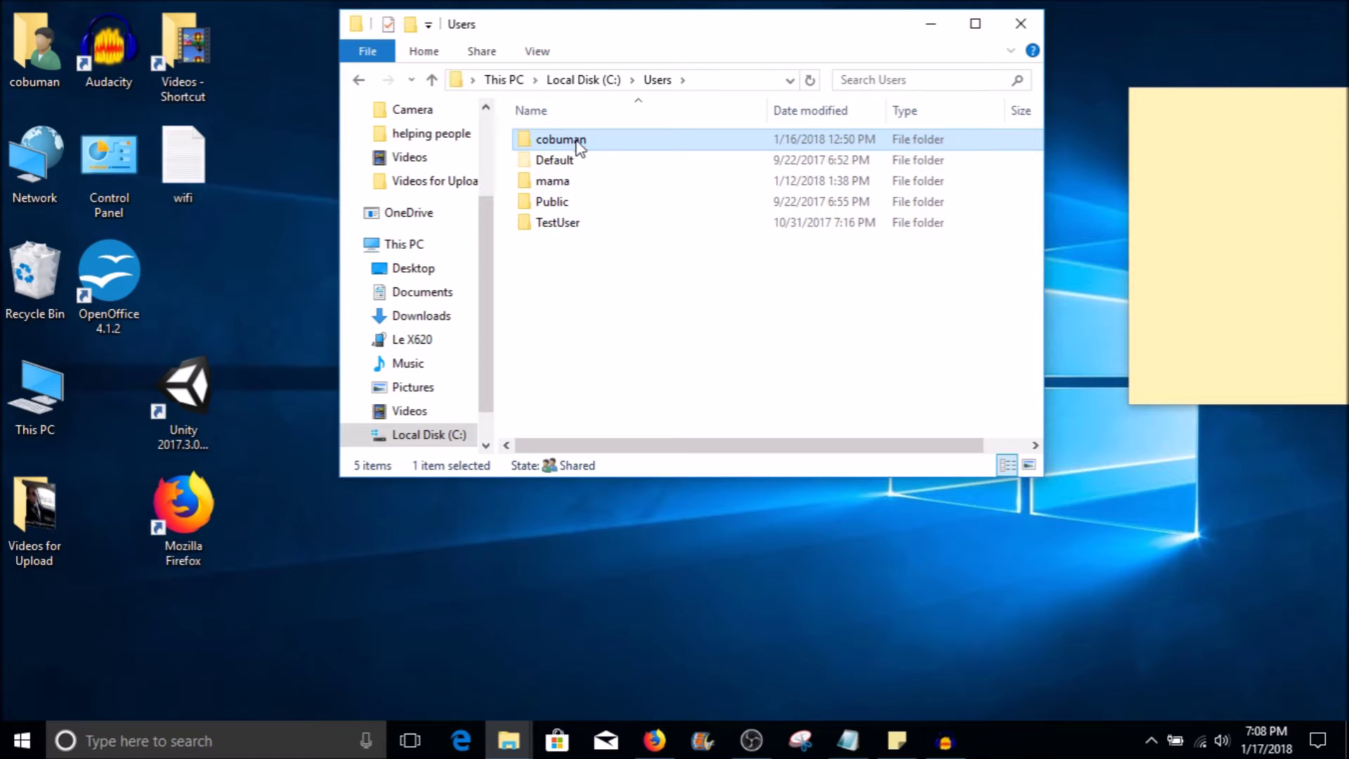
mouse_move(577, 144)
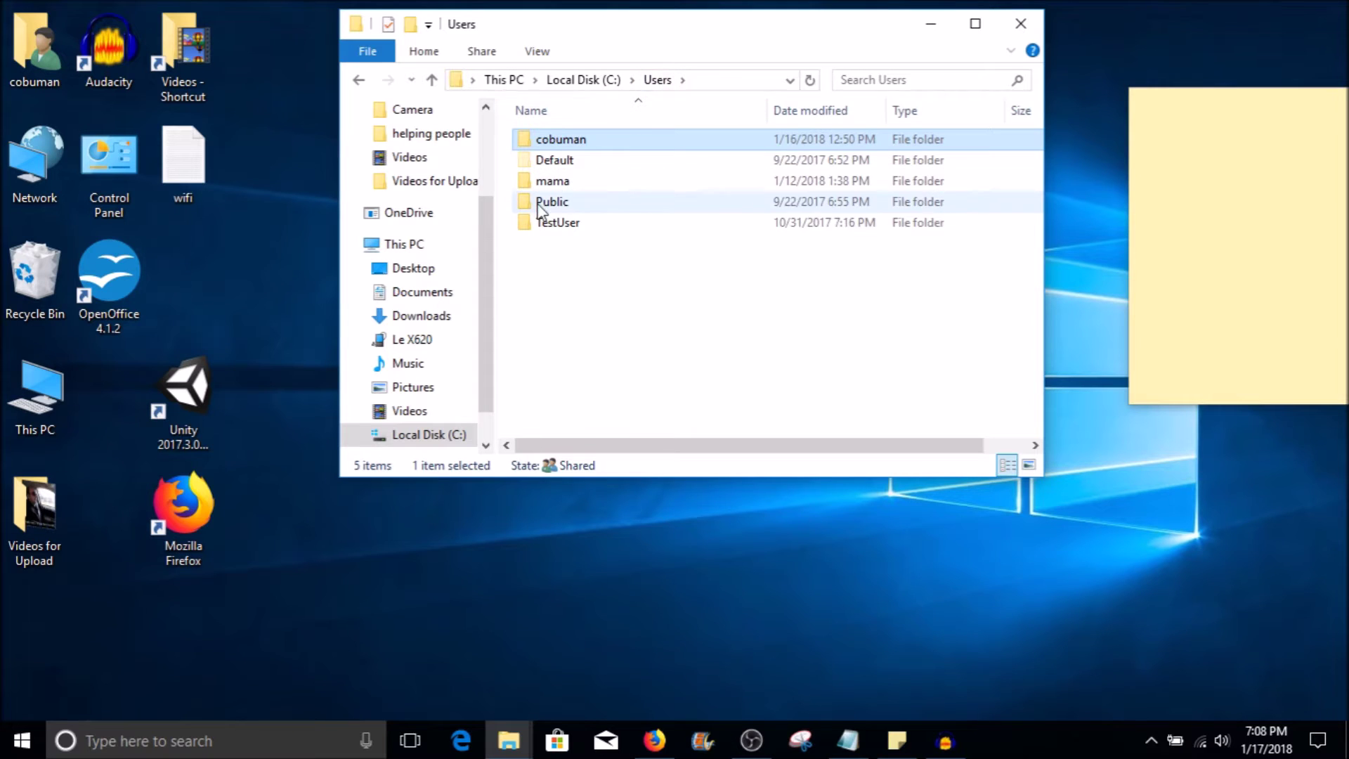
Step: Select the Default, Public and TestUser profile folders in turn to compare them
click(570, 165)
click(581, 140)
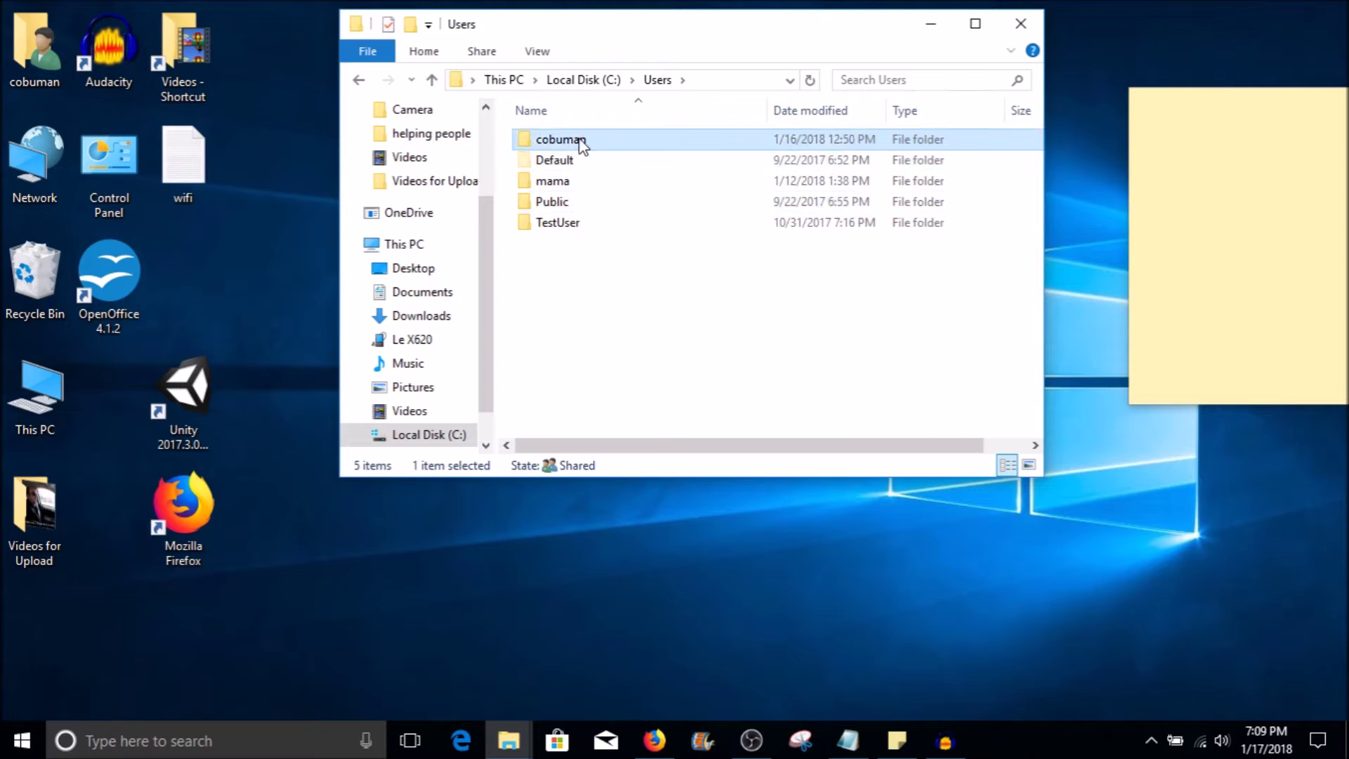
click(572, 182)
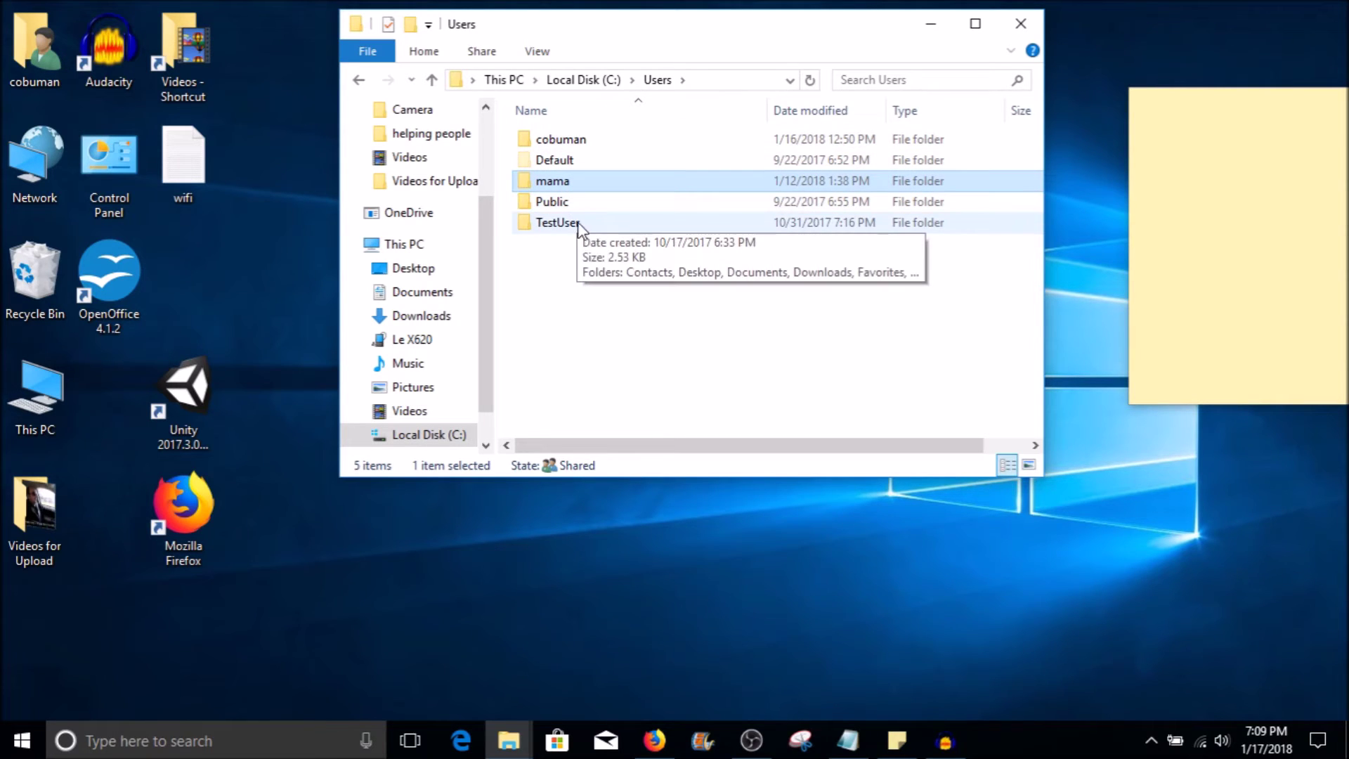
click(580, 224)
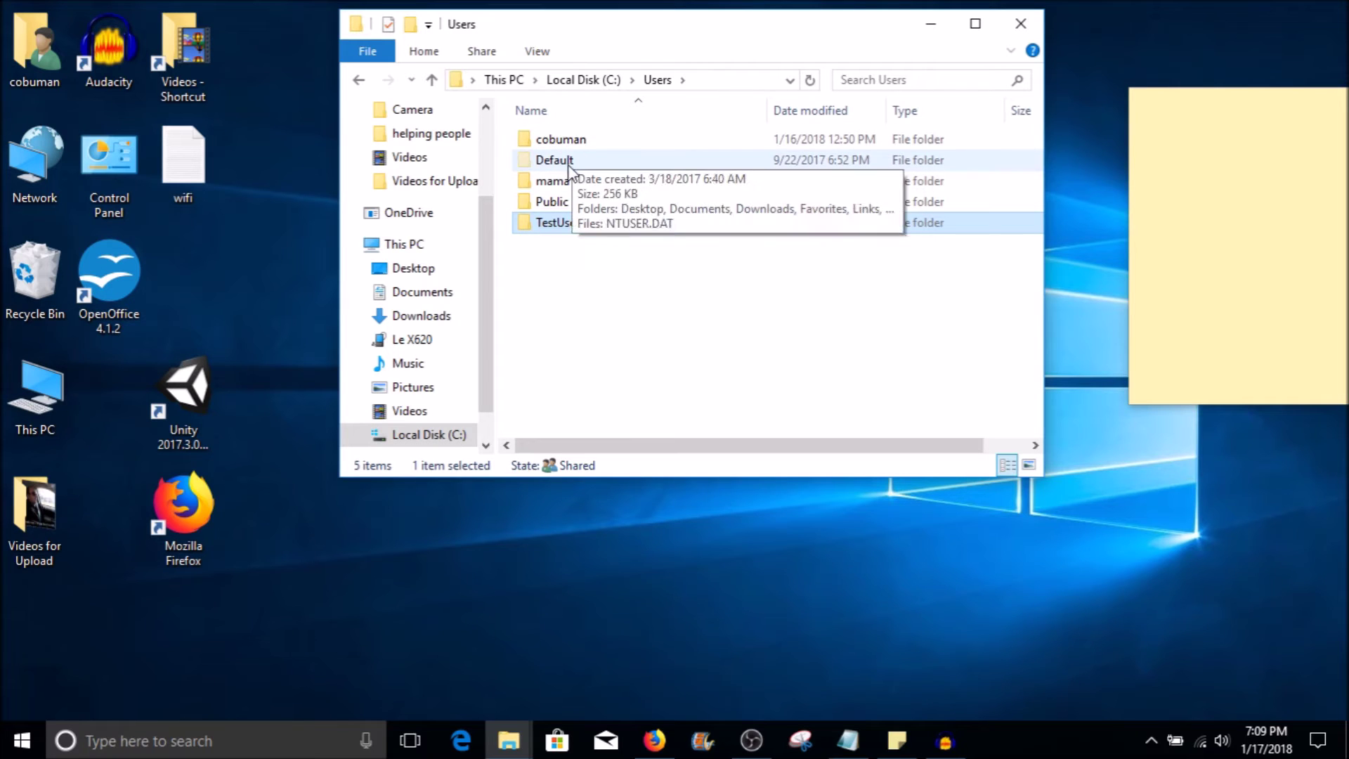
click(559, 204)
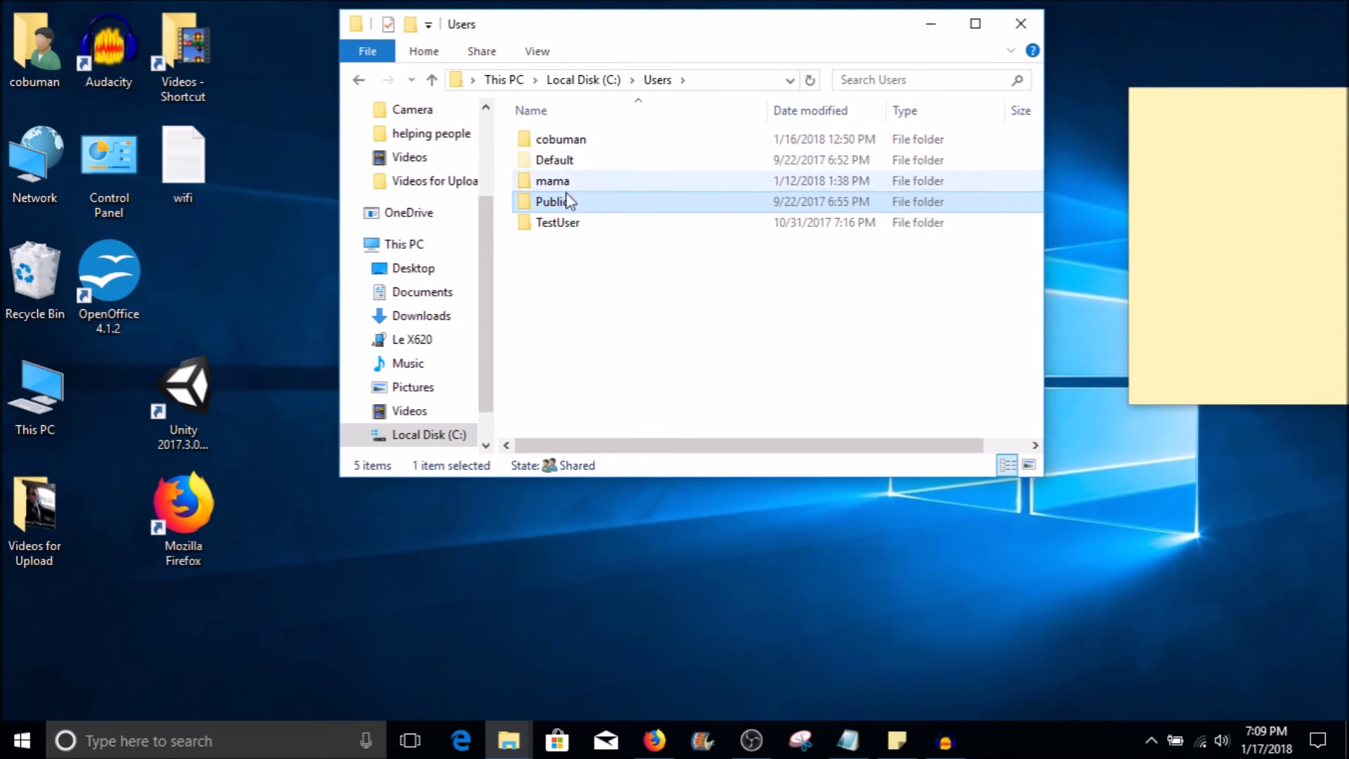
click(568, 231)
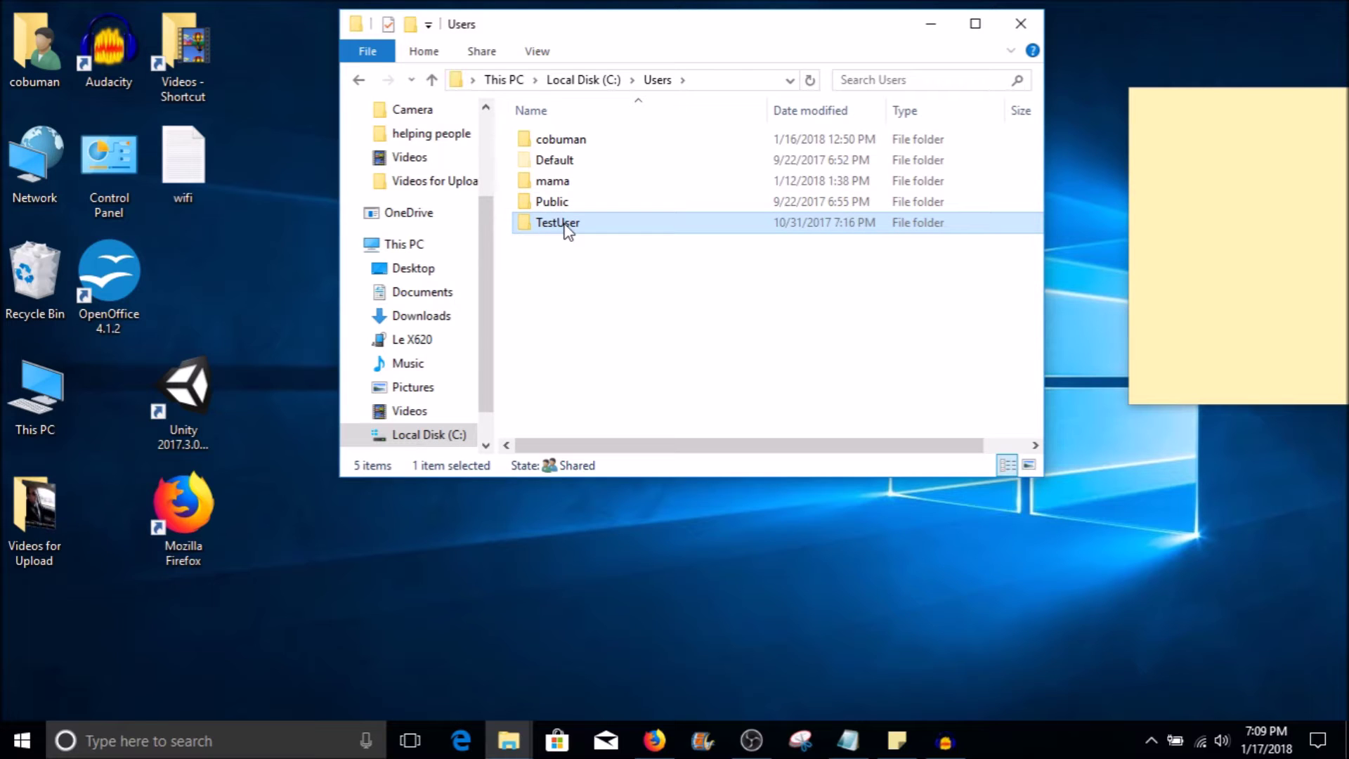
Step: Open the TestUser profile, enlarge the window, and select Contacts then Desktop
double_click(566, 225)
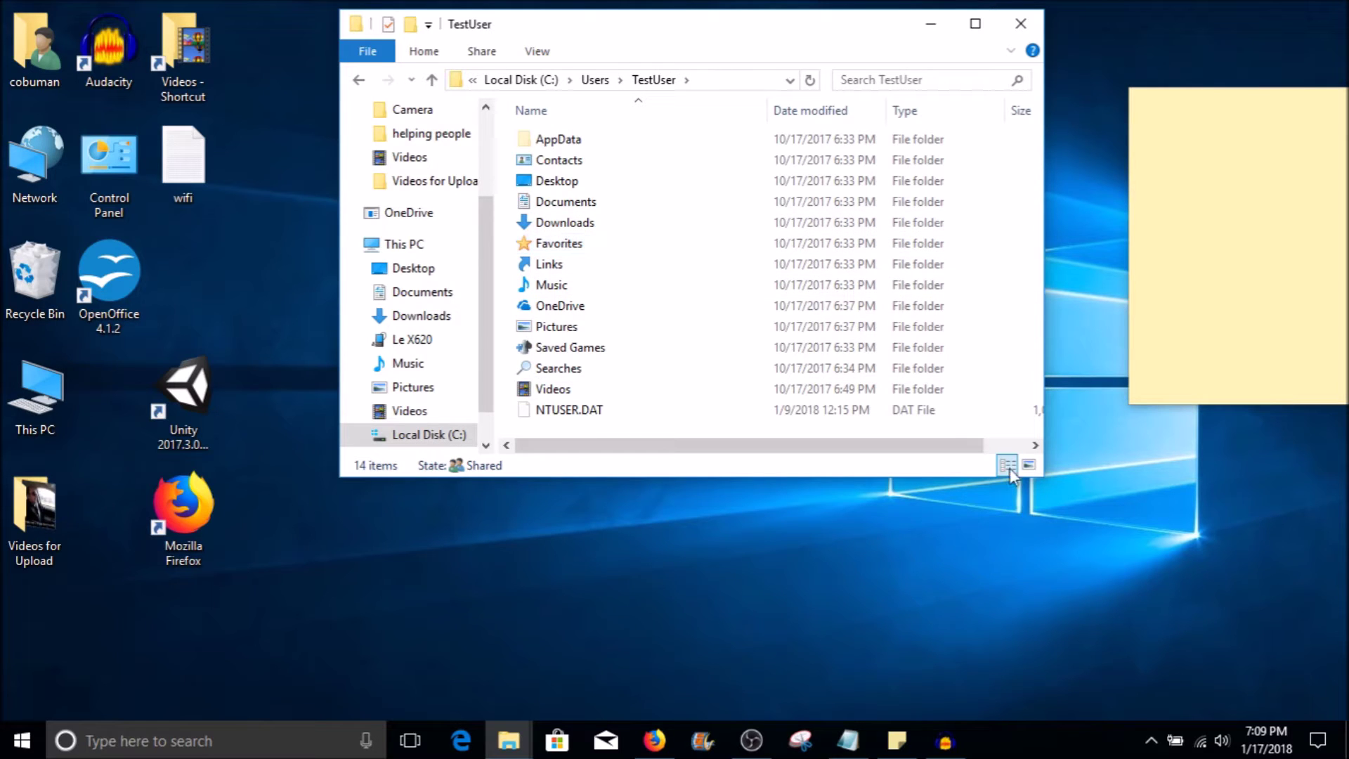
drag(1041, 483, 1079, 556)
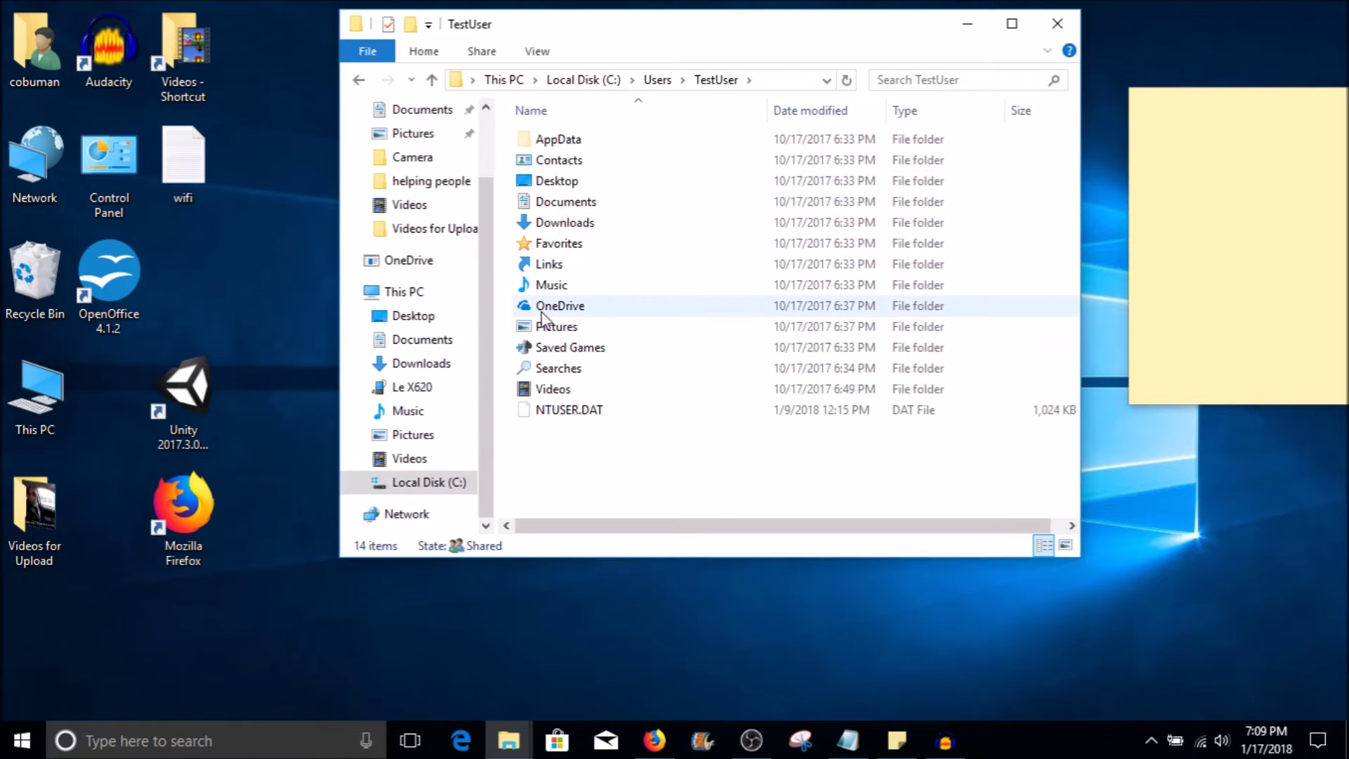
click(555, 167)
click(559, 184)
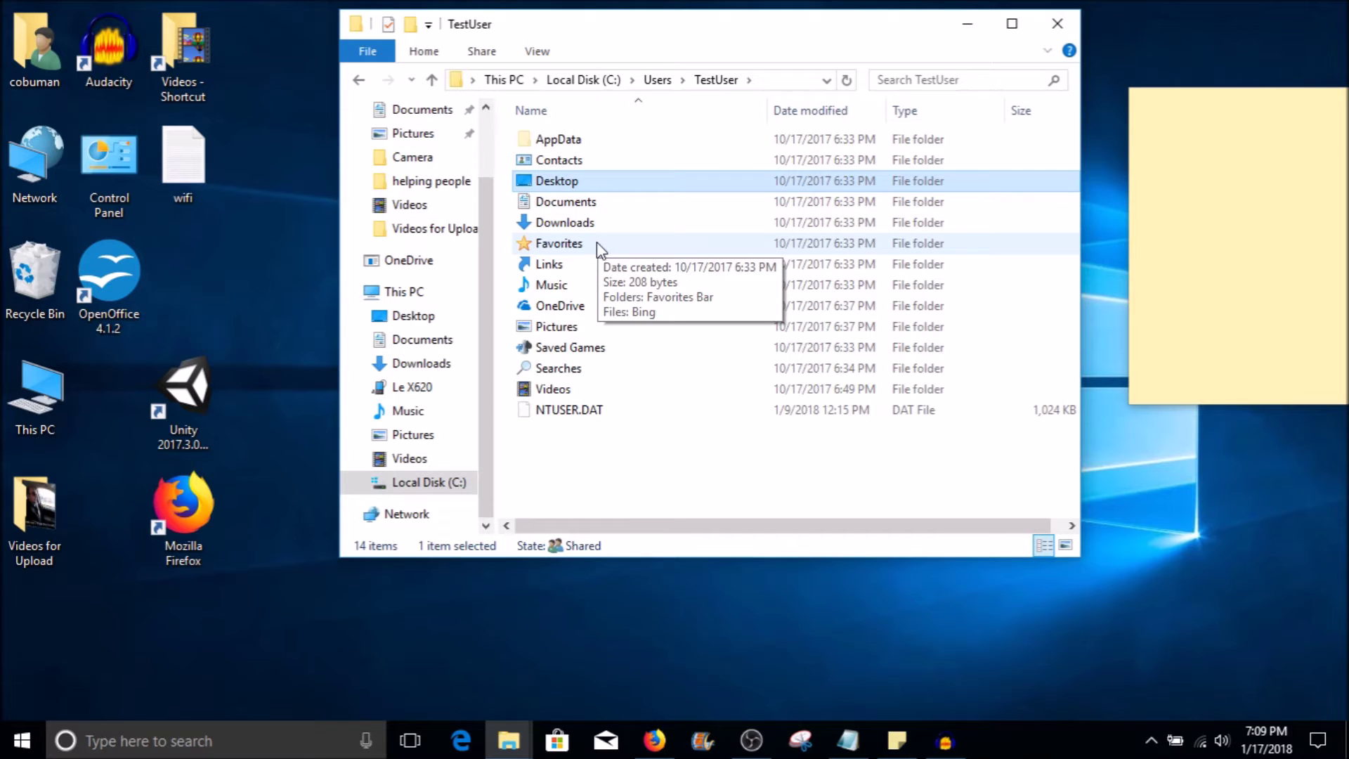
Step: Create a New Text Document with the default name in TestUser's Desktop folder
double_click(560, 181)
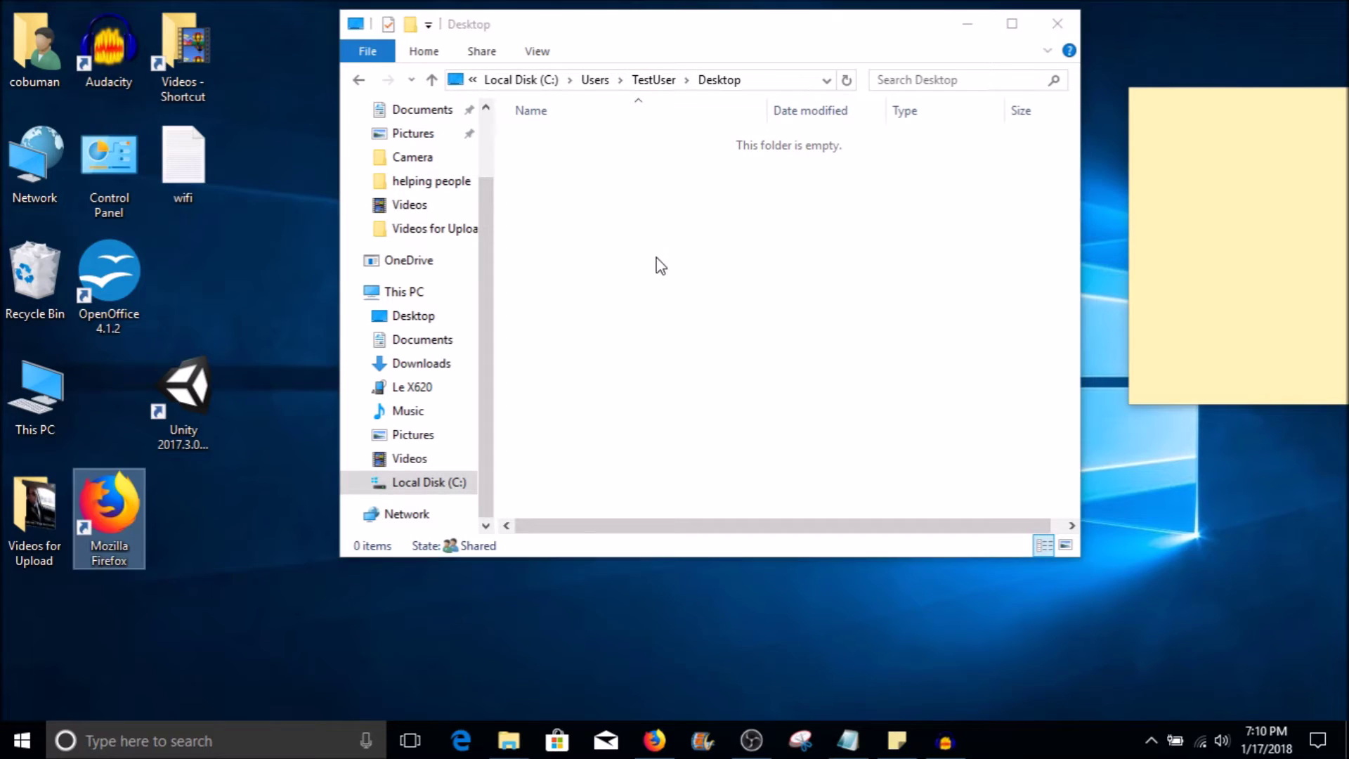
right_click(644, 287)
mouse_move(829, 549)
click(944, 523)
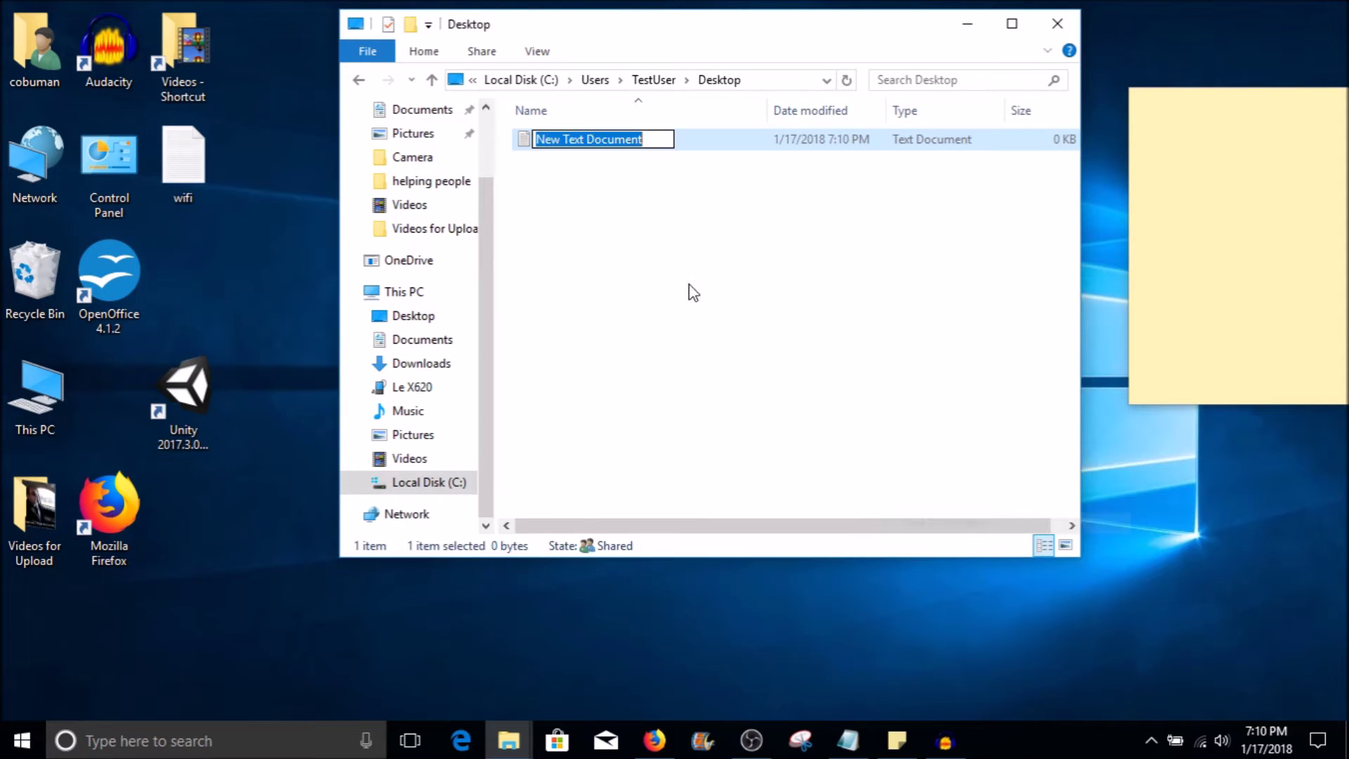
click(628, 281)
click(602, 145)
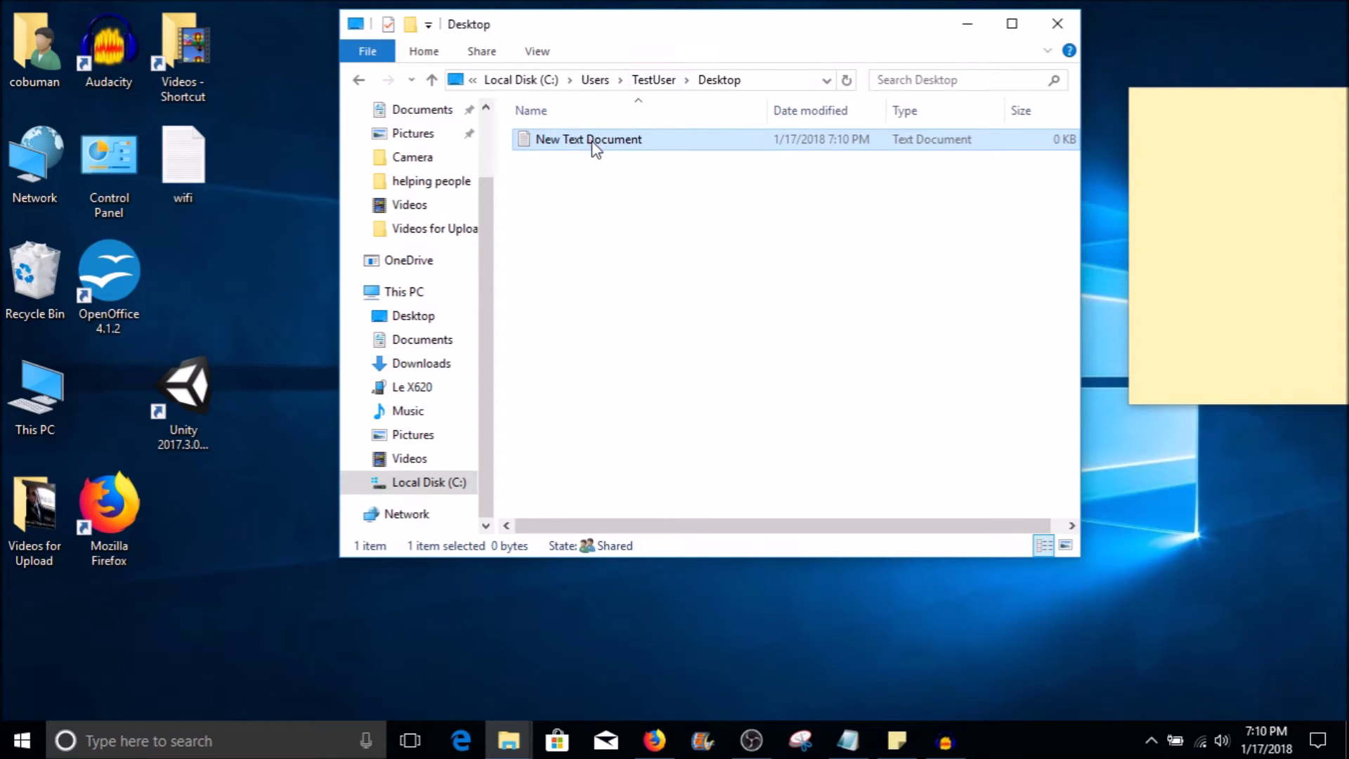
drag(655, 60, 617, 204)
Step: Create another New Text Document in TestUser's Documents folder and return to TestUser
click(615, 207)
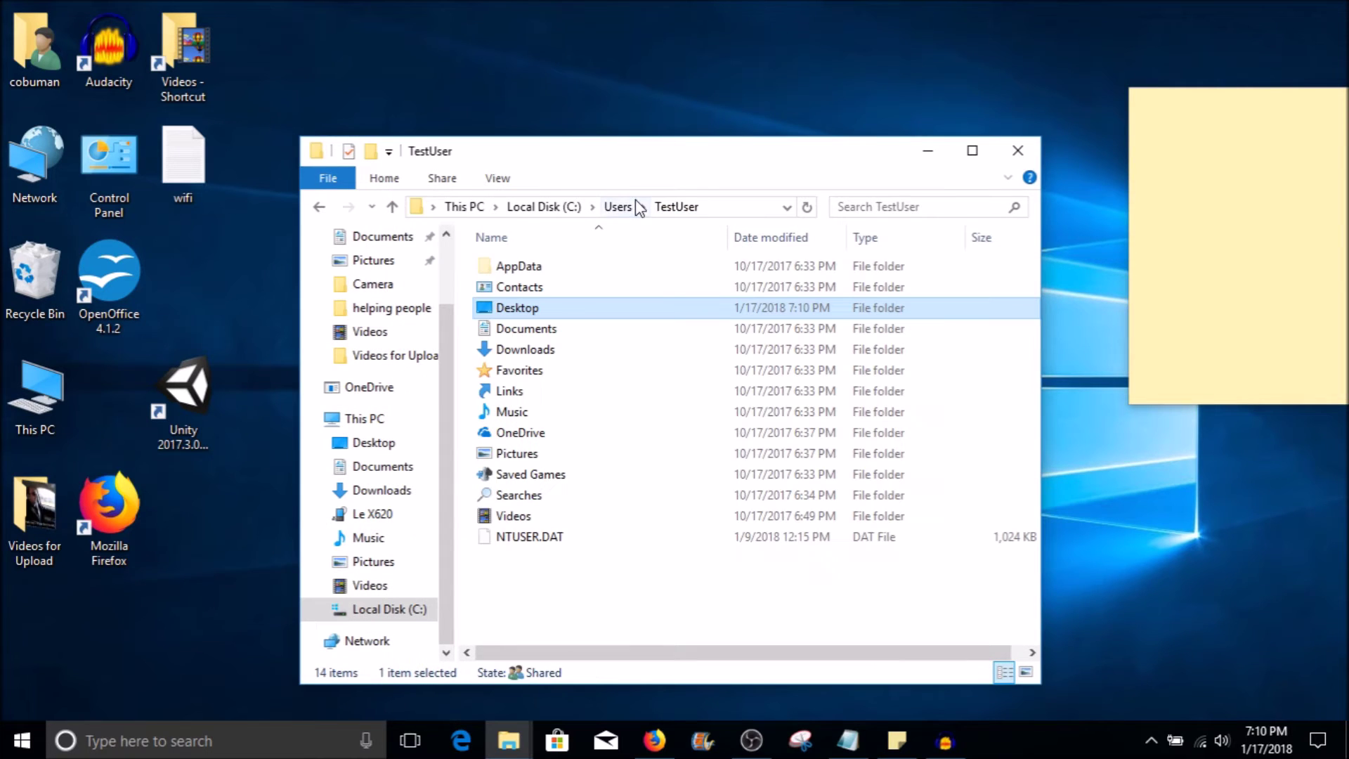
double_click(540, 330)
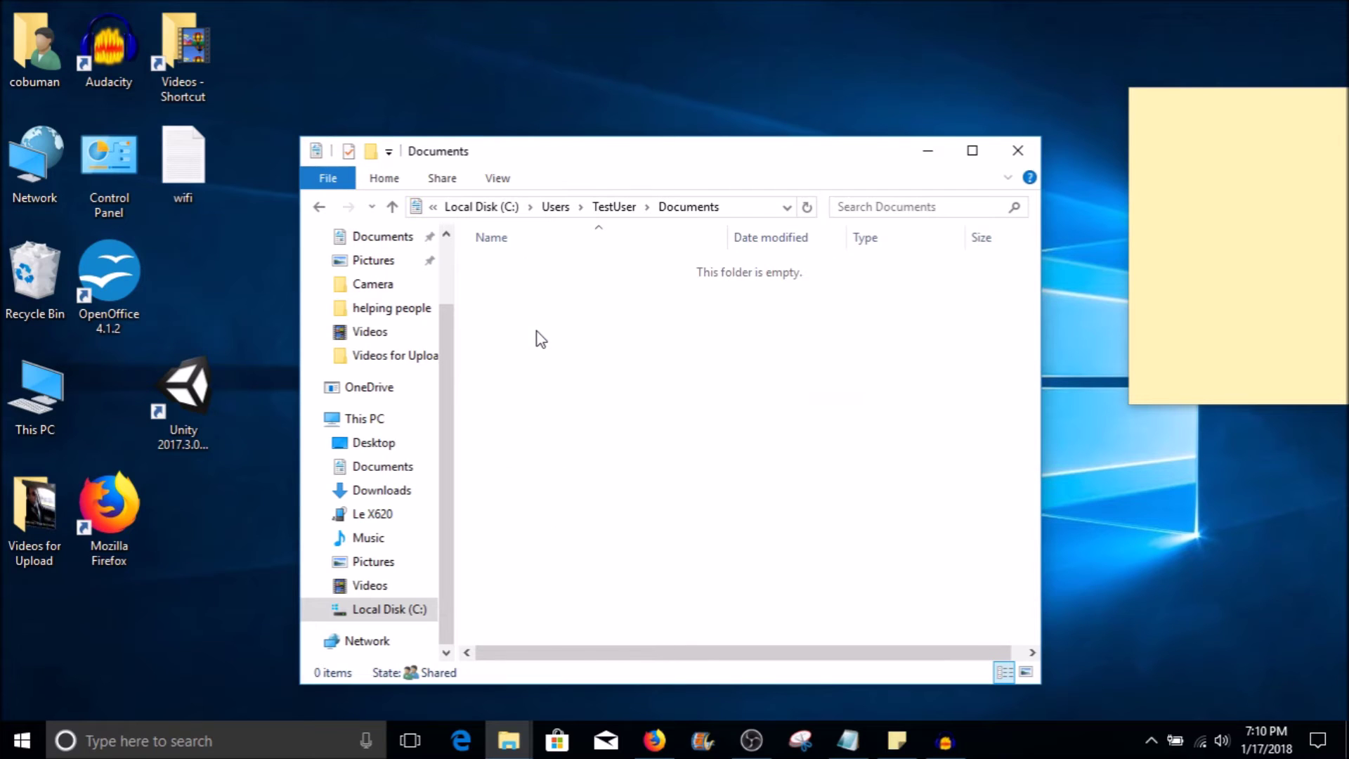
right_click(618, 342)
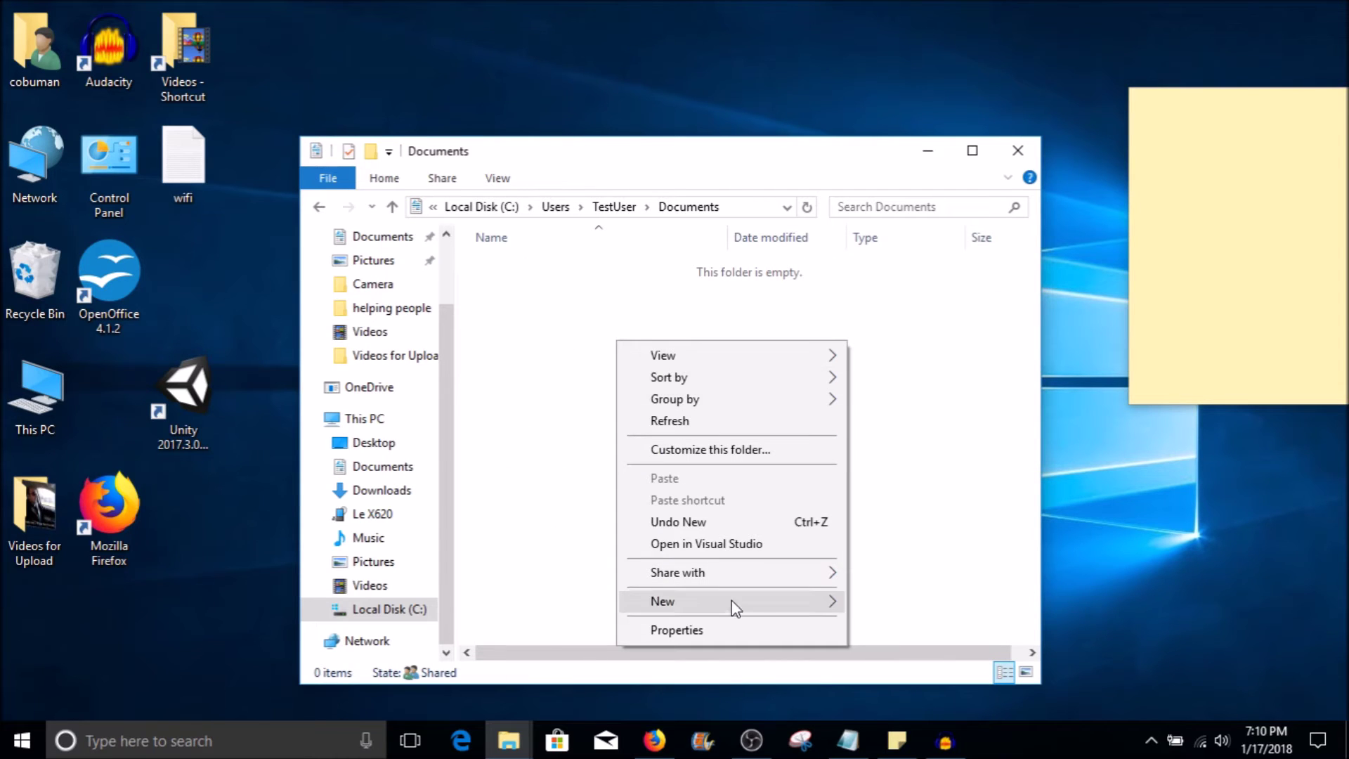
mouse_move(831, 606)
click(911, 578)
click(540, 355)
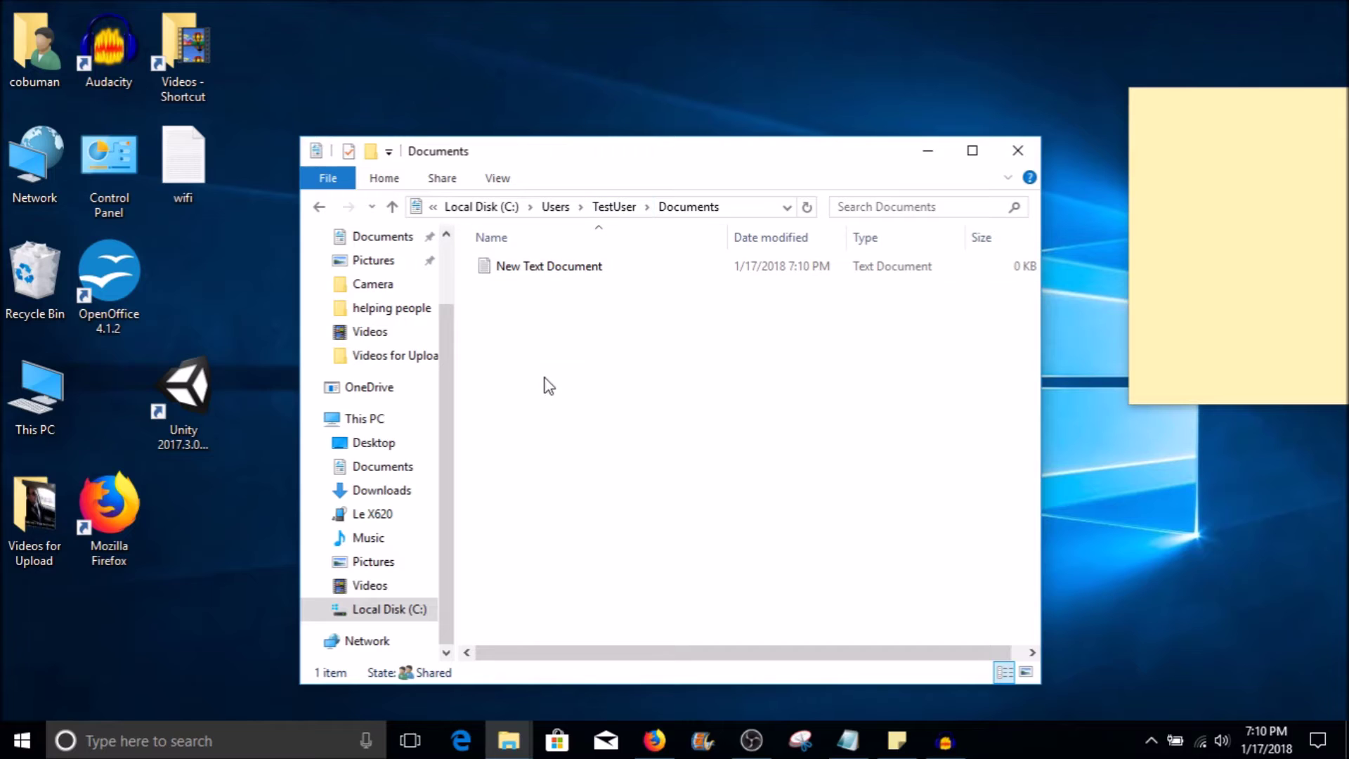
click(616, 207)
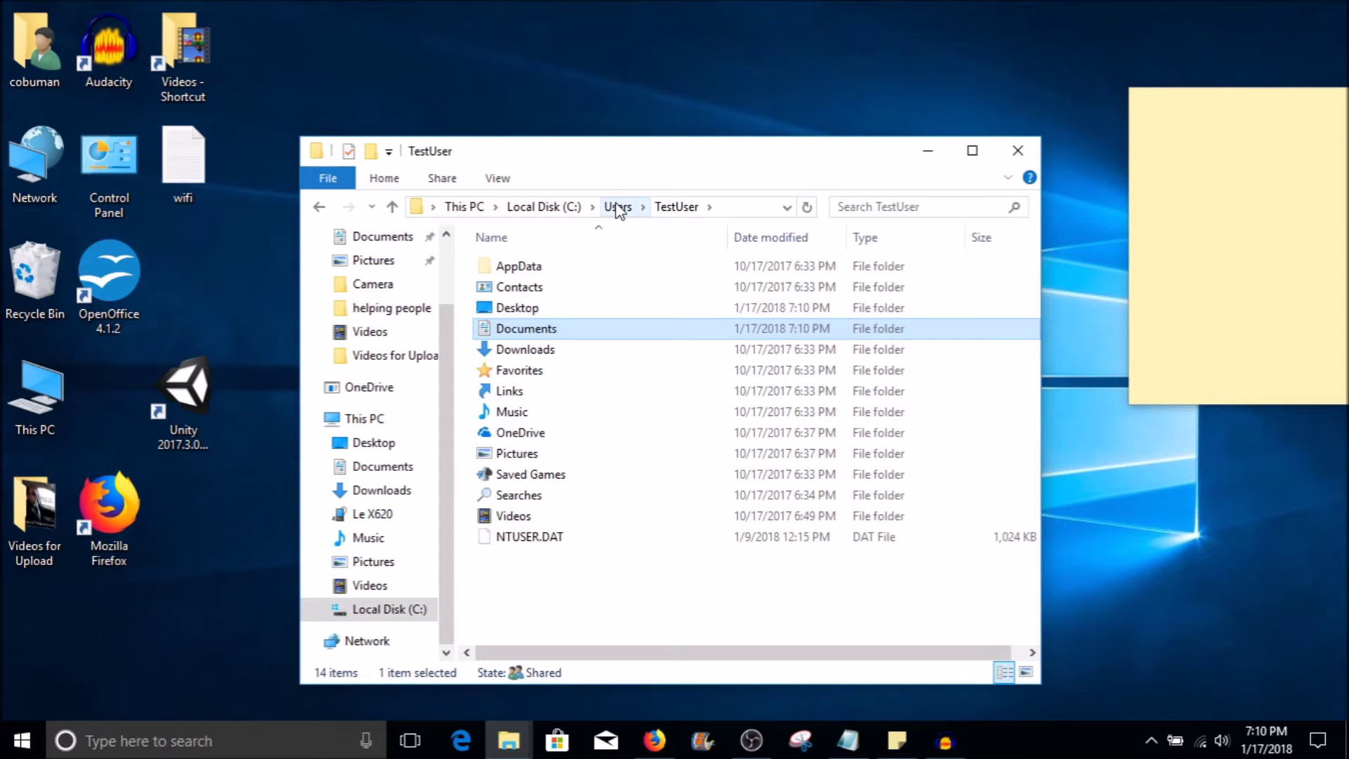
Step: Open the signed-in user's profile folder, select its Documents, then minimize that window
double_click(33, 56)
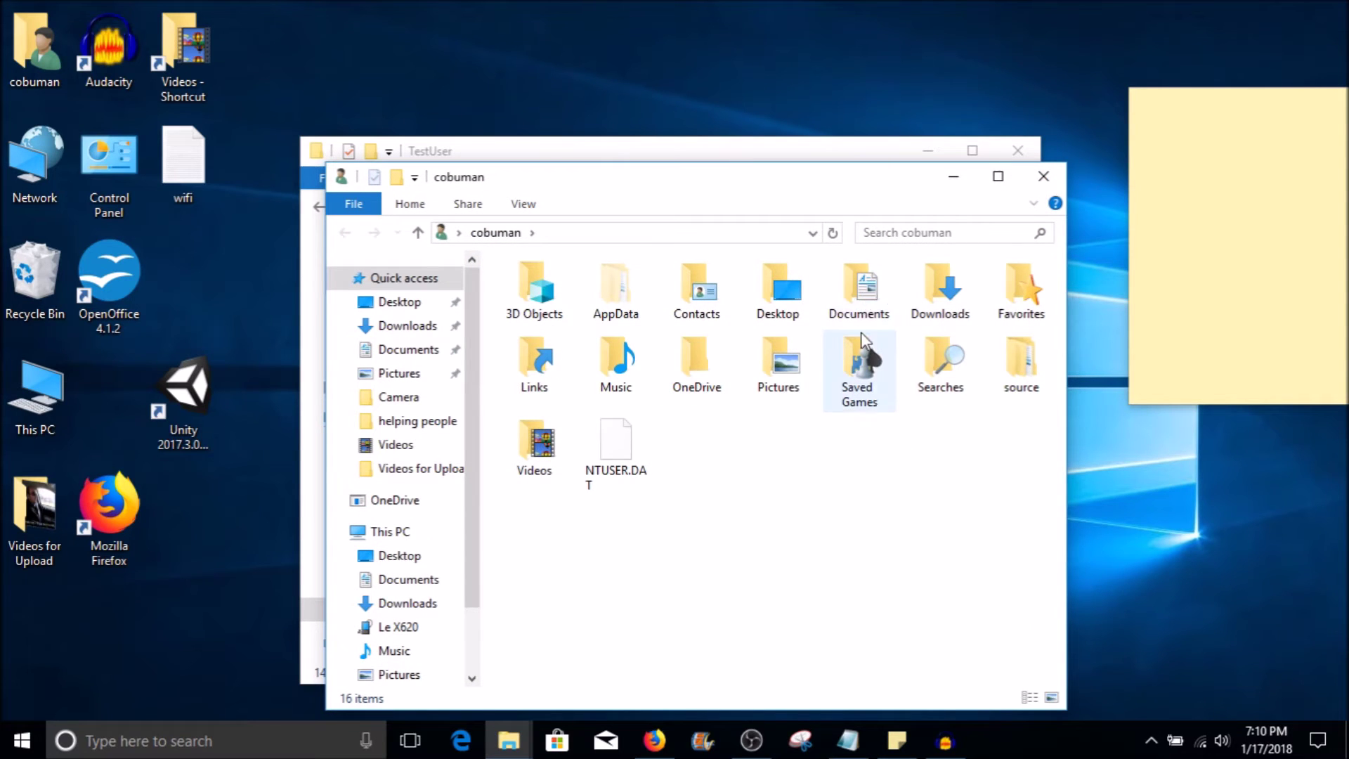
click(863, 294)
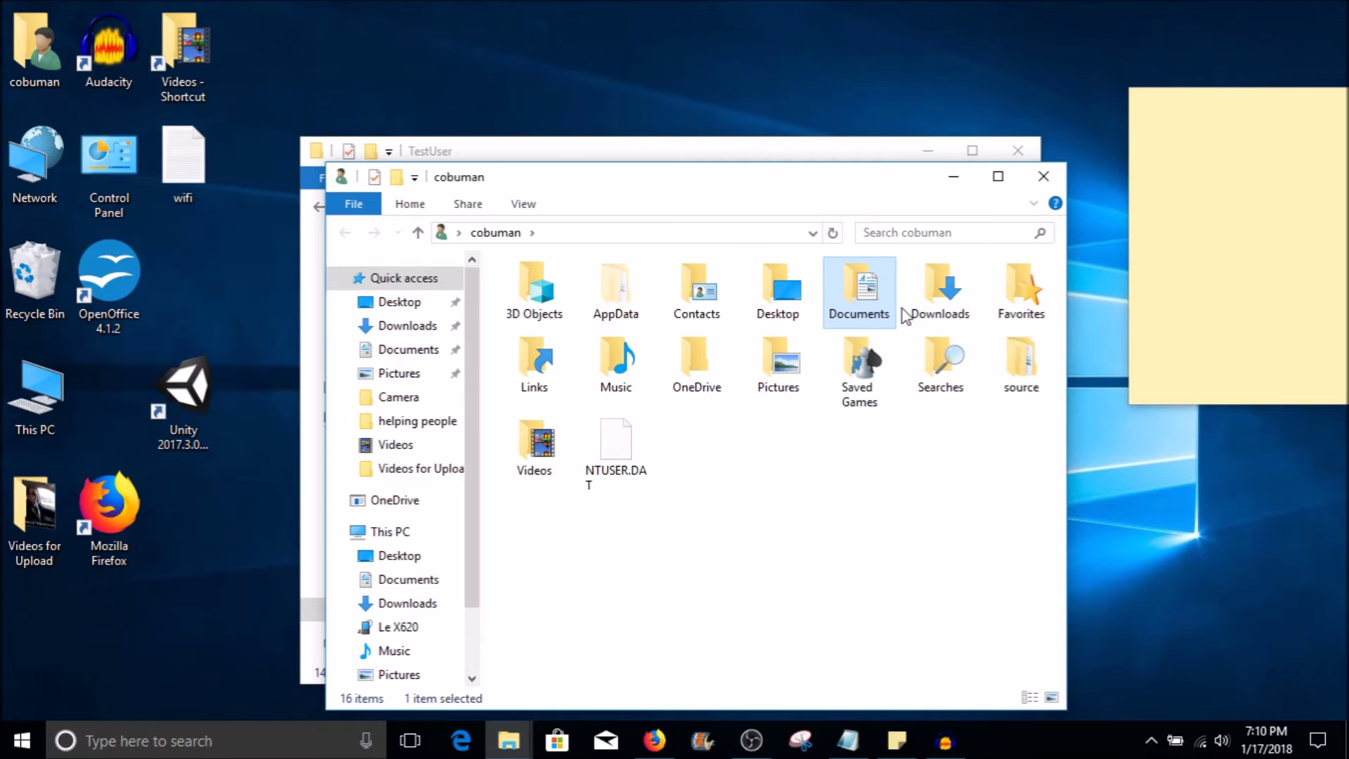
click(959, 179)
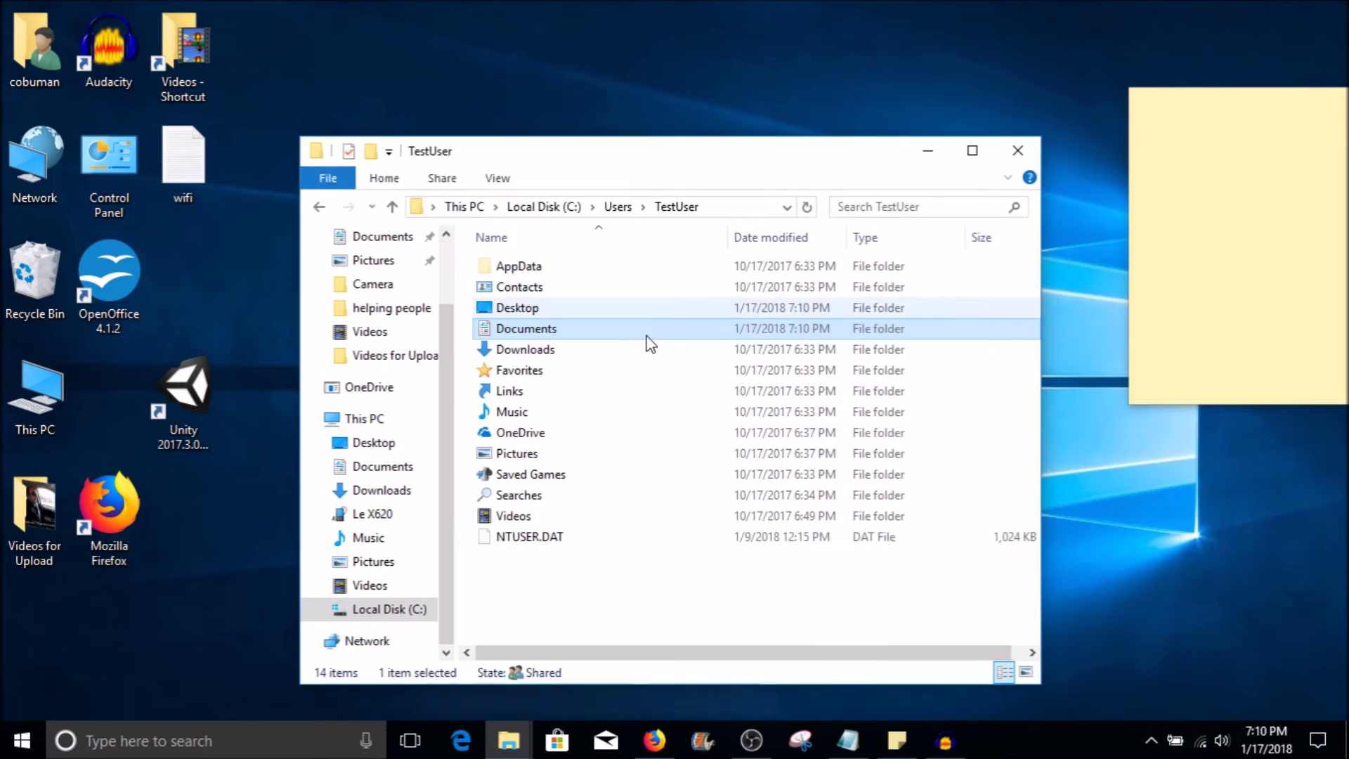
Step: Check TestUser's Documents, then point out TestUser's Favorites and AppData folders
double_click(536, 330)
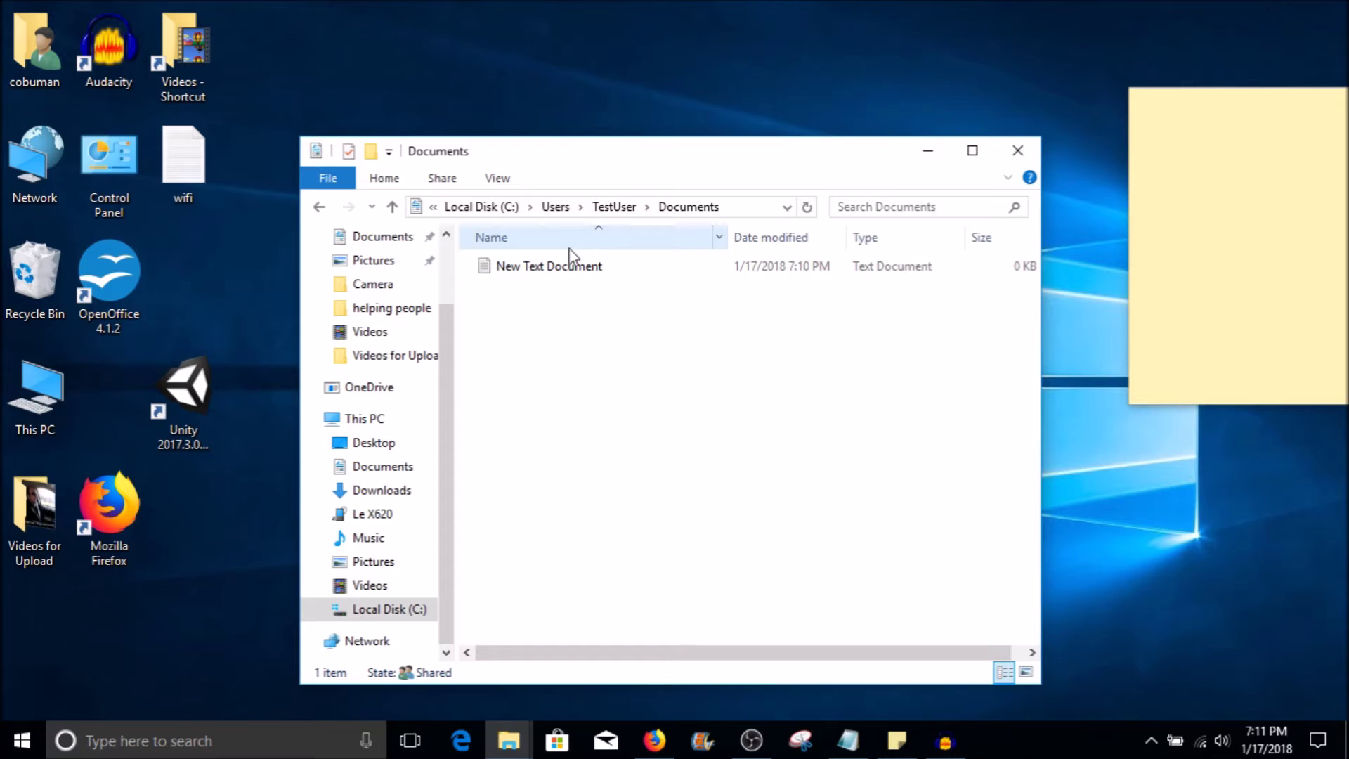
click(615, 209)
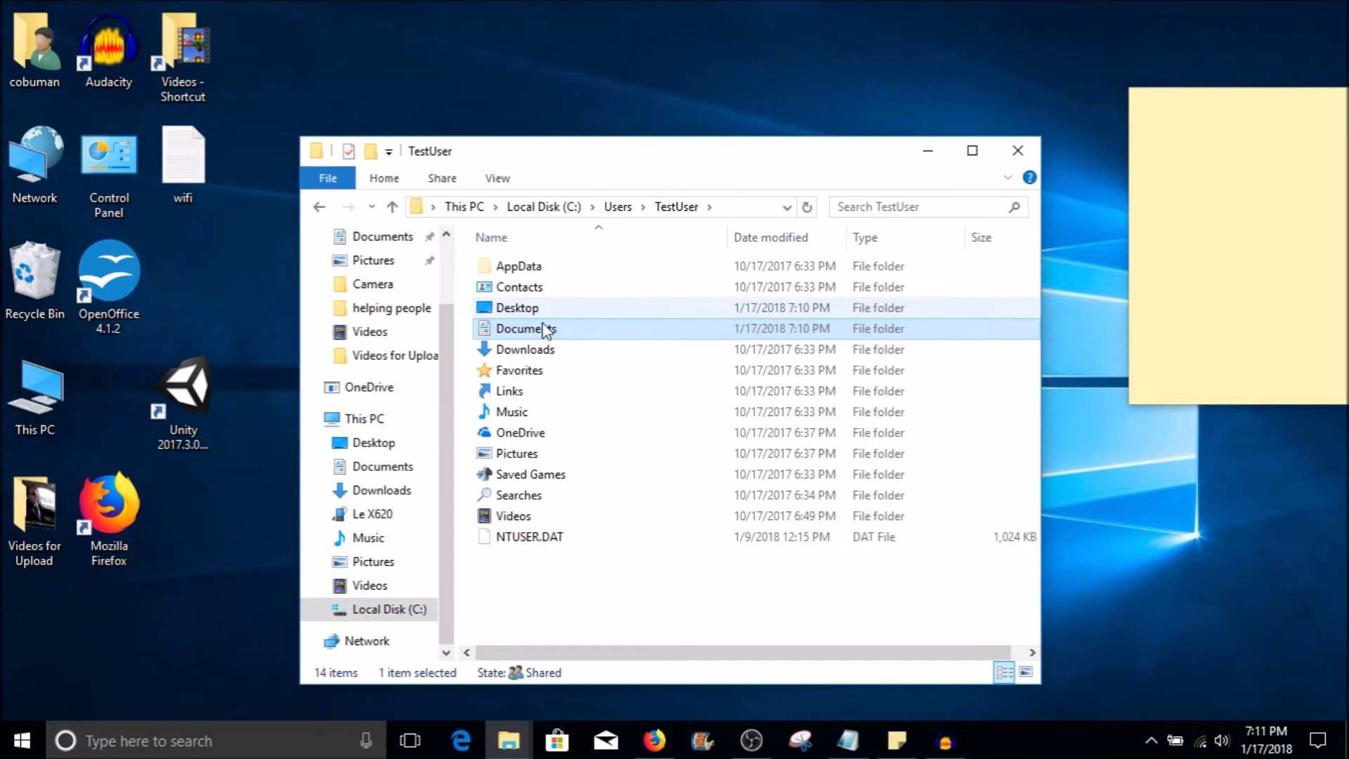
click(536, 375)
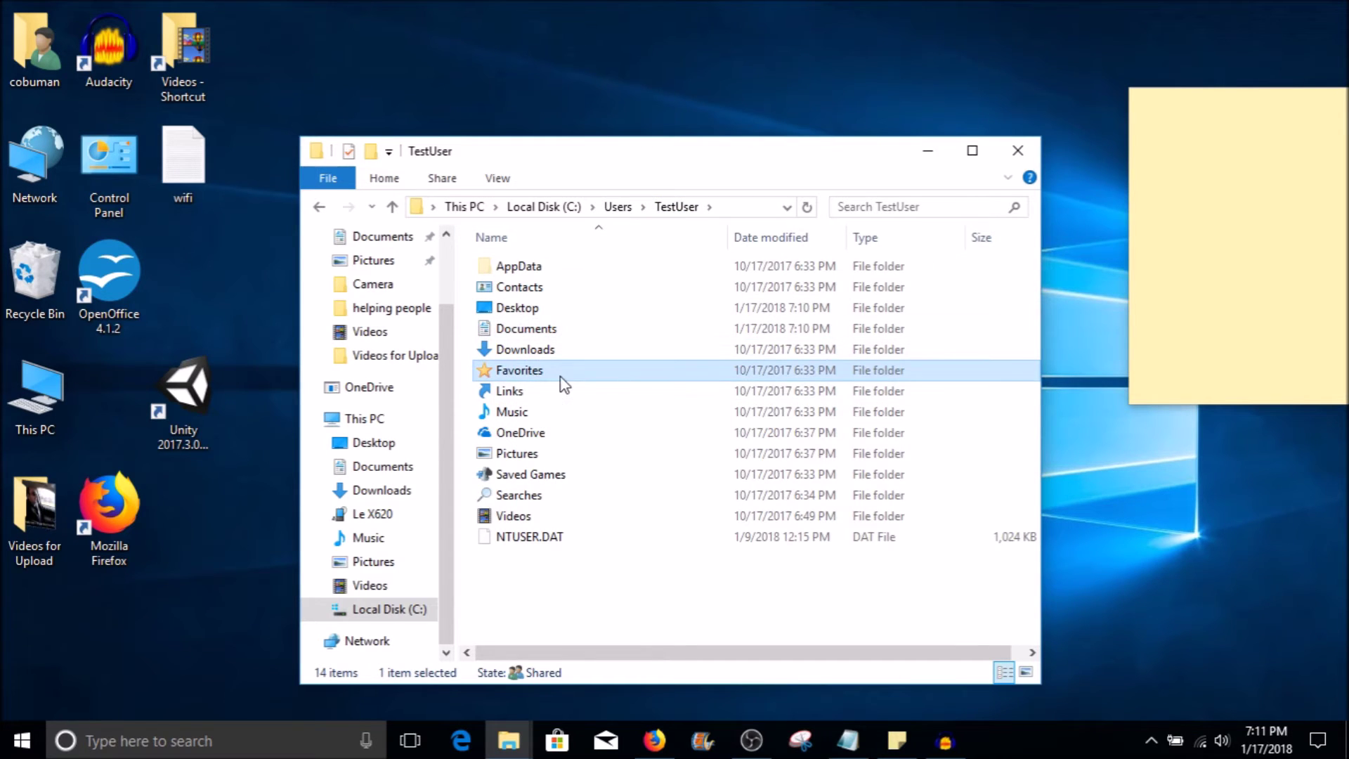
mouse_move(550, 379)
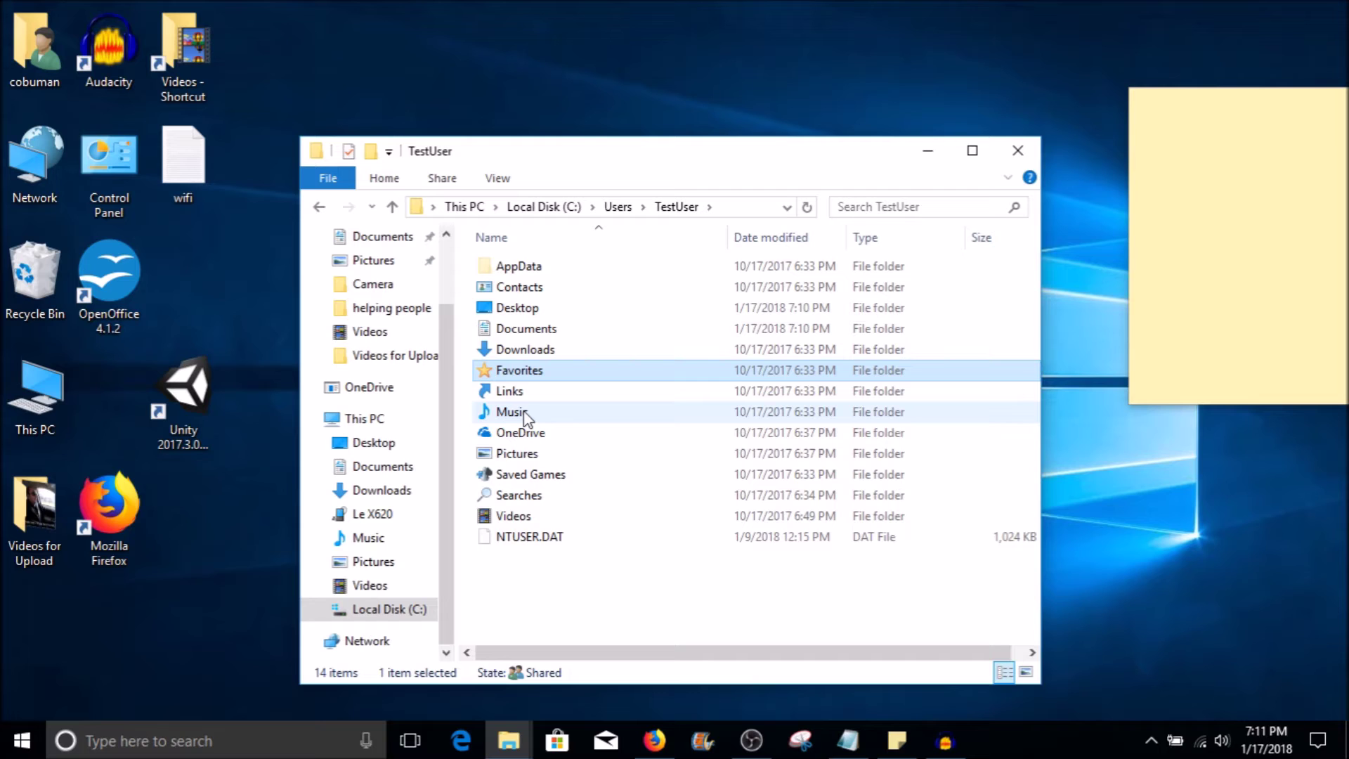
click(545, 269)
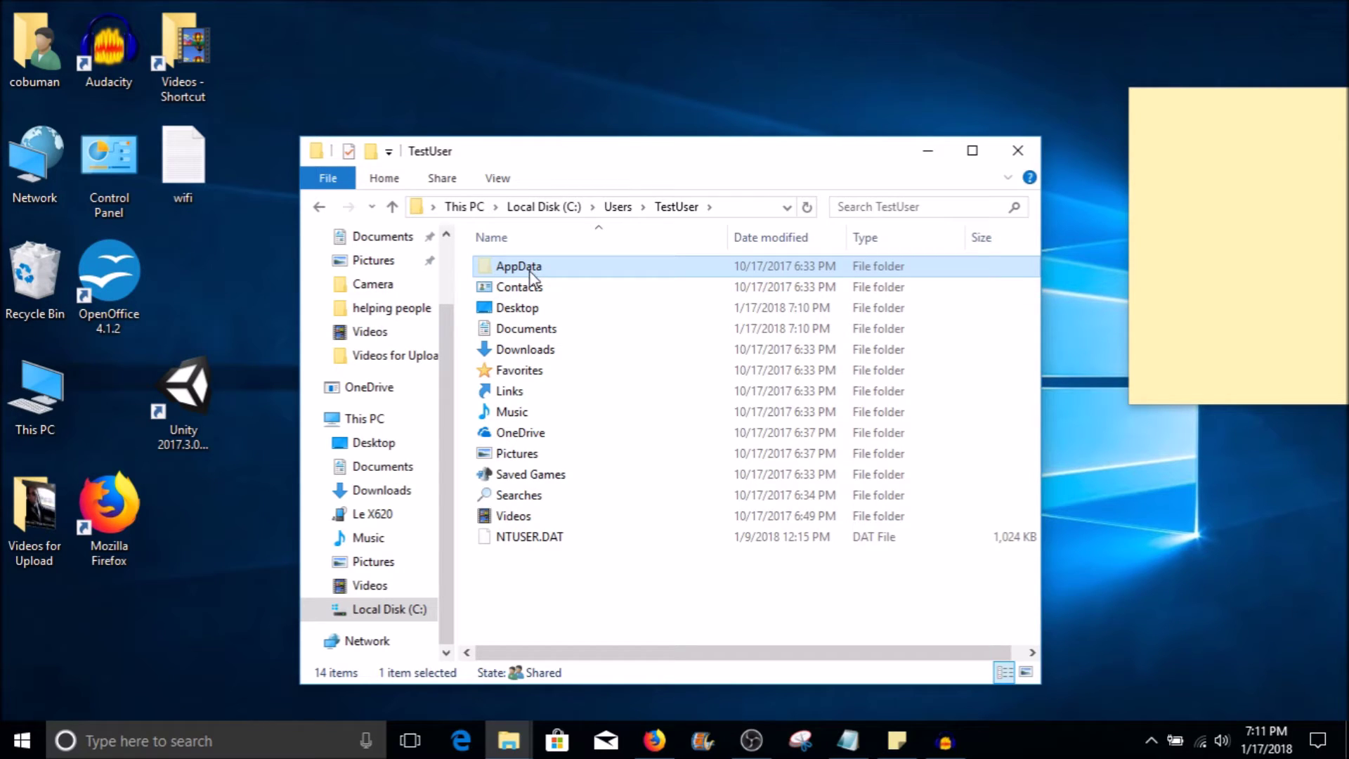
Step: Turn off Hidden items in the View options so AppData disappears
click(520, 290)
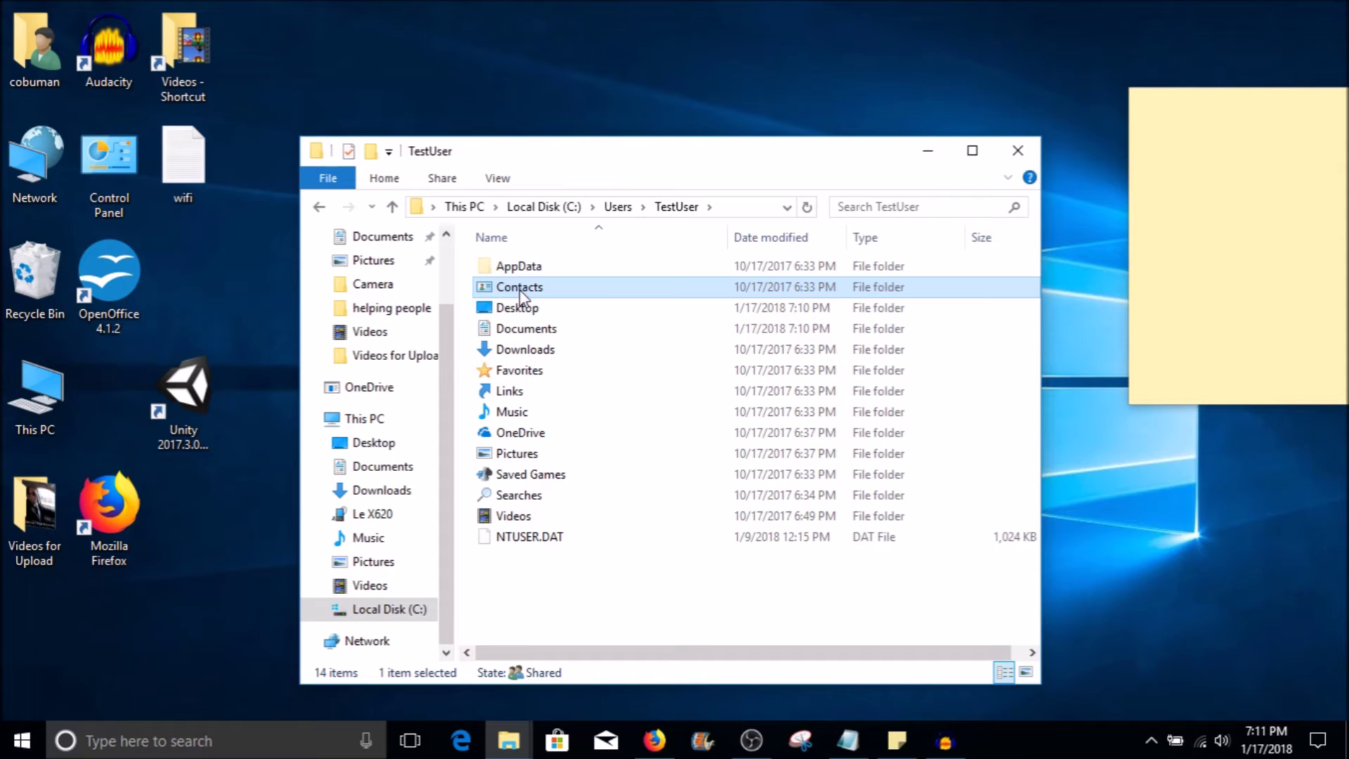
click(498, 179)
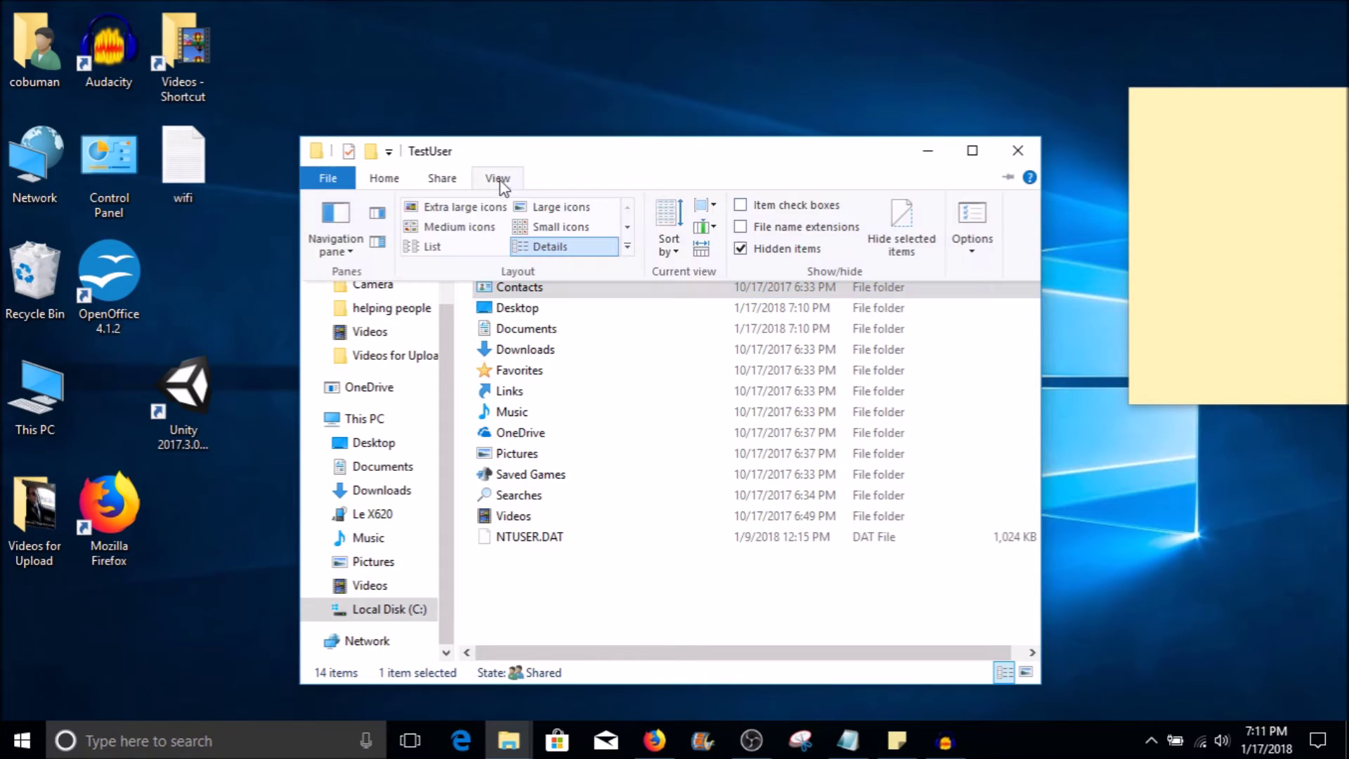
click(740, 250)
click(594, 372)
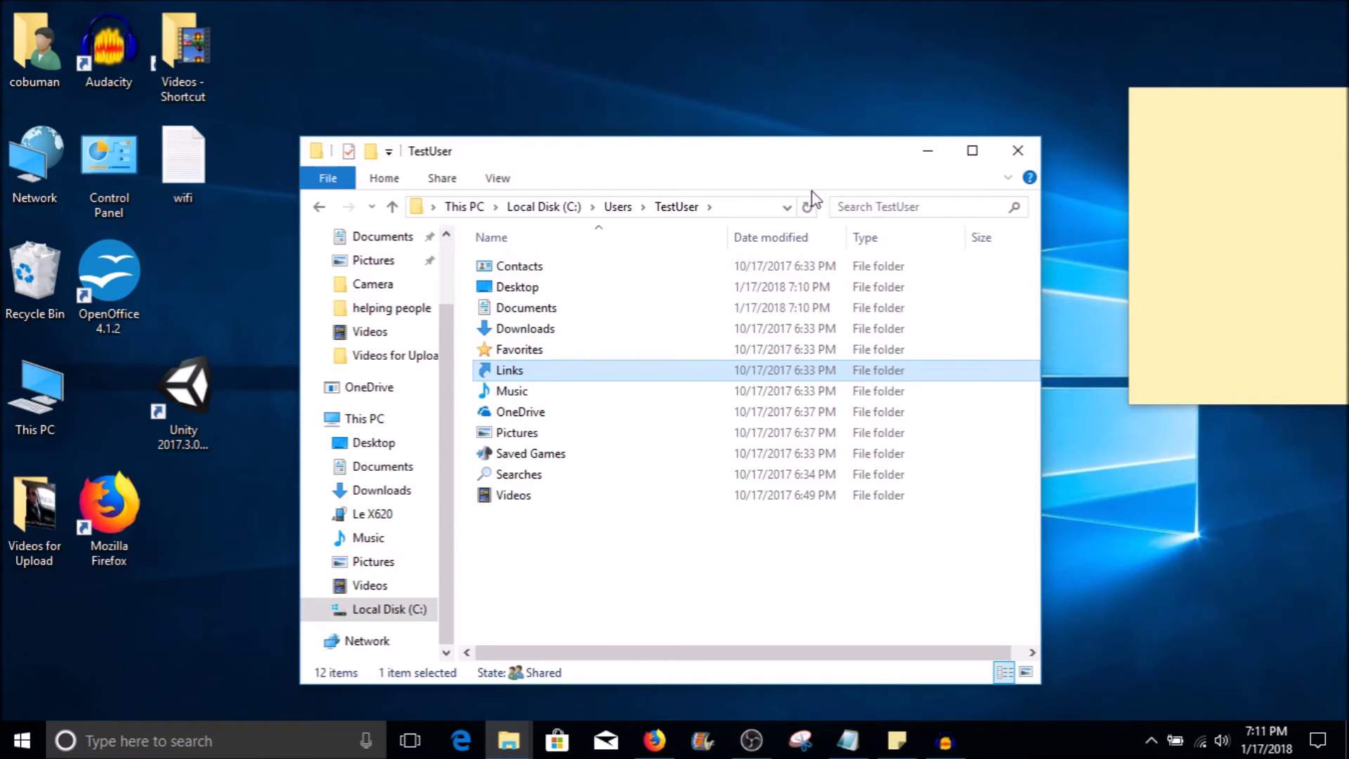
Step: Reach TestUser's AppData folder by appending \appdata to the address-bar path
click(739, 209)
click(665, 208)
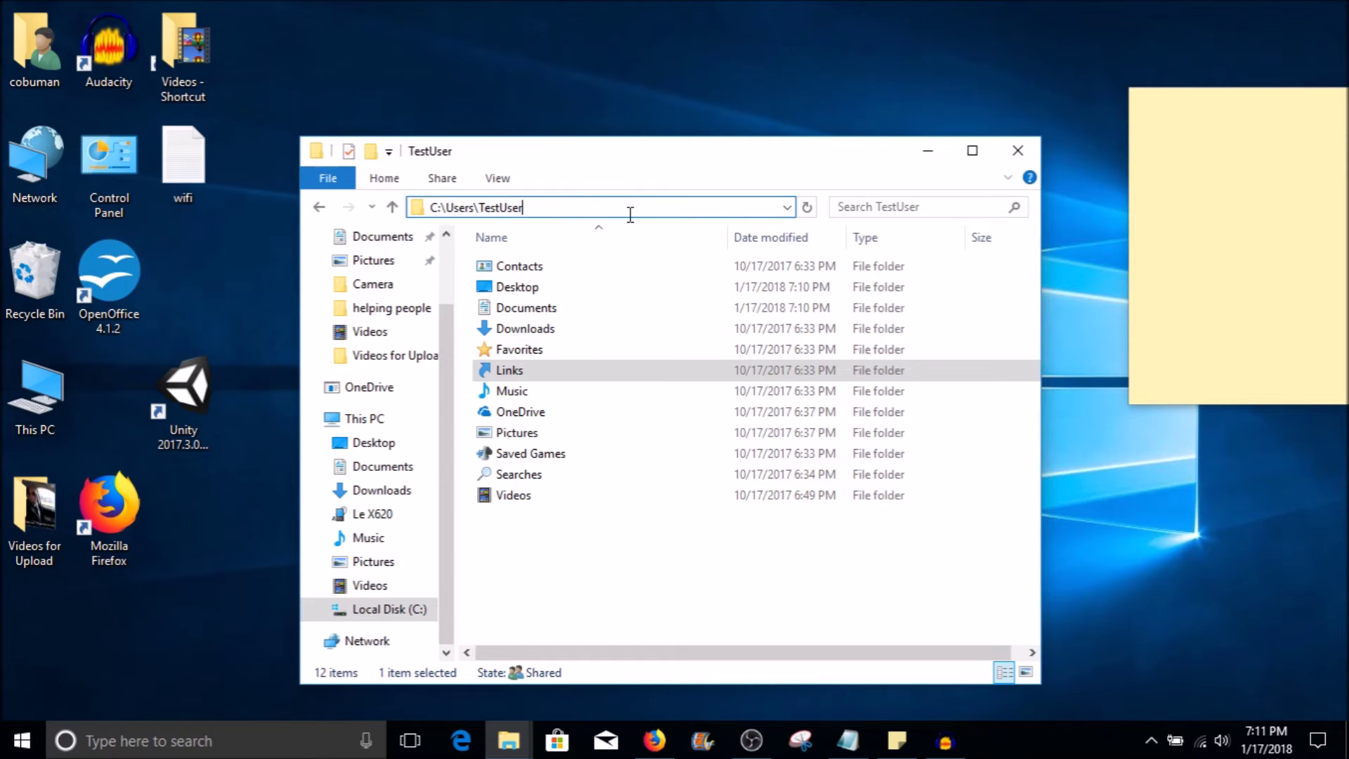
text(\)
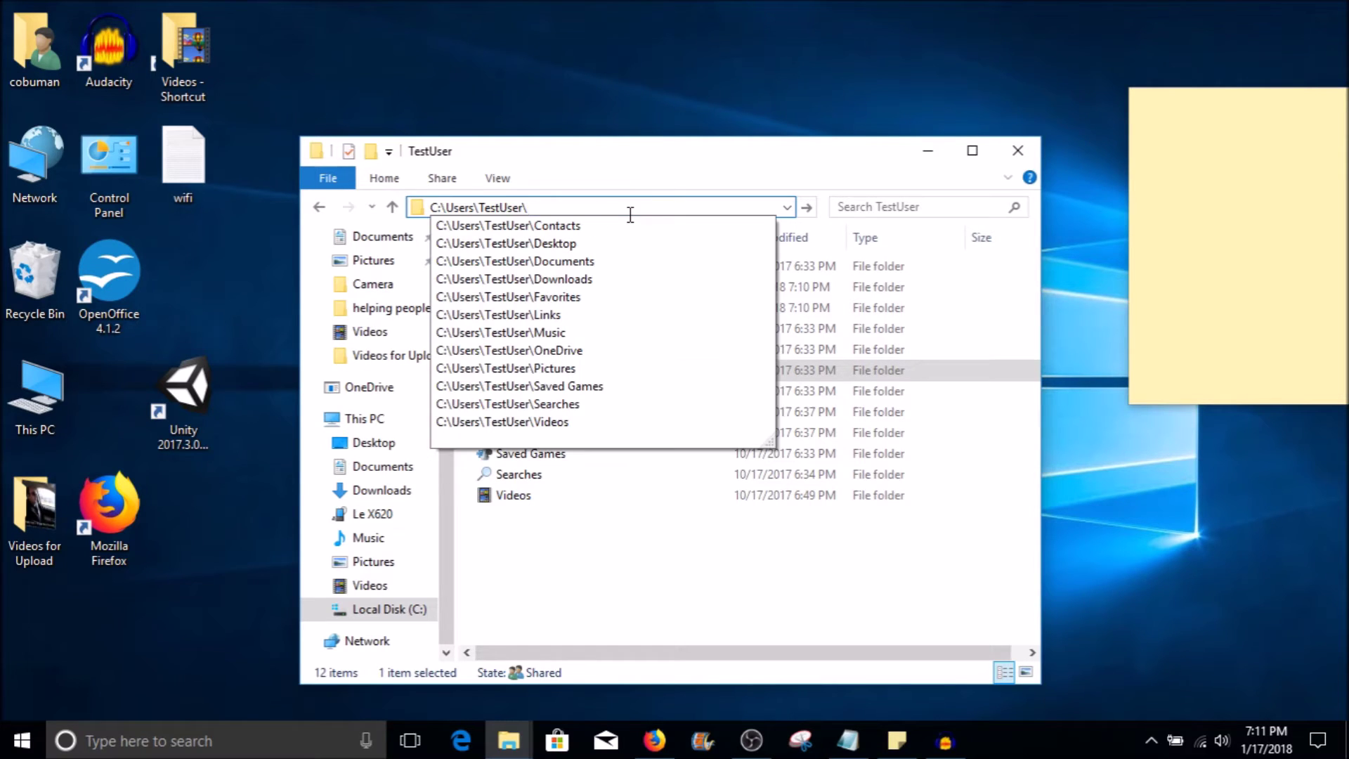
text(appdata)
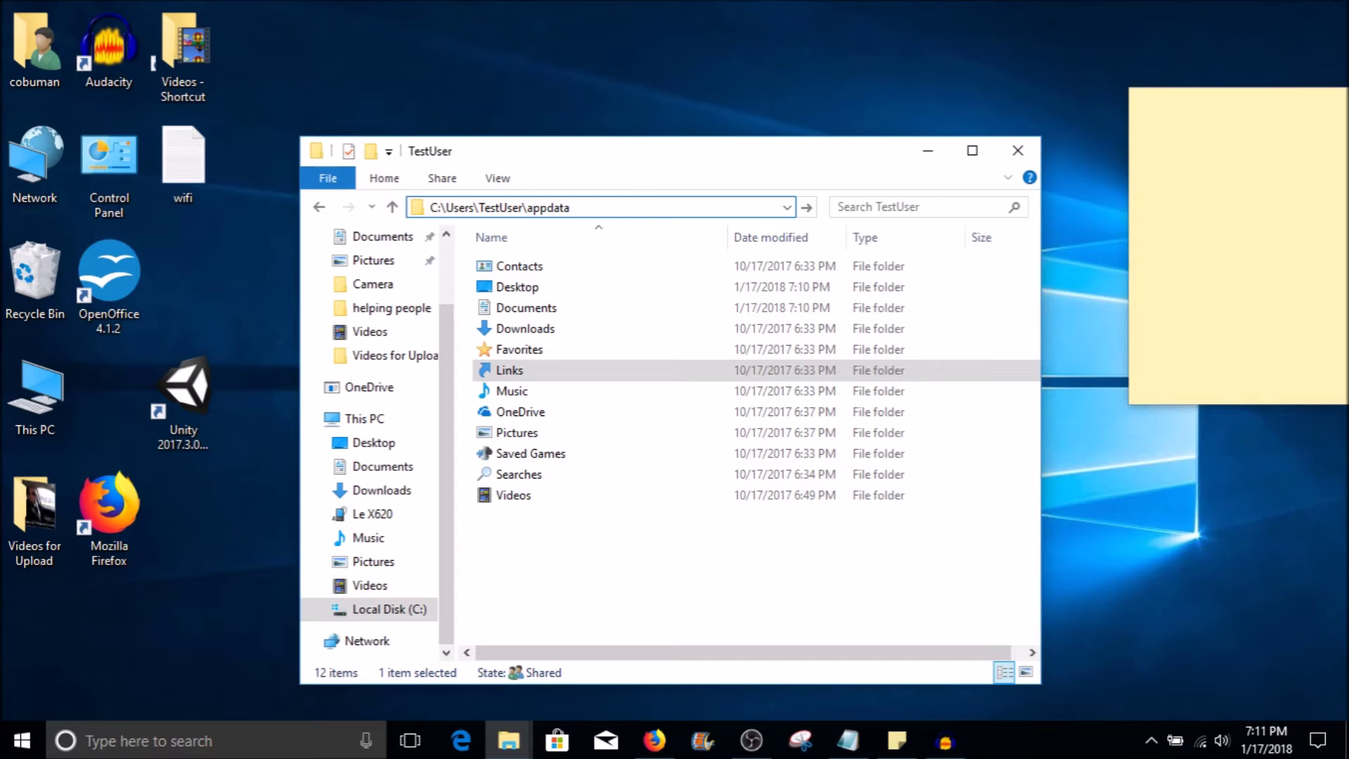
key(Return)
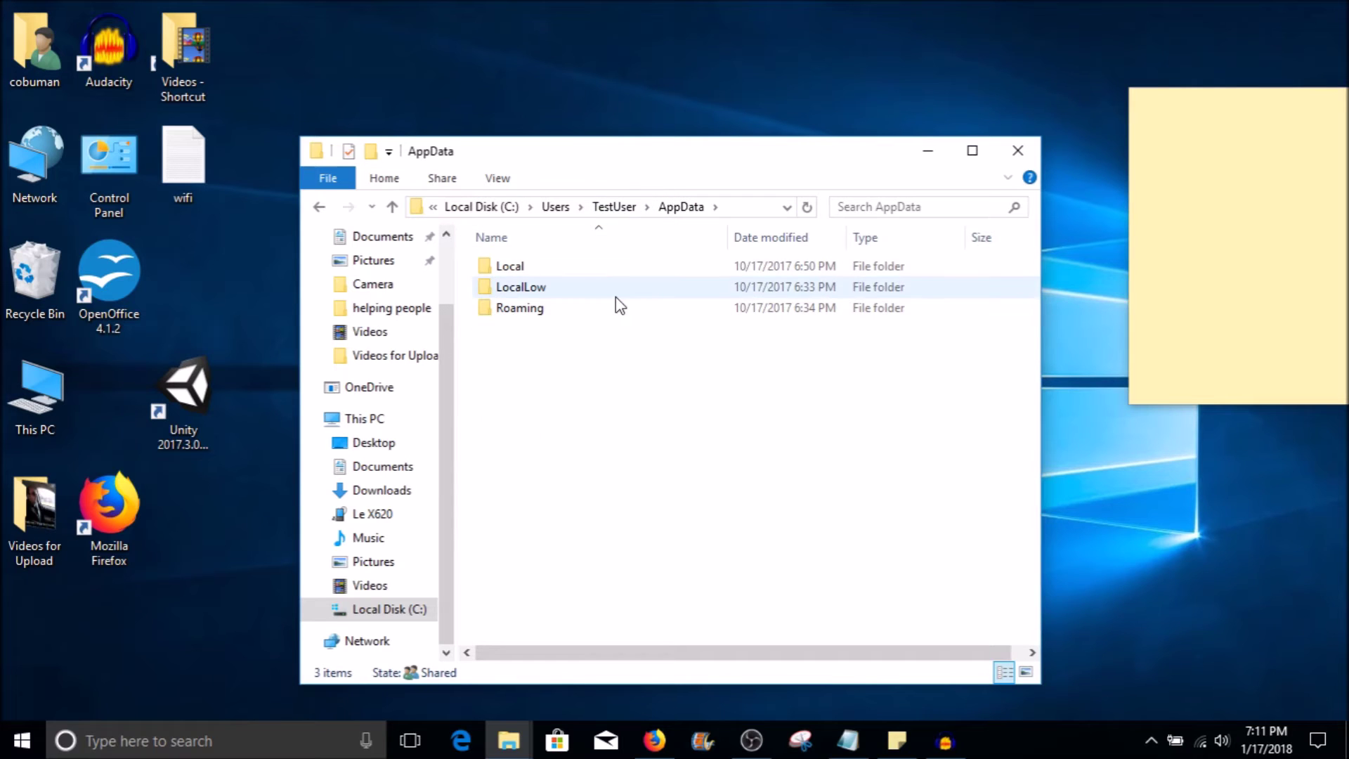
Step: Turn Hidden items back on and open TestUser's AppData folder
click(614, 207)
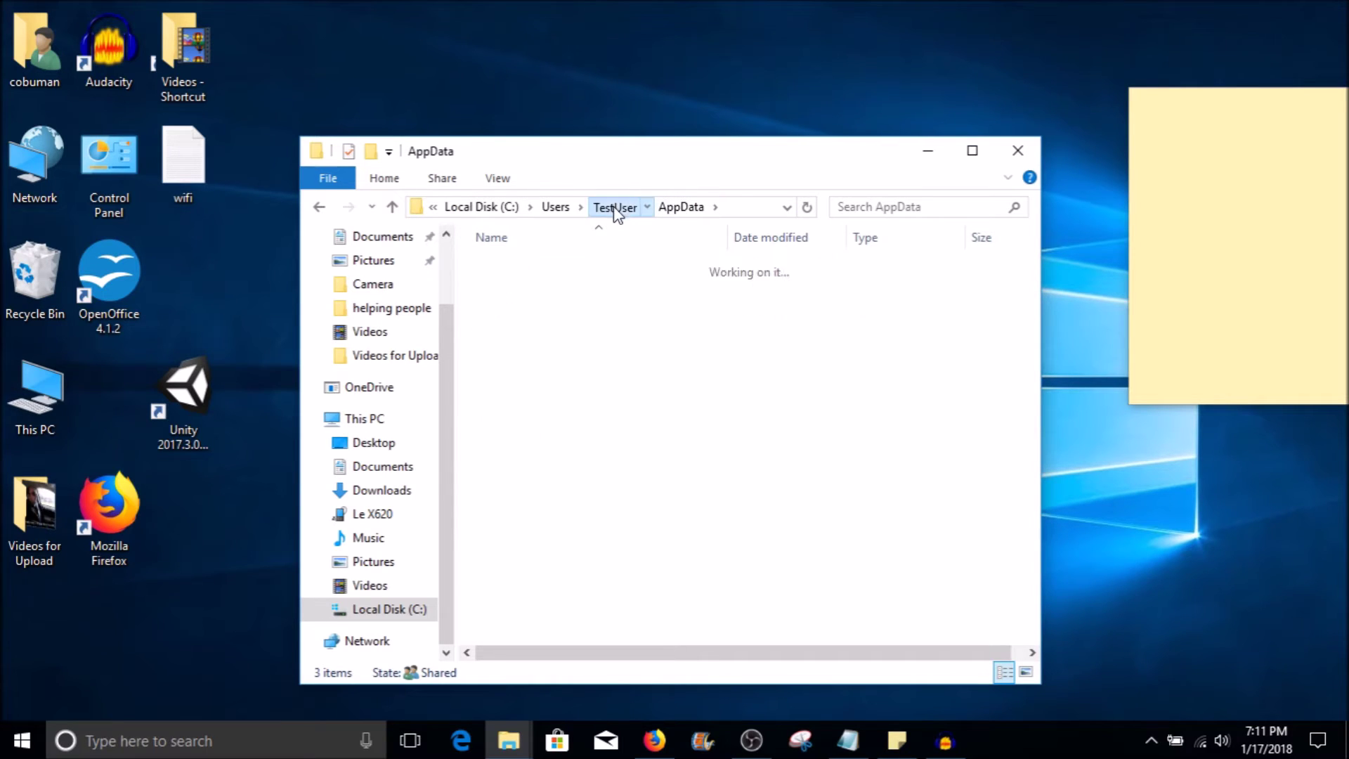
click(485, 181)
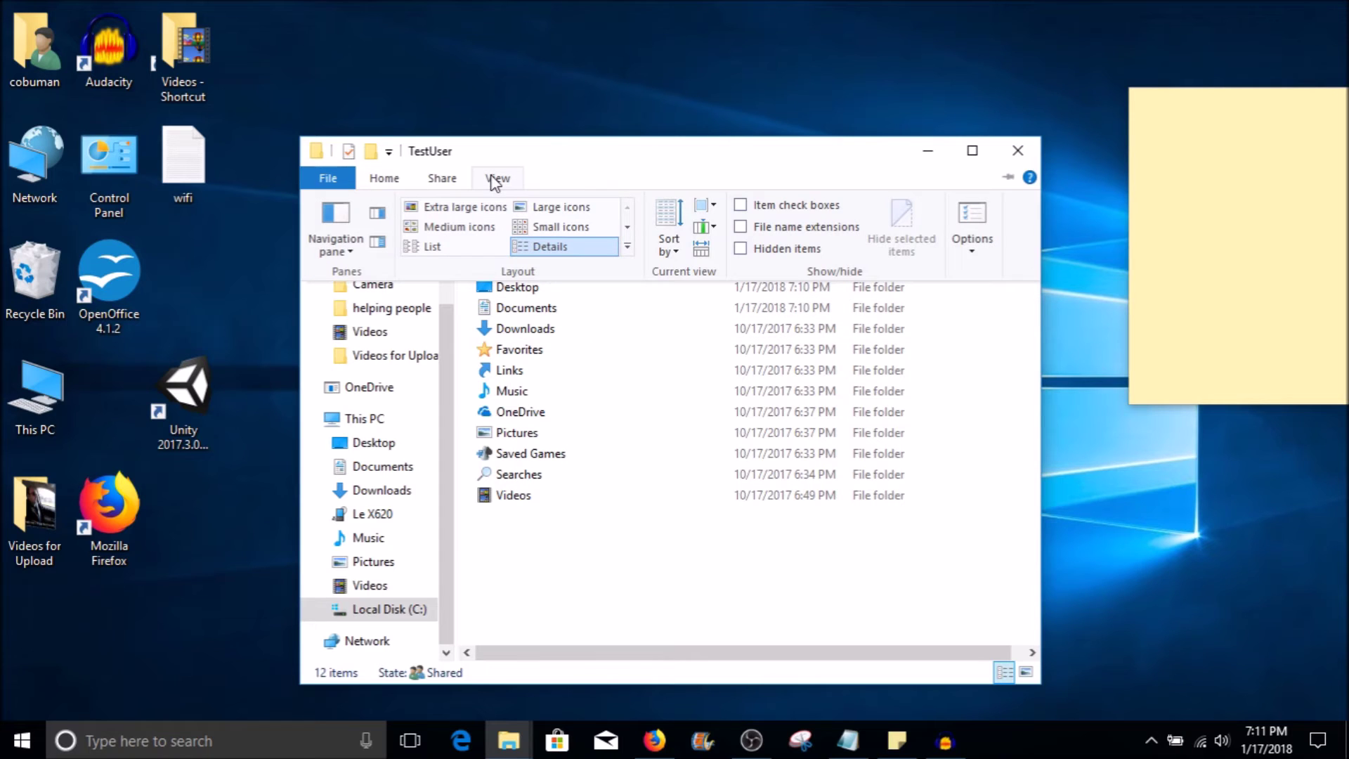
click(741, 249)
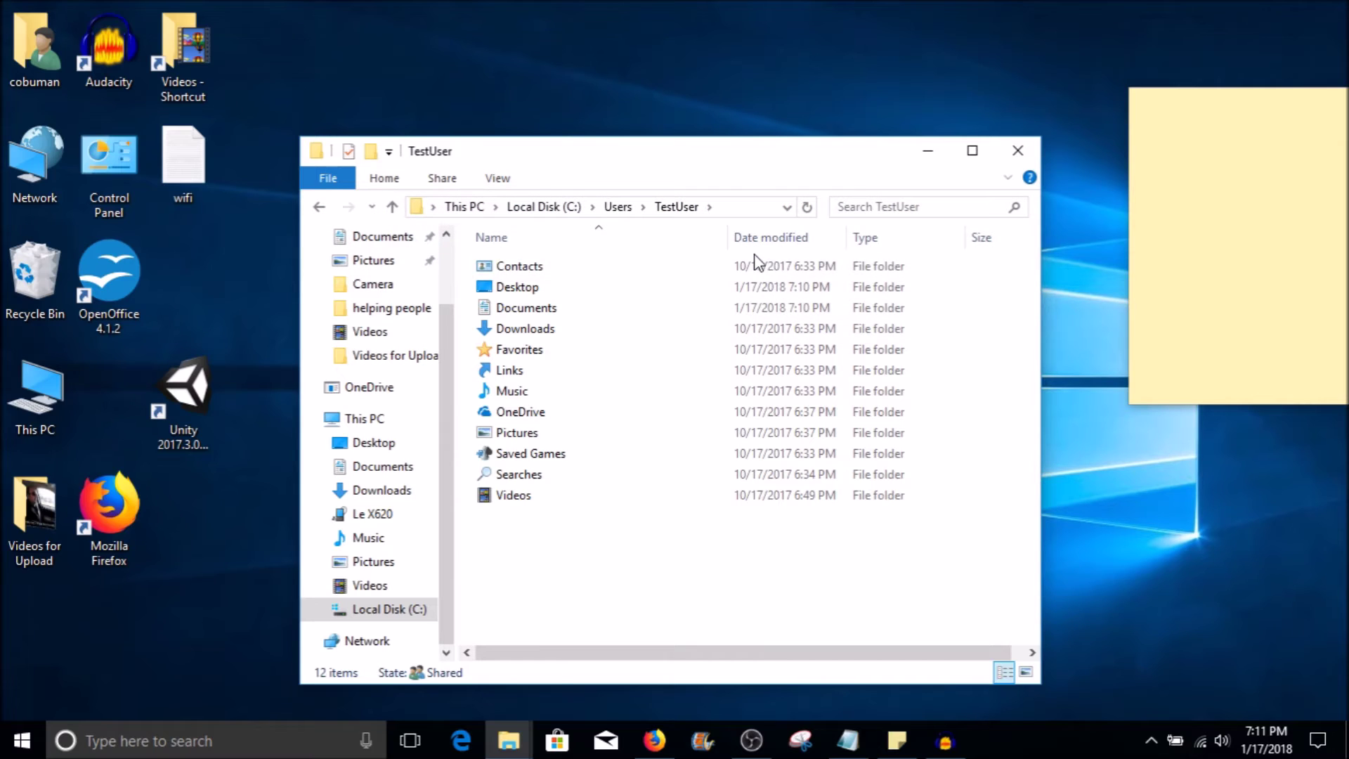
click(545, 621)
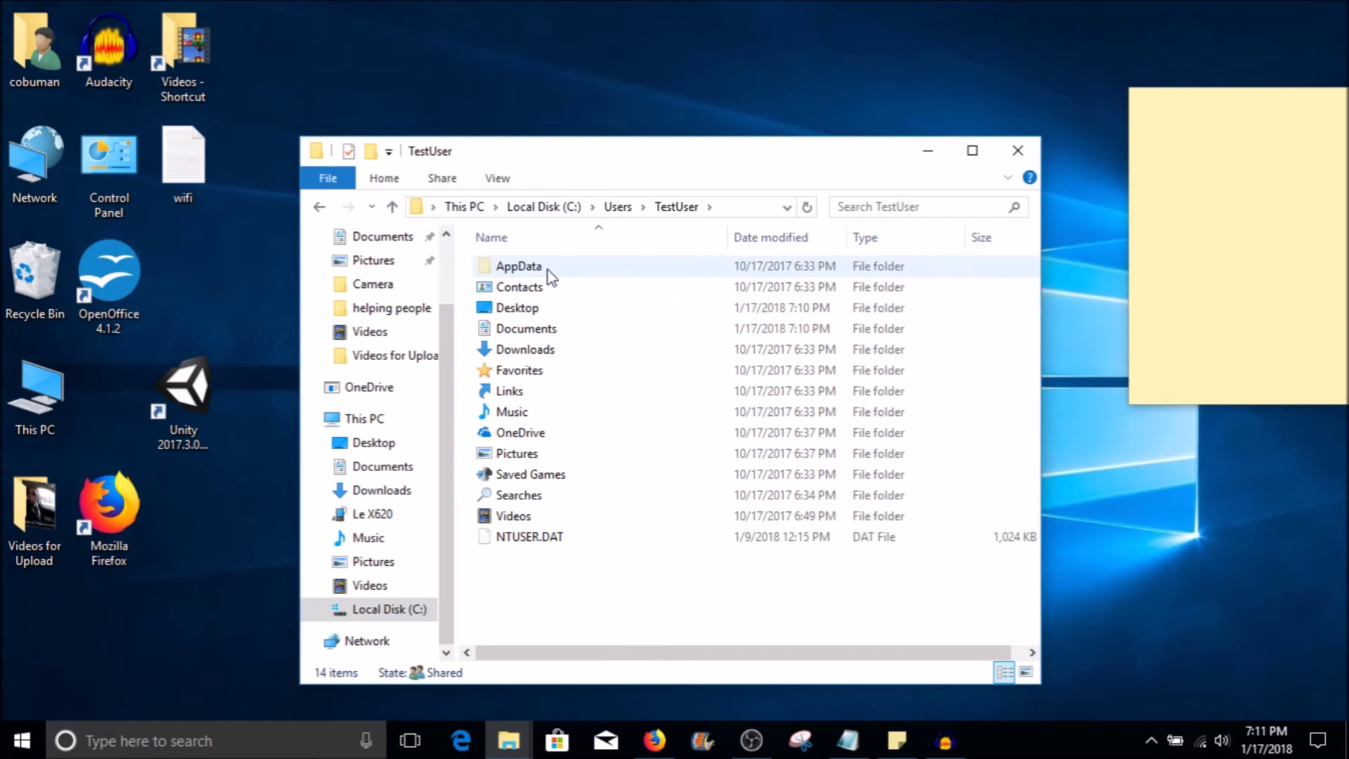
double_click(545, 267)
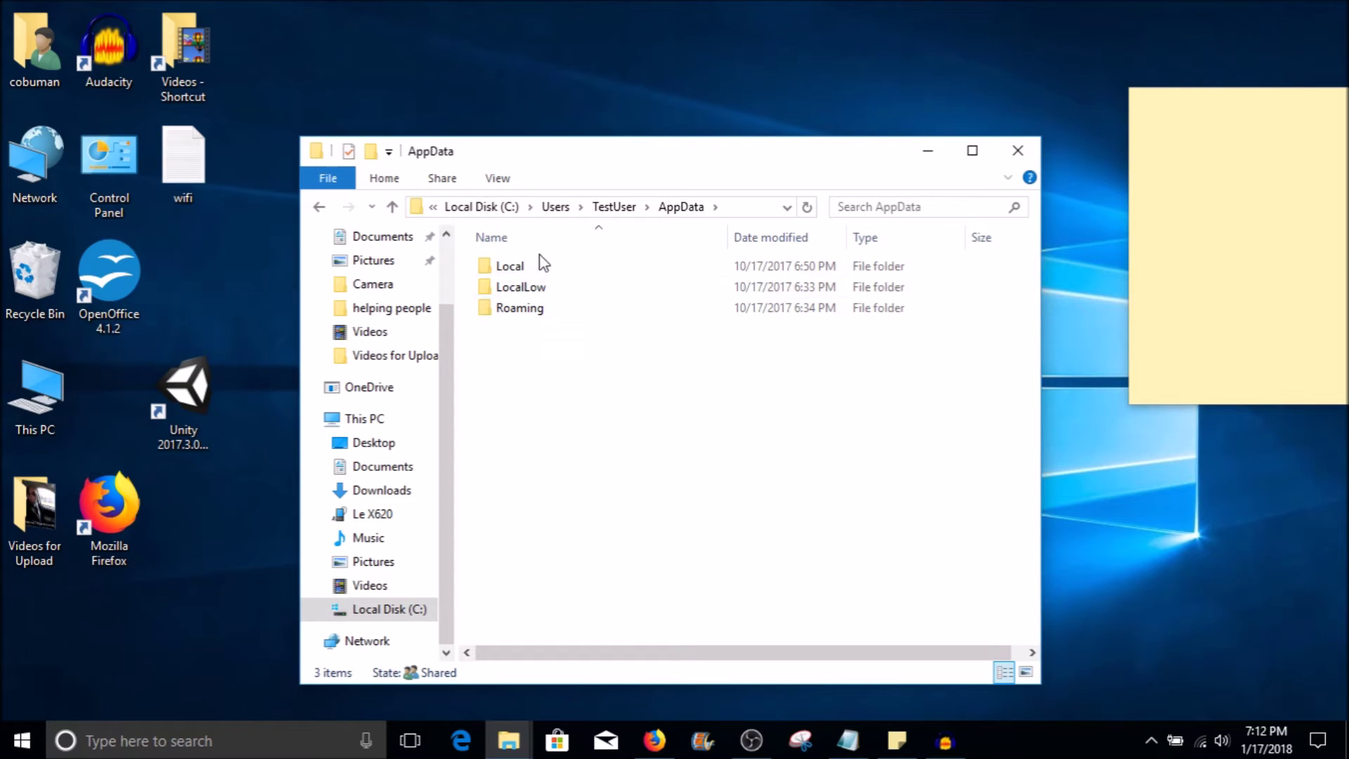
Step: Open the other user's profile from C:\Users, then its AppData folder
key(alt+Up)
key(alt+Up)
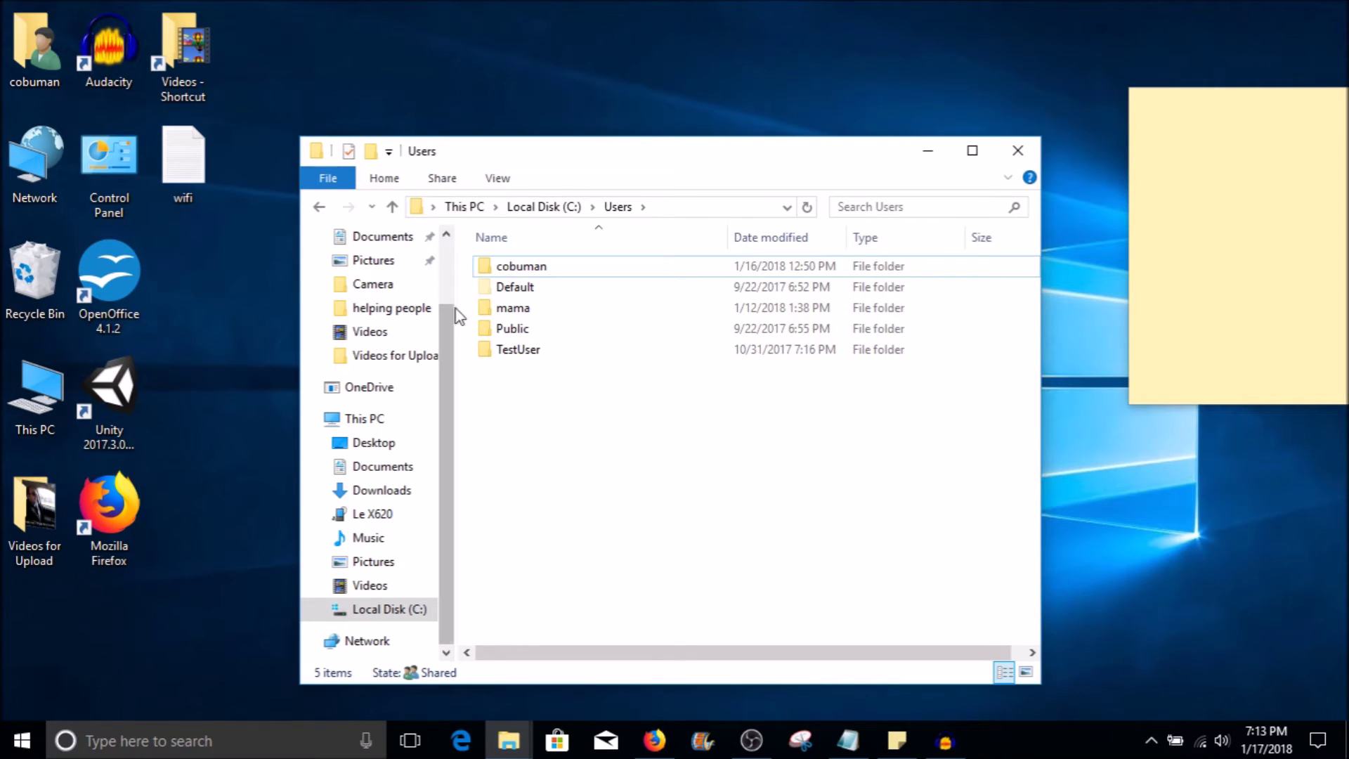
double_click(545, 269)
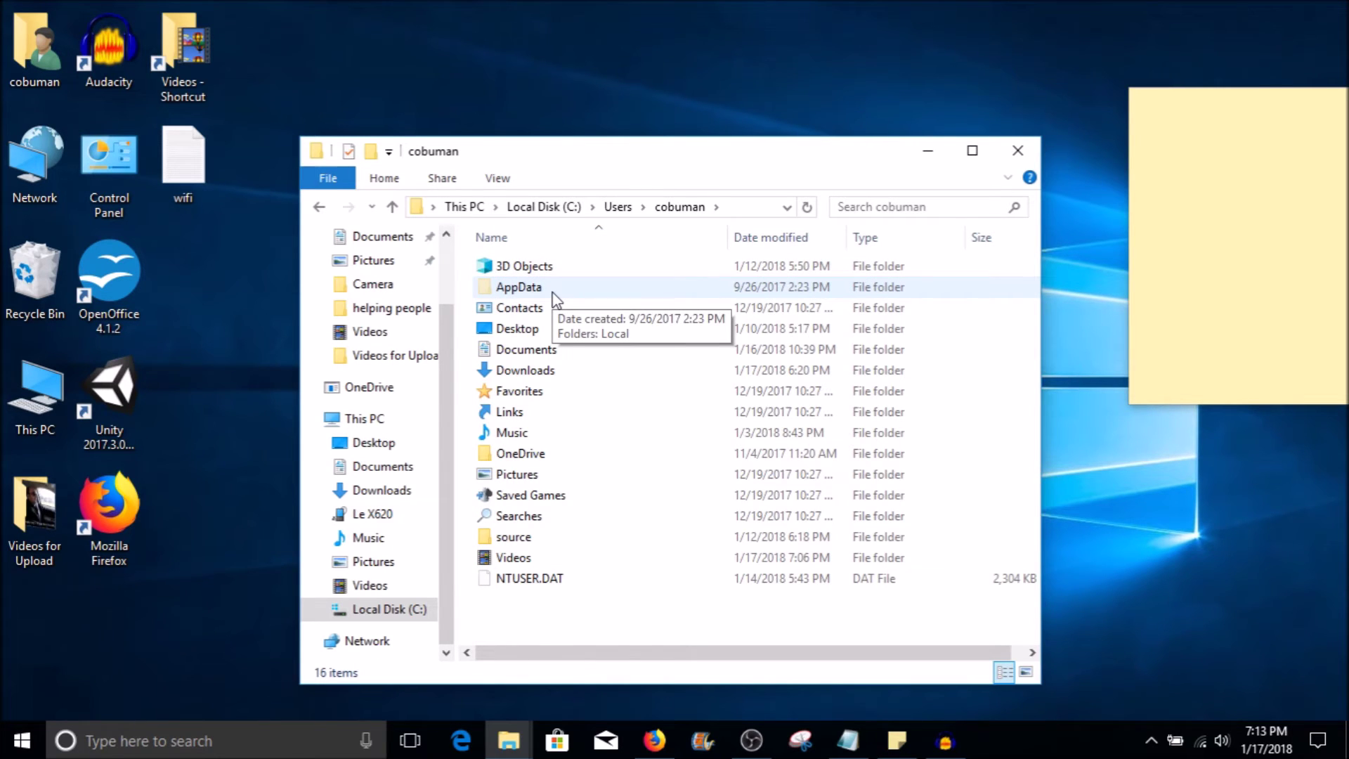
click(618, 207)
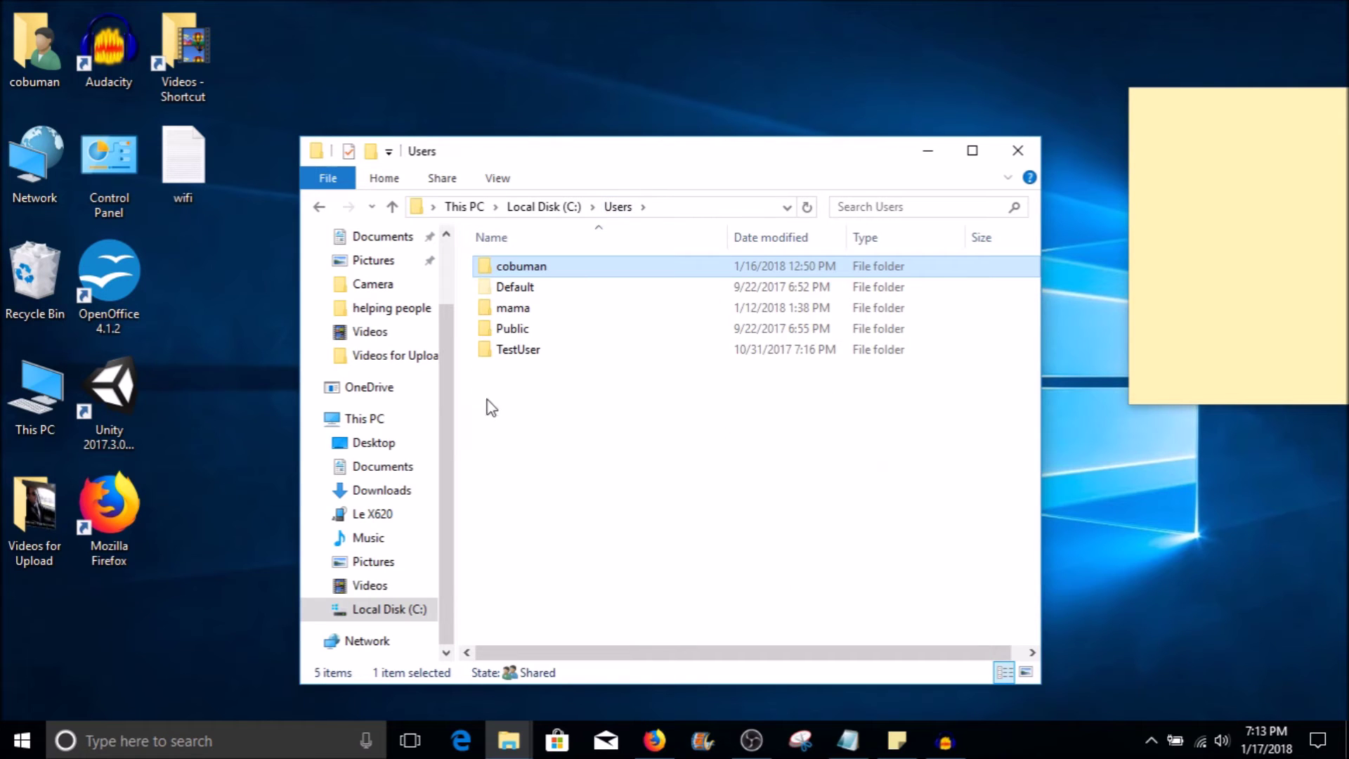
click(540, 358)
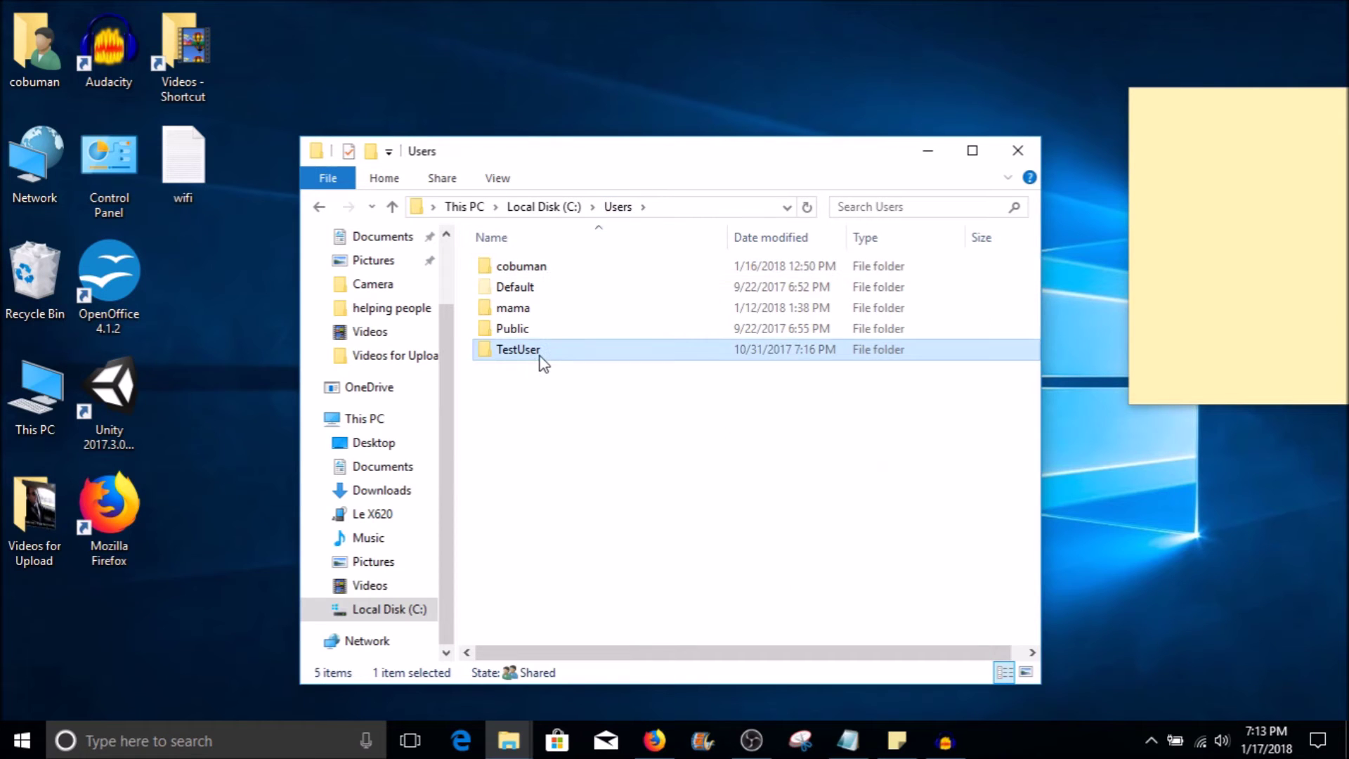
double_click(548, 273)
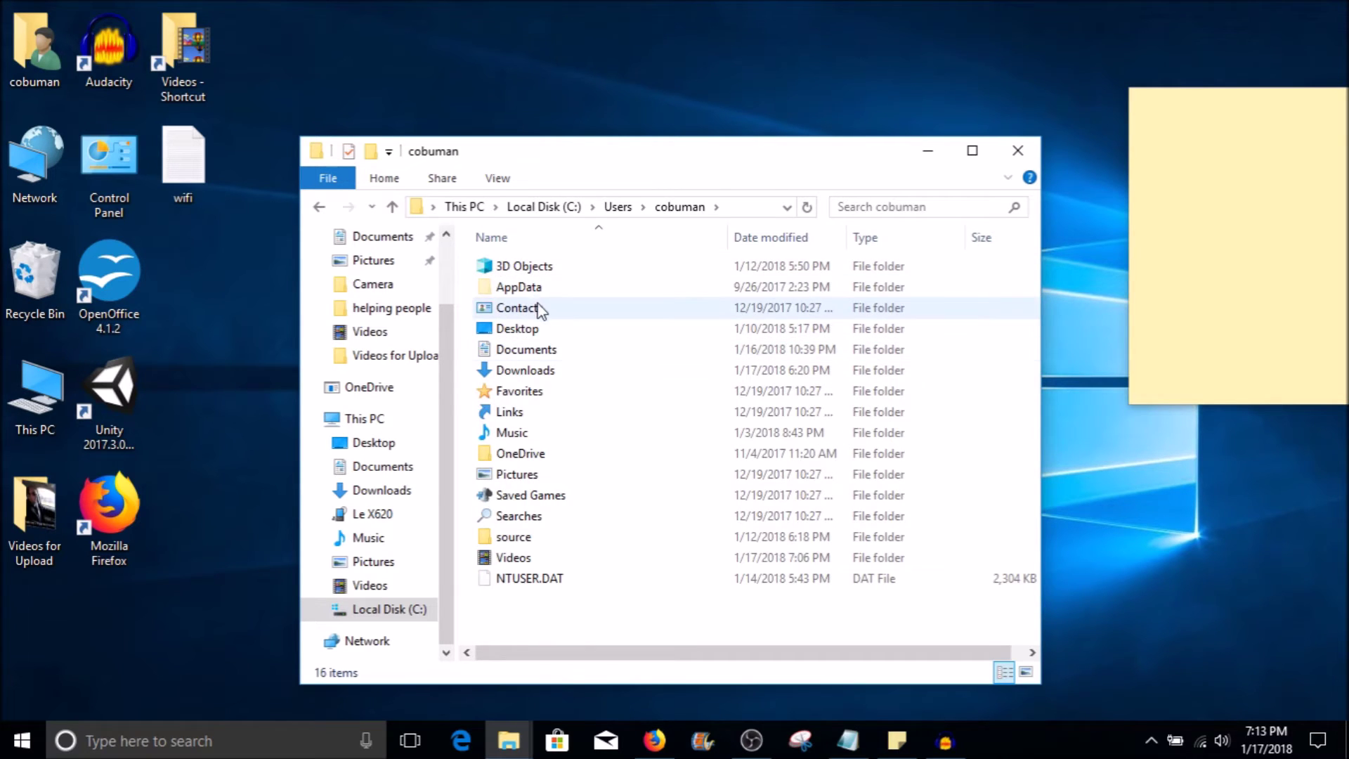
click(540, 288)
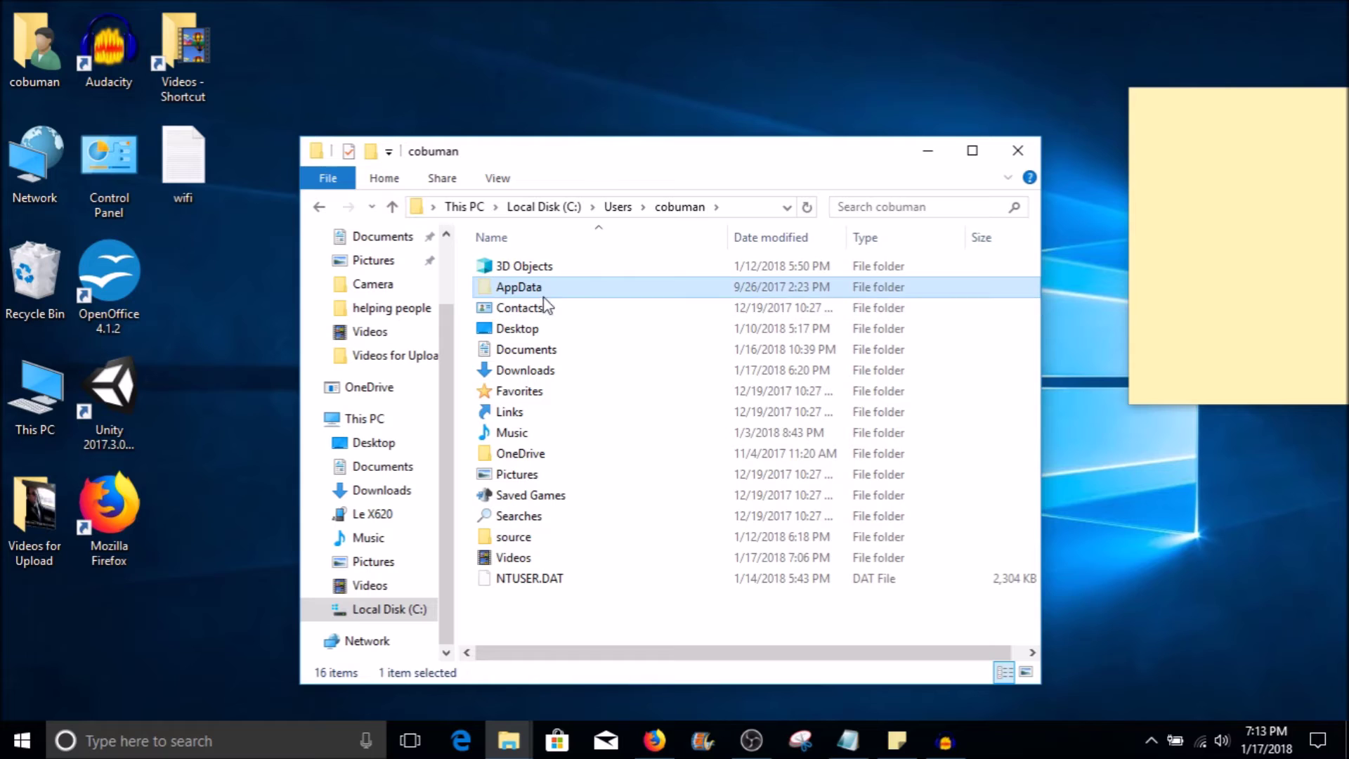
double_click(546, 288)
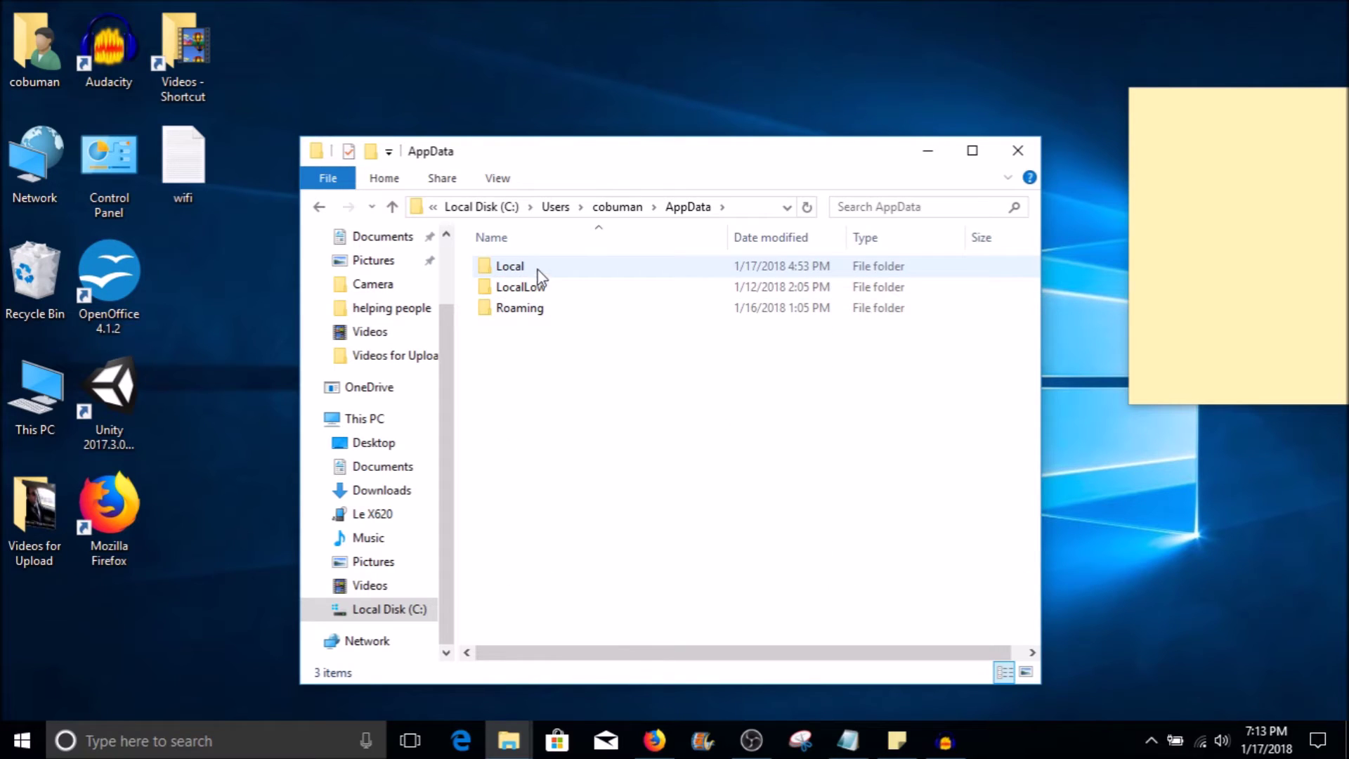
Step: Open AppData's Local folder, then find and open the Mozilla folder
click(109, 514)
mouse_move(529, 274)
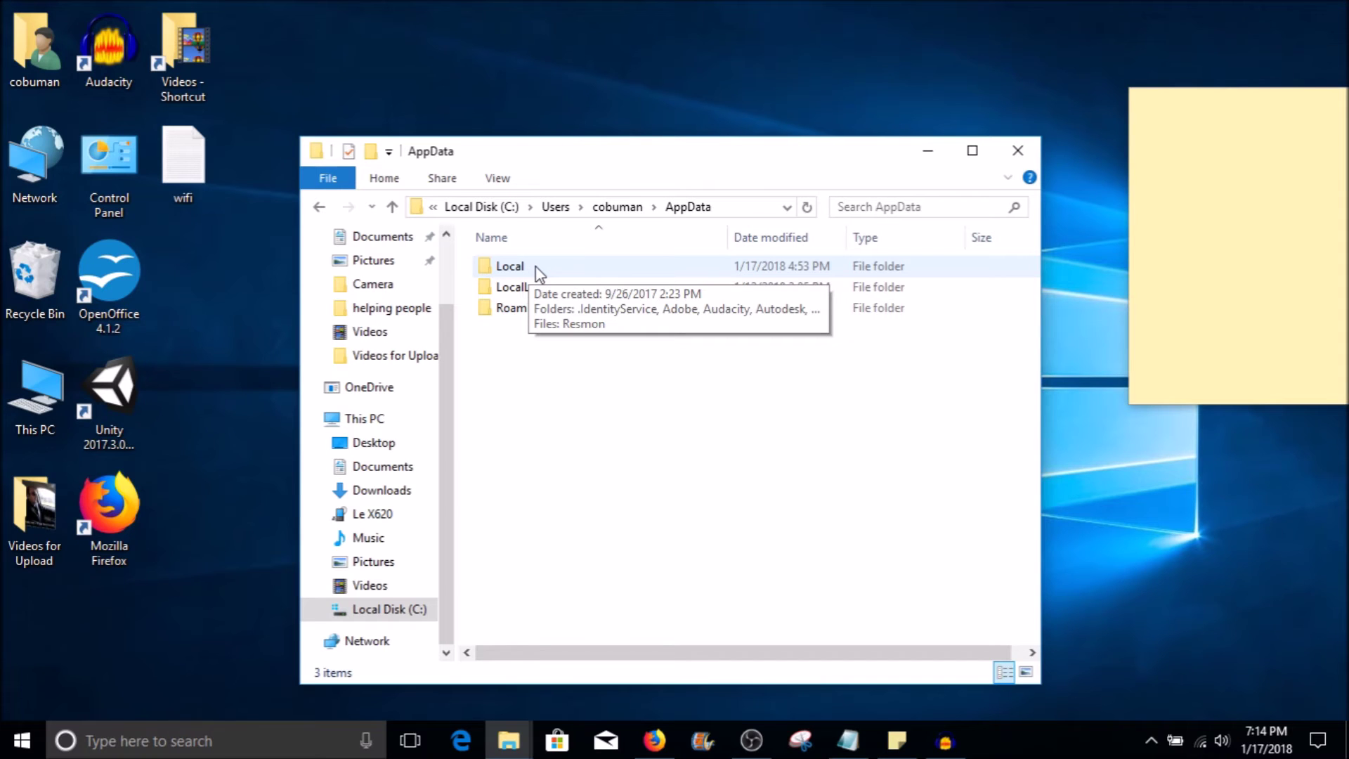
double_click(537, 268)
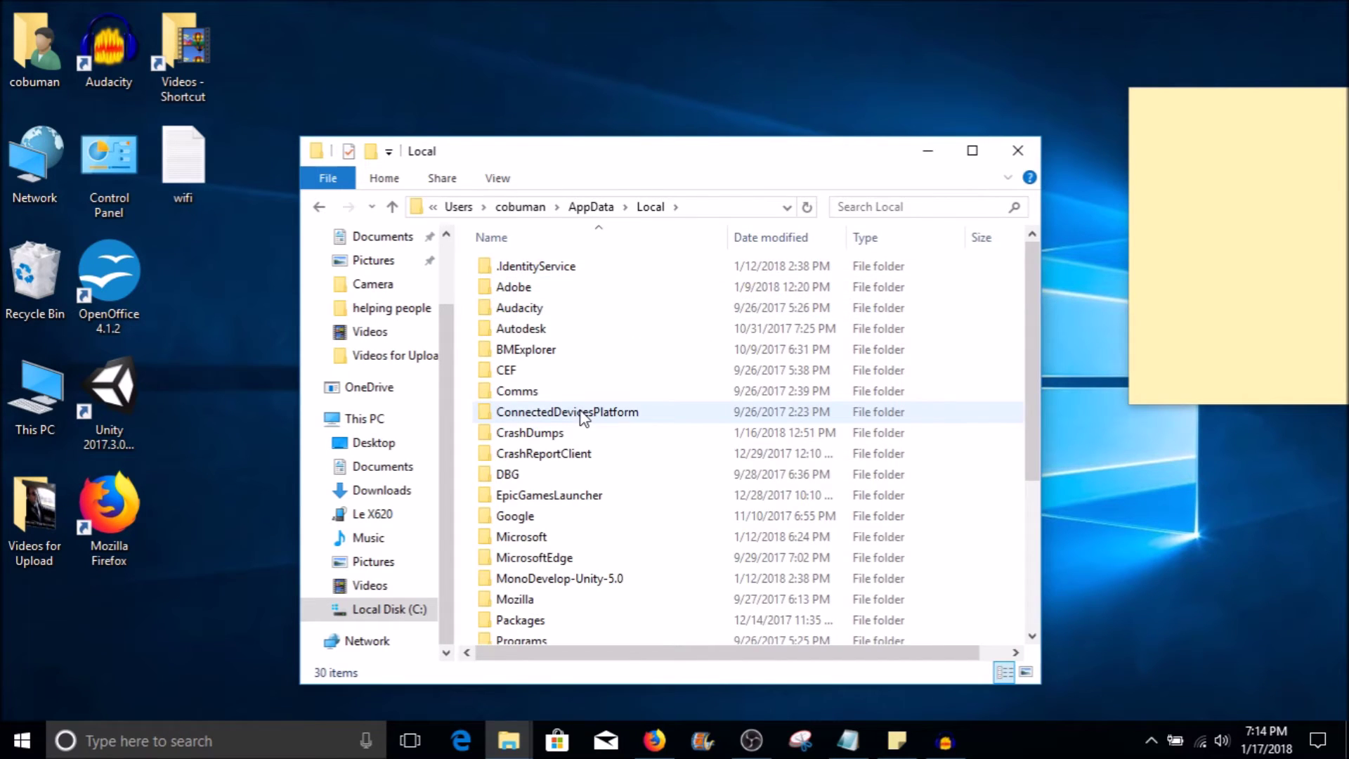
scroll(582, 418, down, 1)
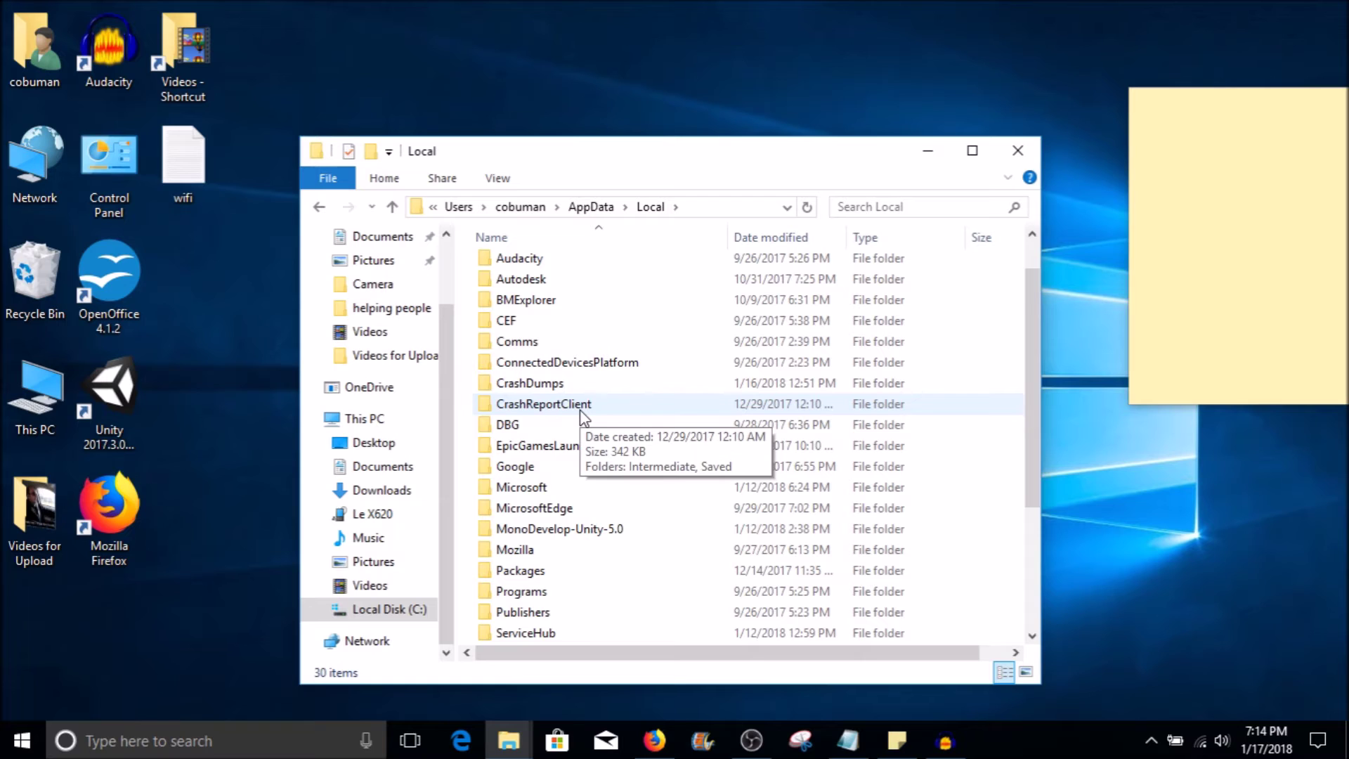
scroll(581, 415, down, 1)
scroll(575, 450, up, 2)
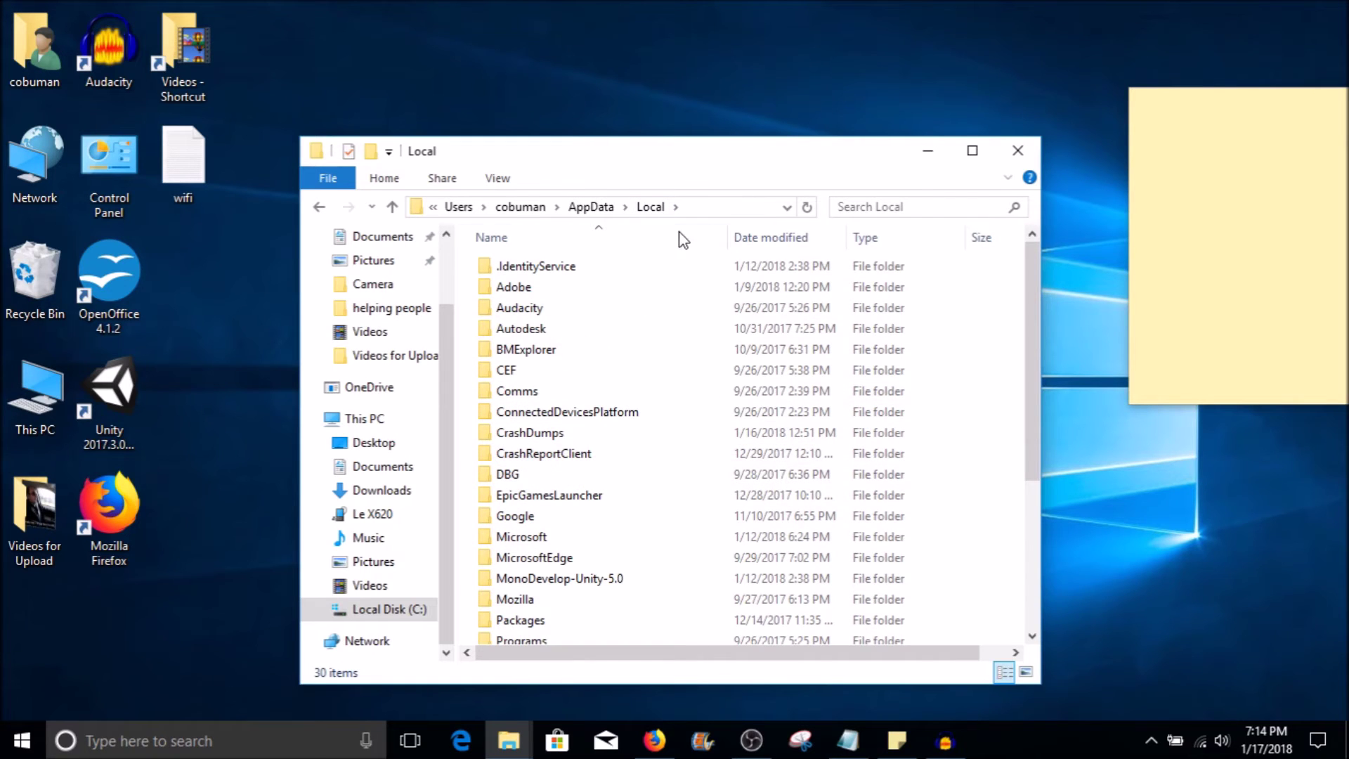
scroll(601, 394, down, 2)
scroll(604, 399, down, 1)
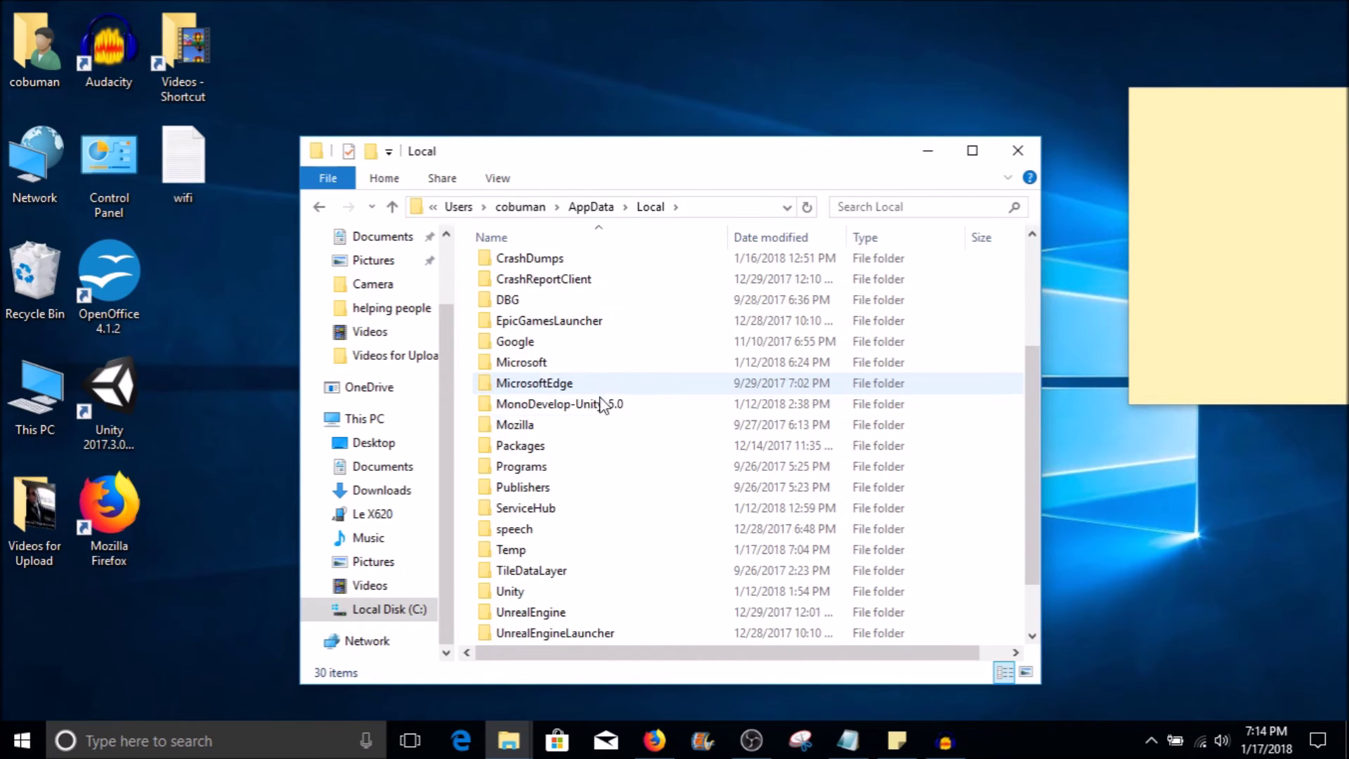
click(532, 427)
double_click(532, 427)
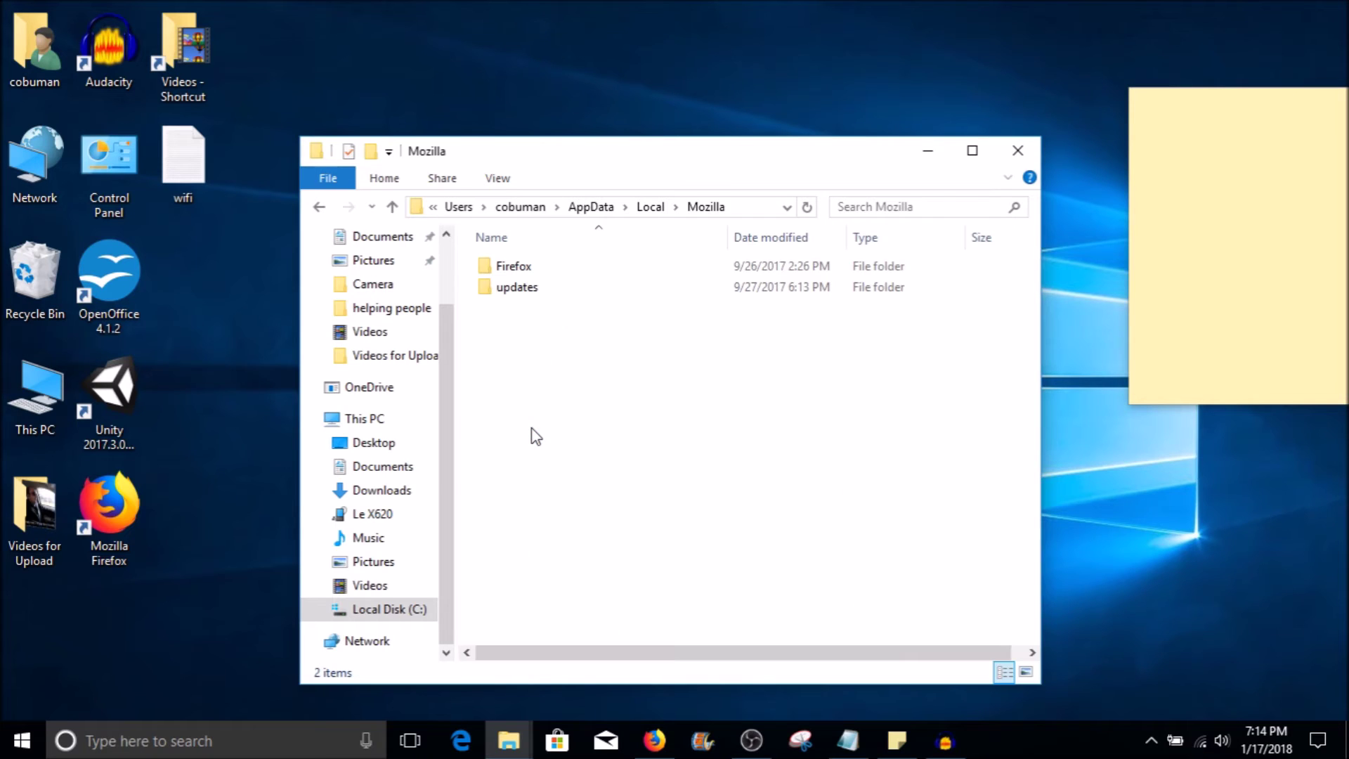
Step: Open Firefox > Profiles > the .default profile, then go back four levels to AppData
double_click(526, 267)
double_click(541, 271)
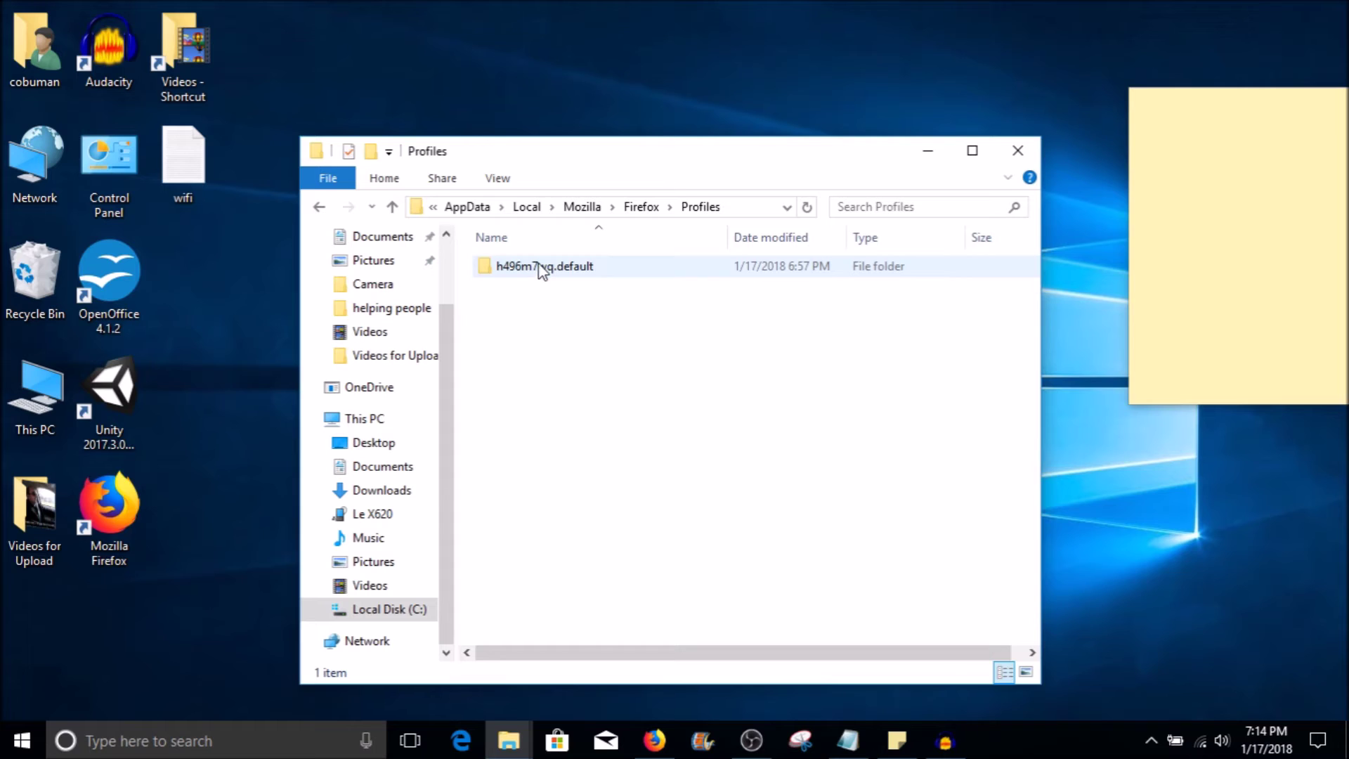
double_click(548, 276)
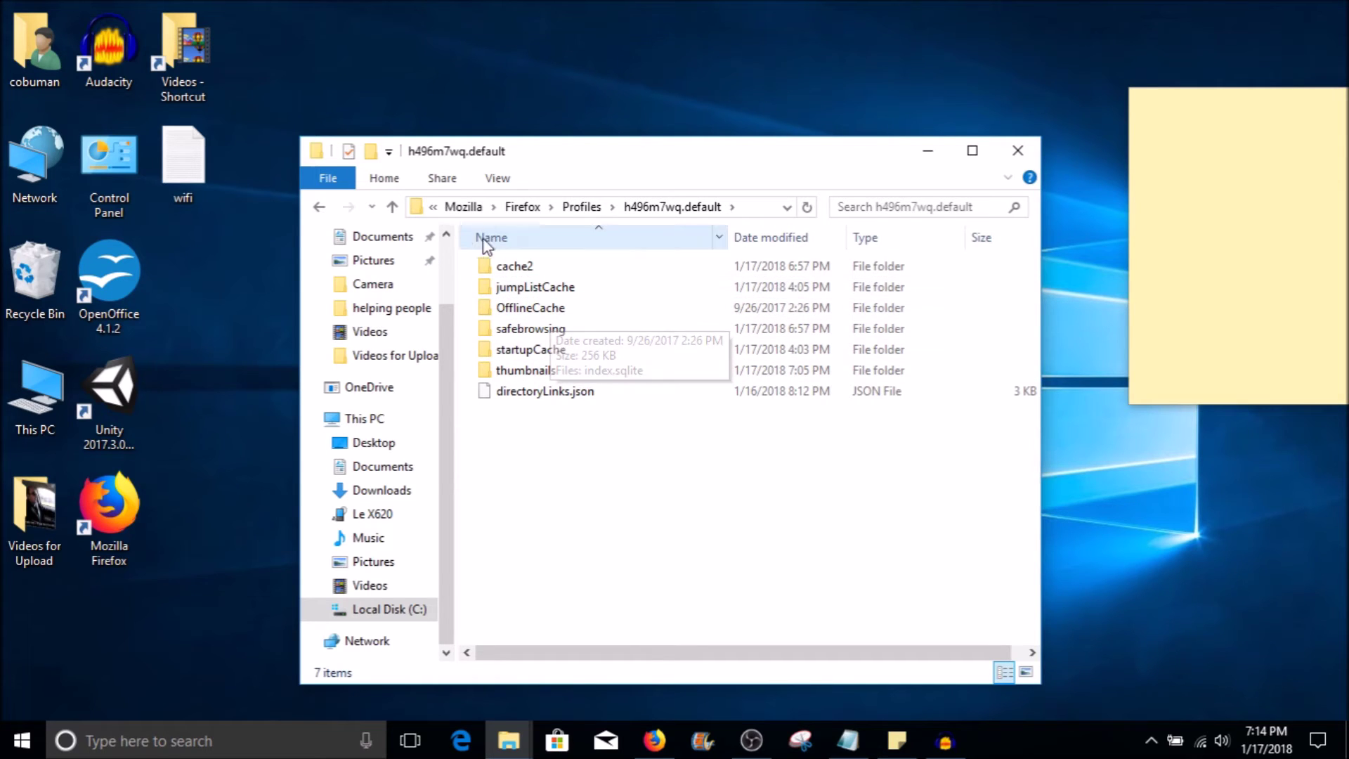
click(319, 207)
click(319, 208)
click(319, 207)
click(320, 208)
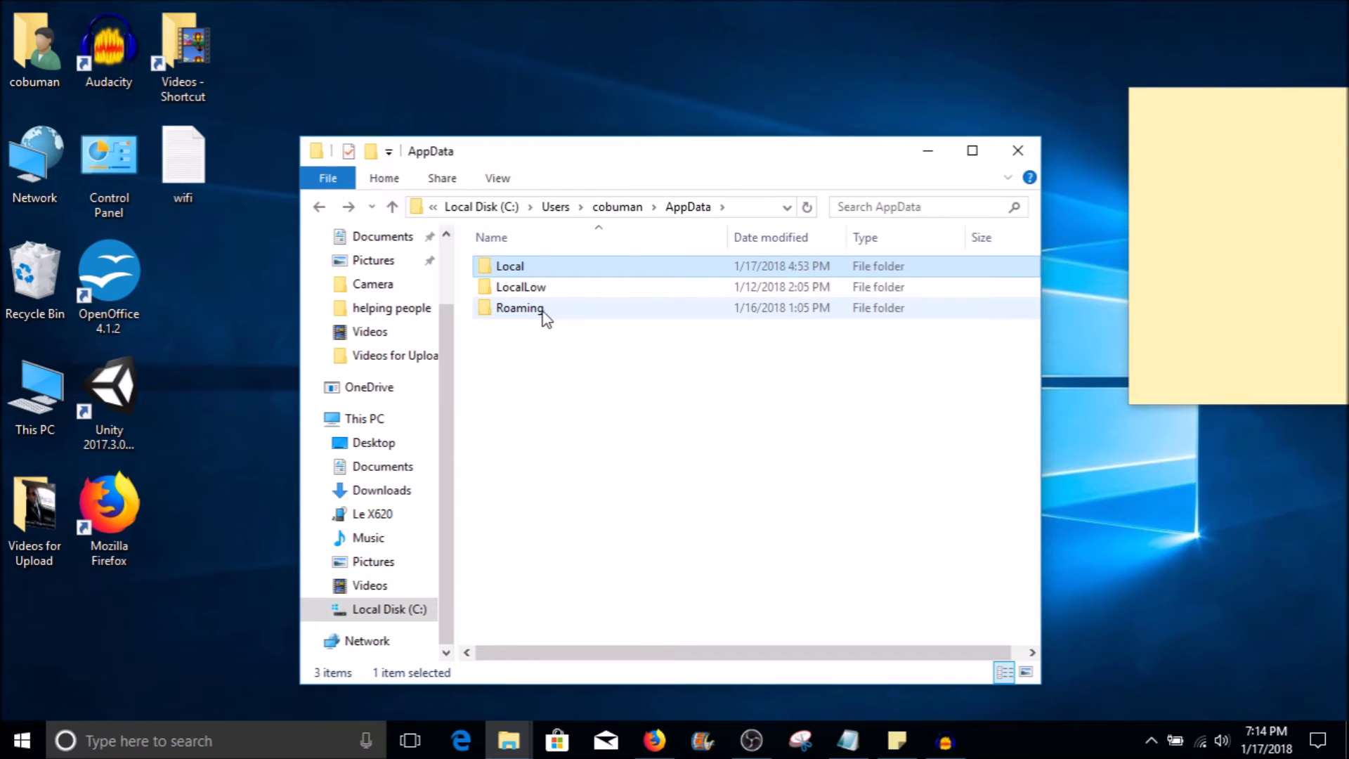
click(520, 309)
double_click(544, 311)
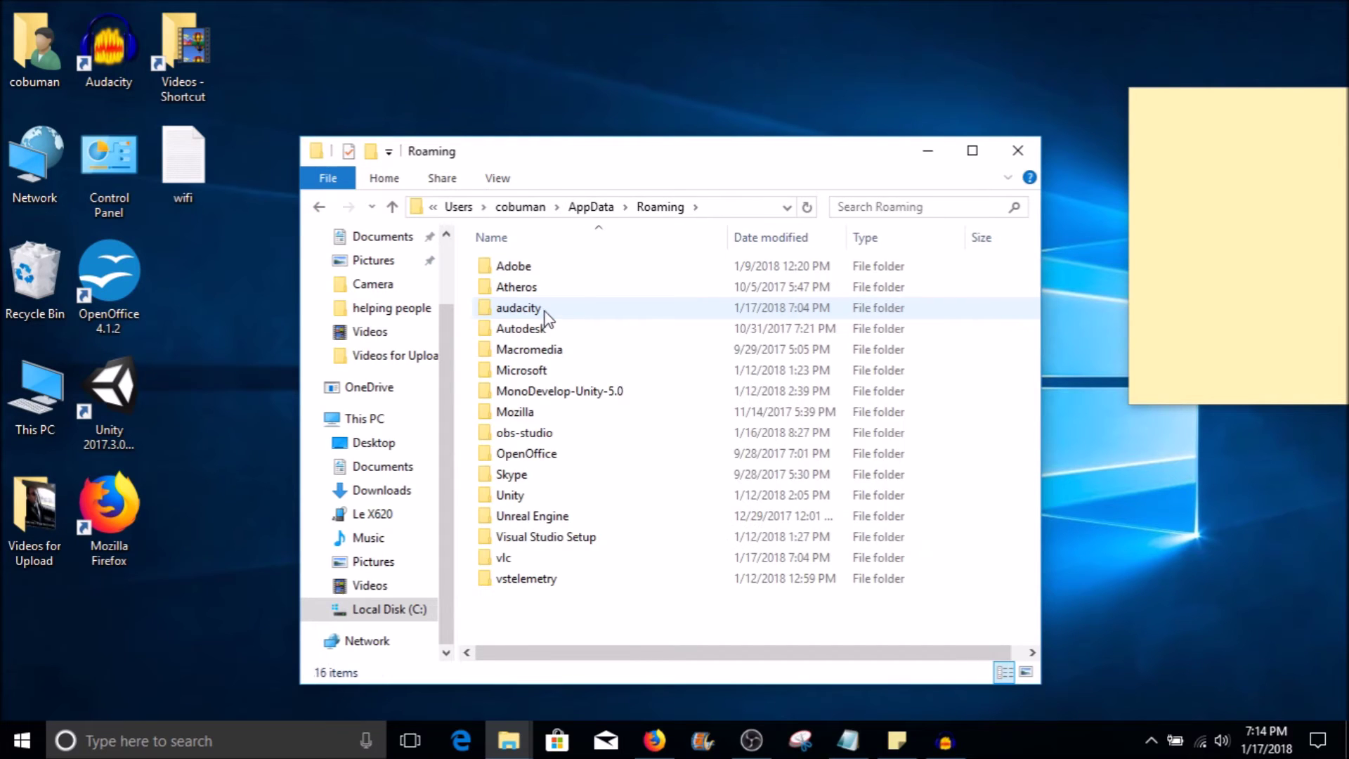
double_click(533, 415)
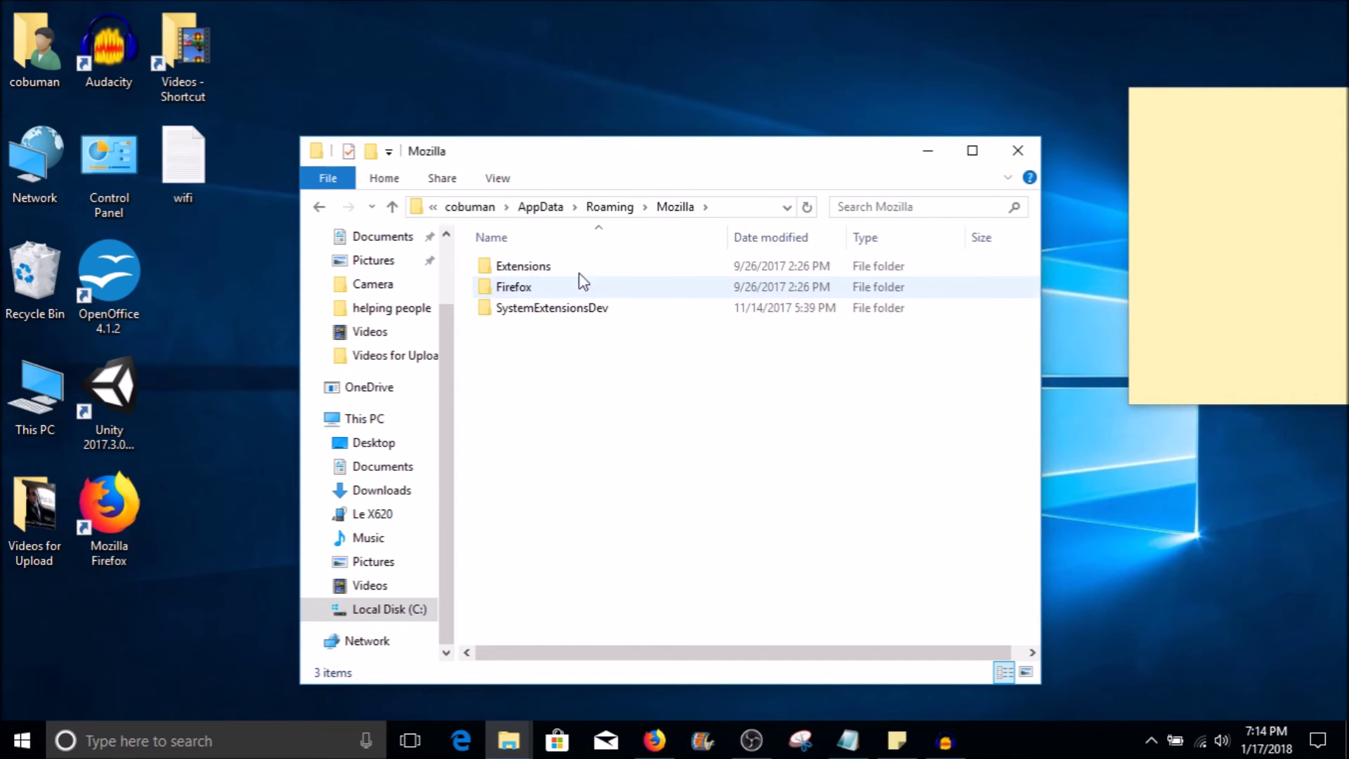
click(541, 208)
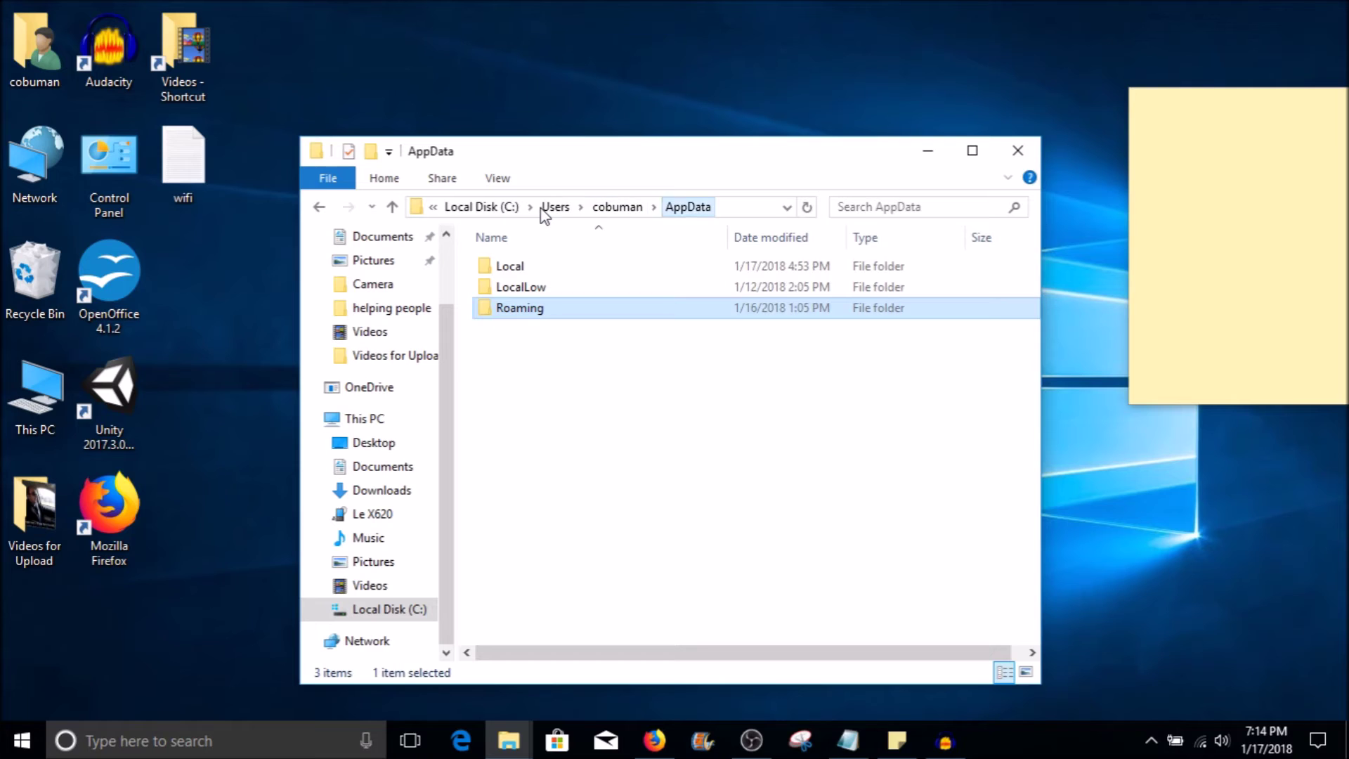
click(533, 269)
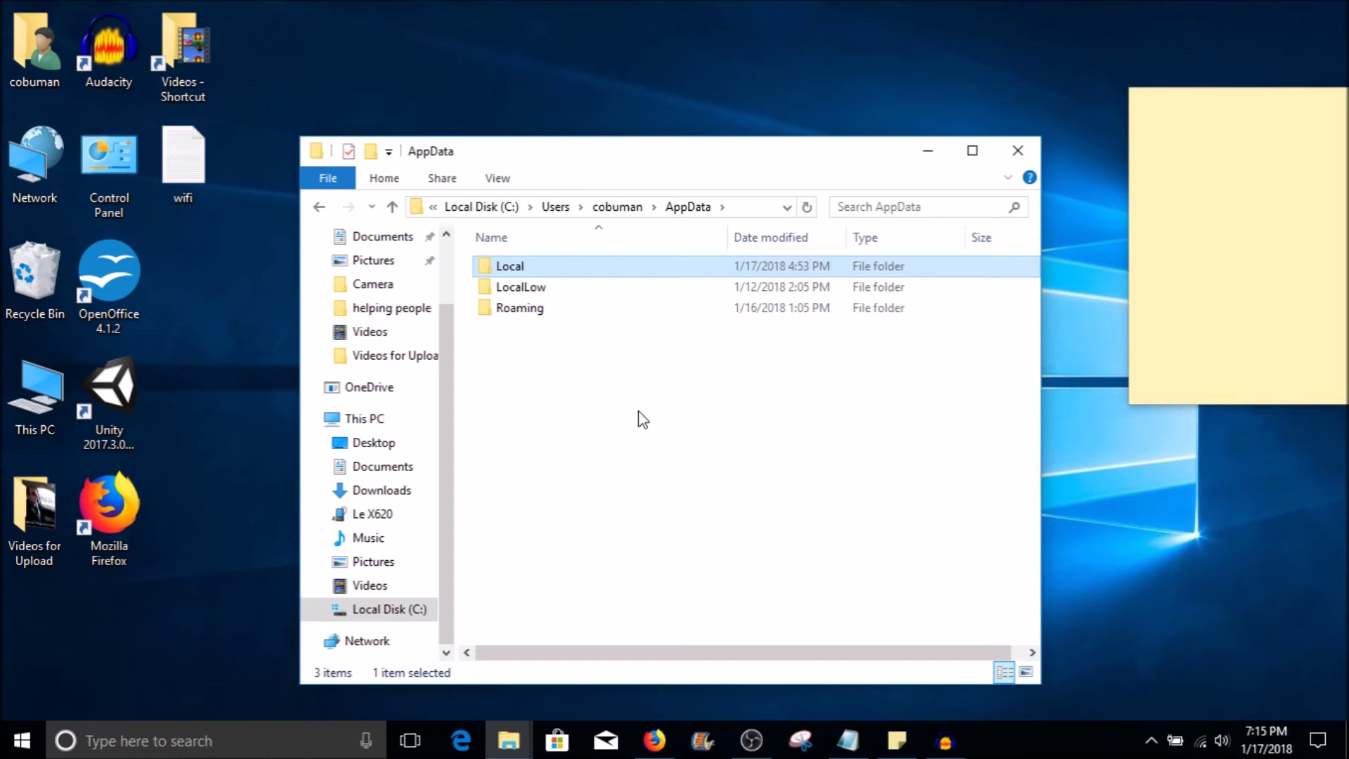
Step: Compare the Default and Public profile folders in Users, then show the View options
click(546, 315)
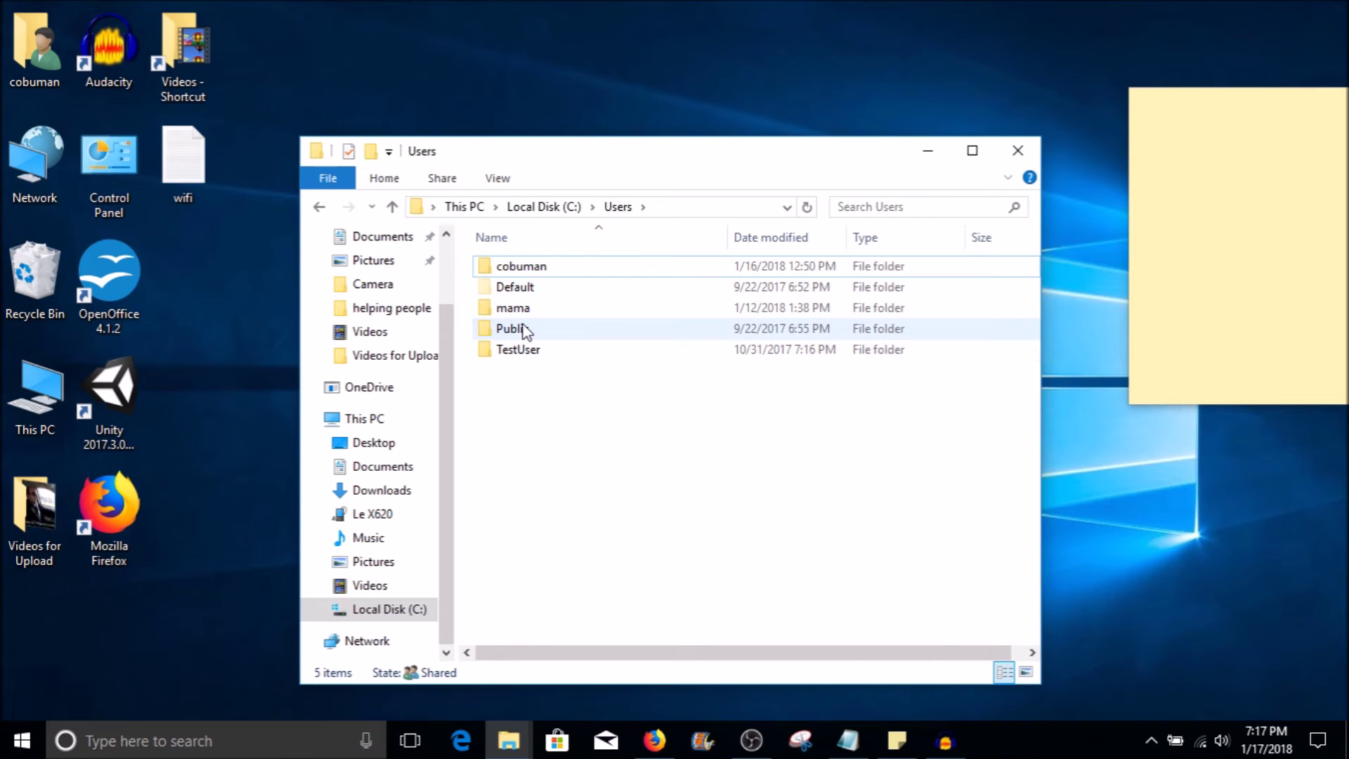
click(537, 289)
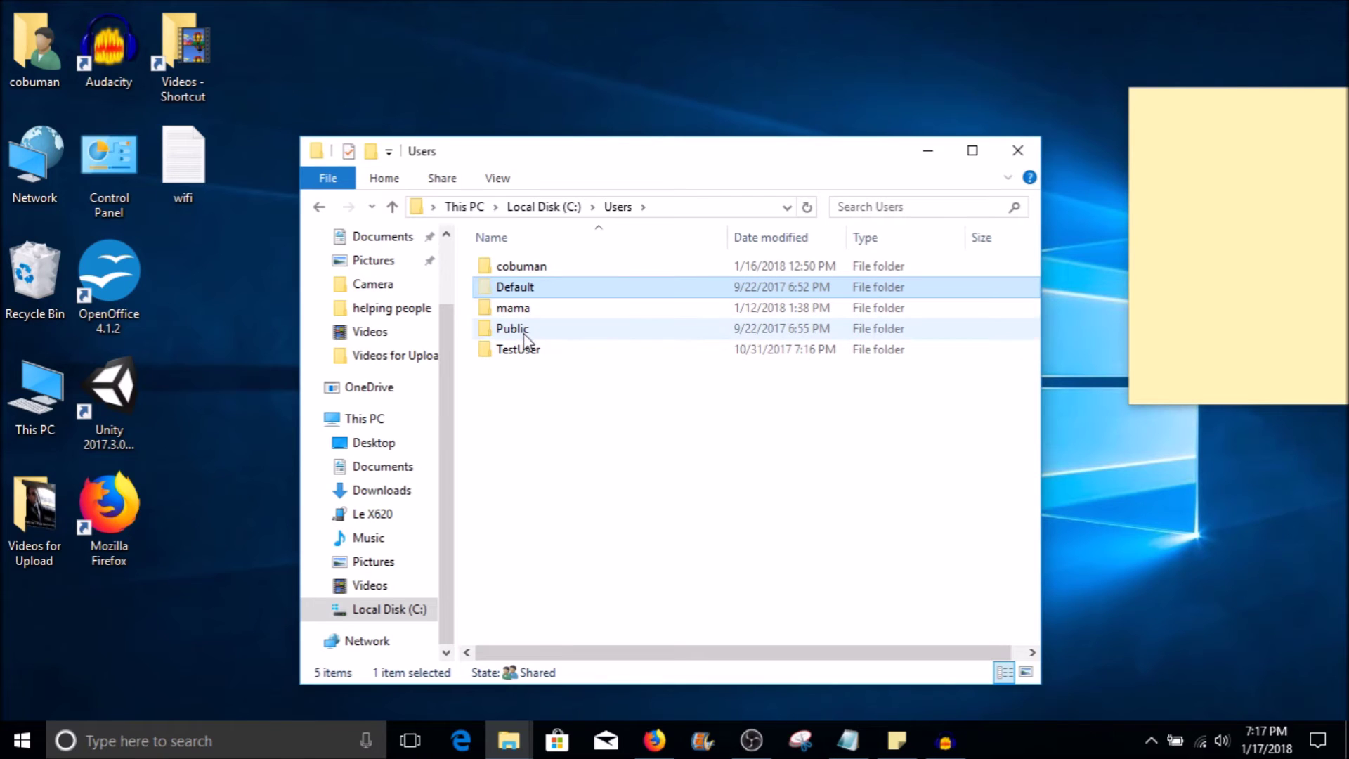
click(524, 334)
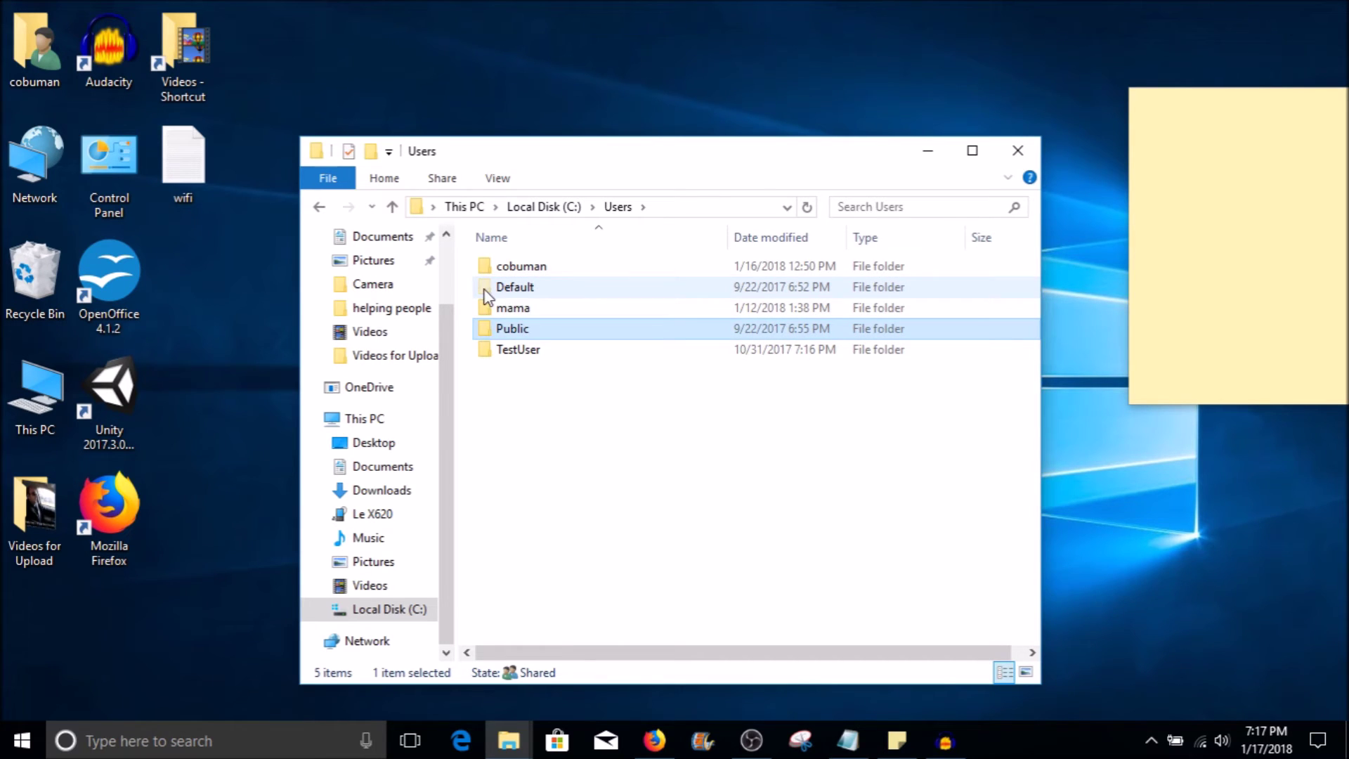
click(518, 292)
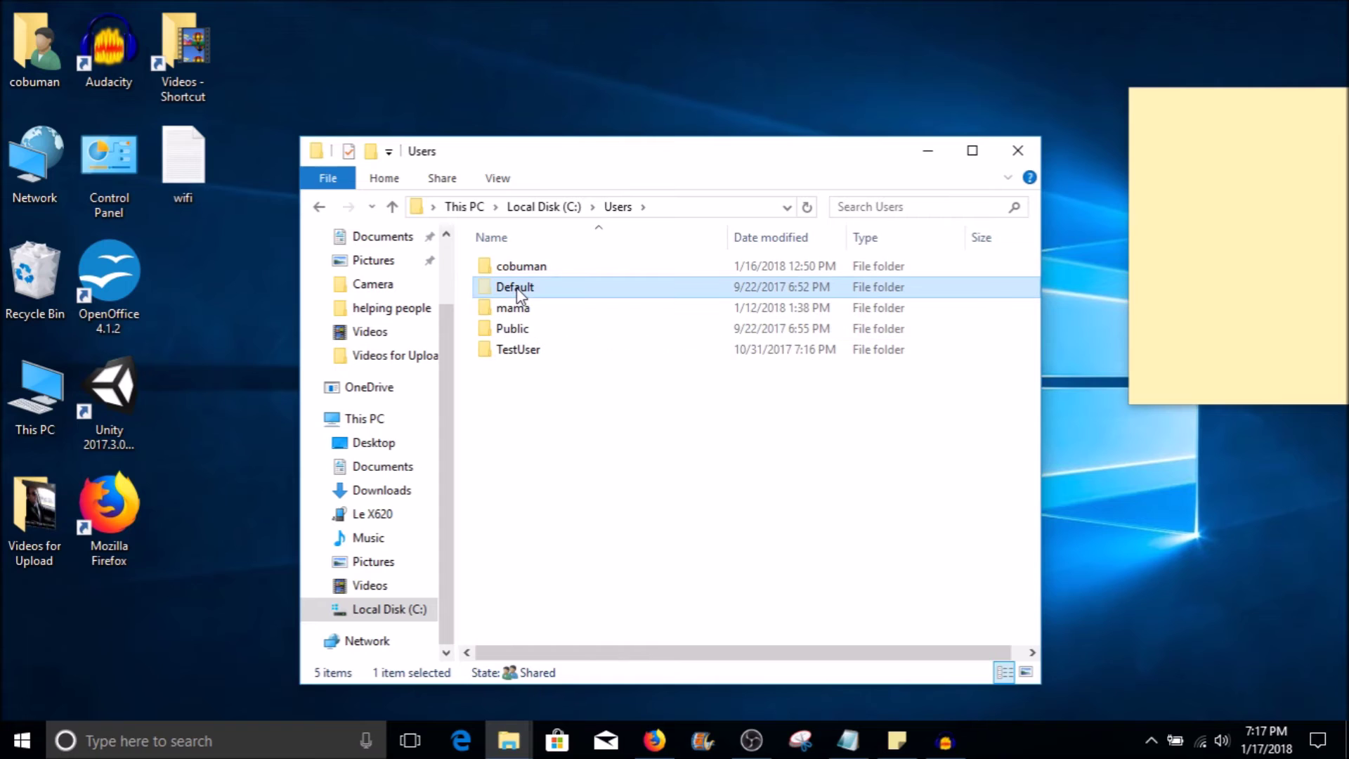
click(497, 178)
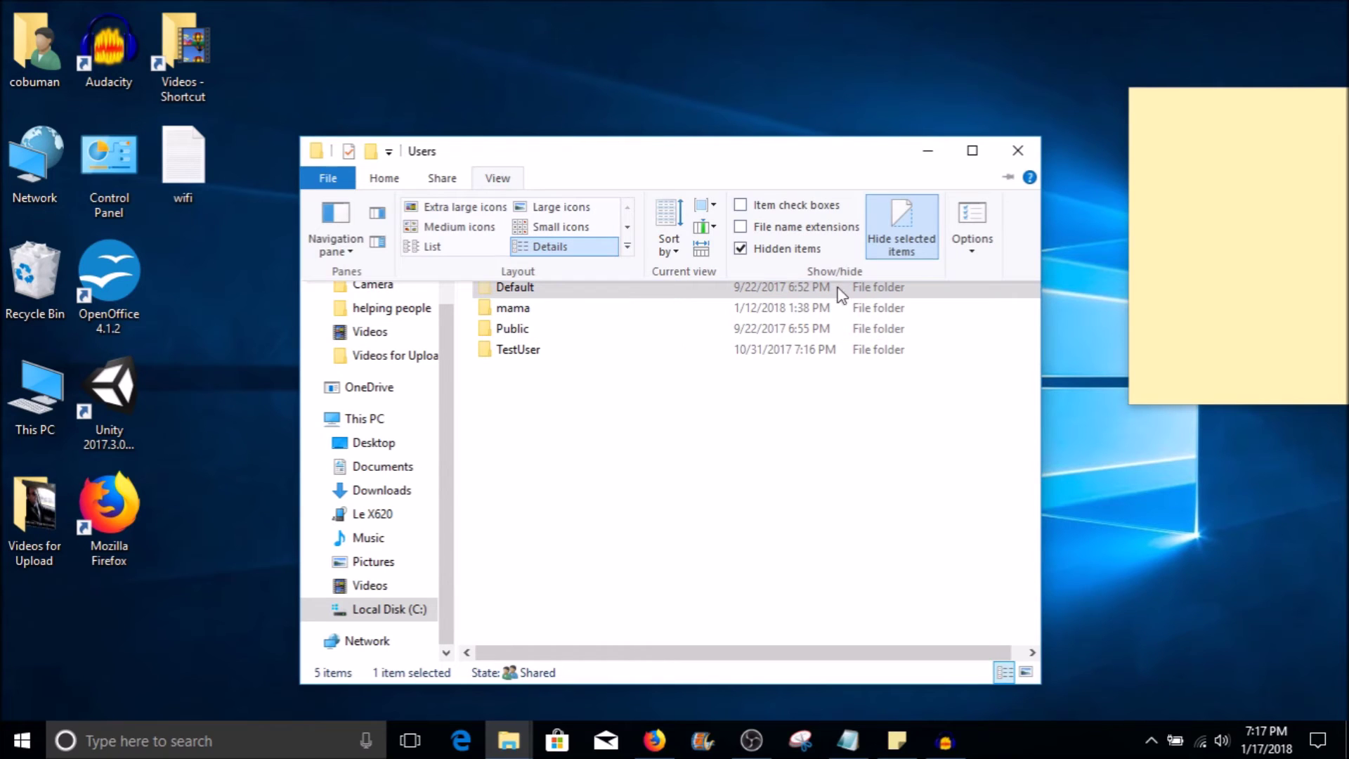
Step: Toggle Hidden items off and back on, then select Default and TestUser
click(741, 249)
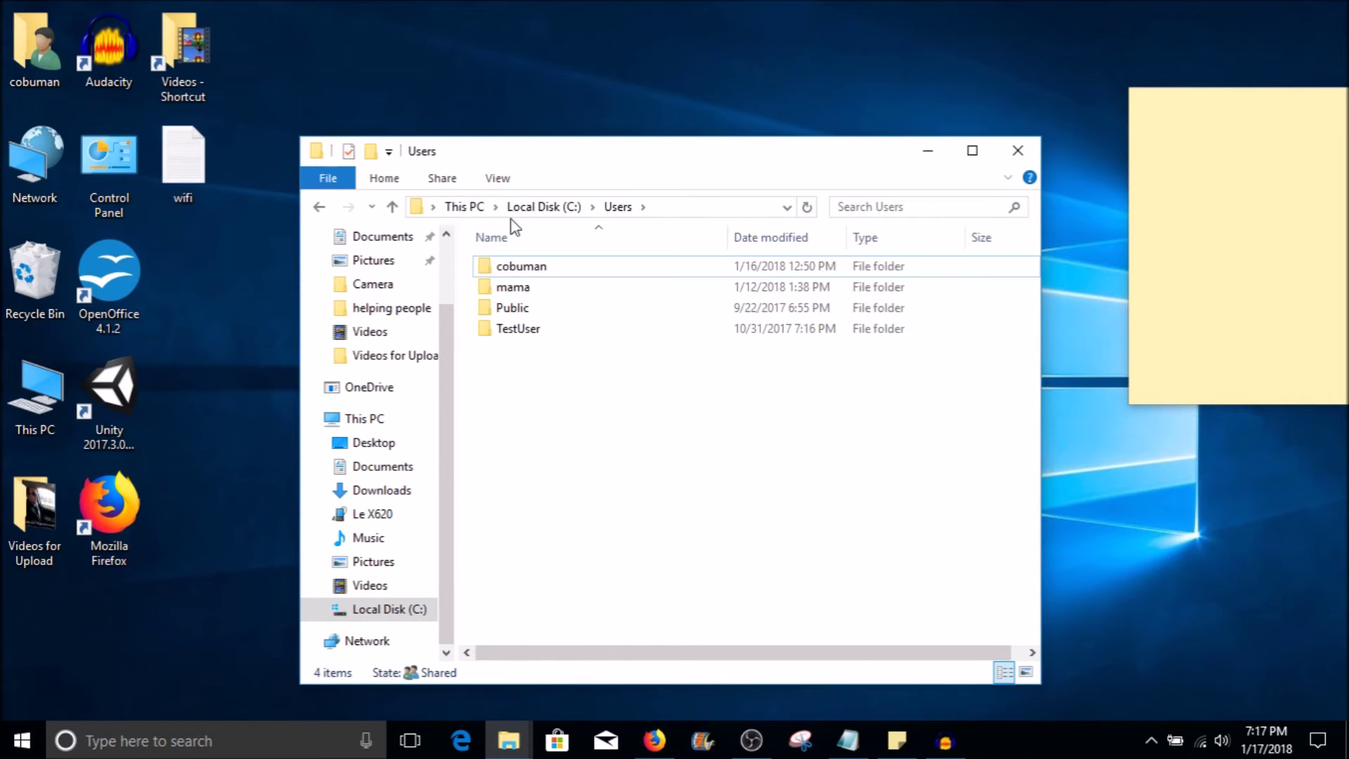
click(499, 180)
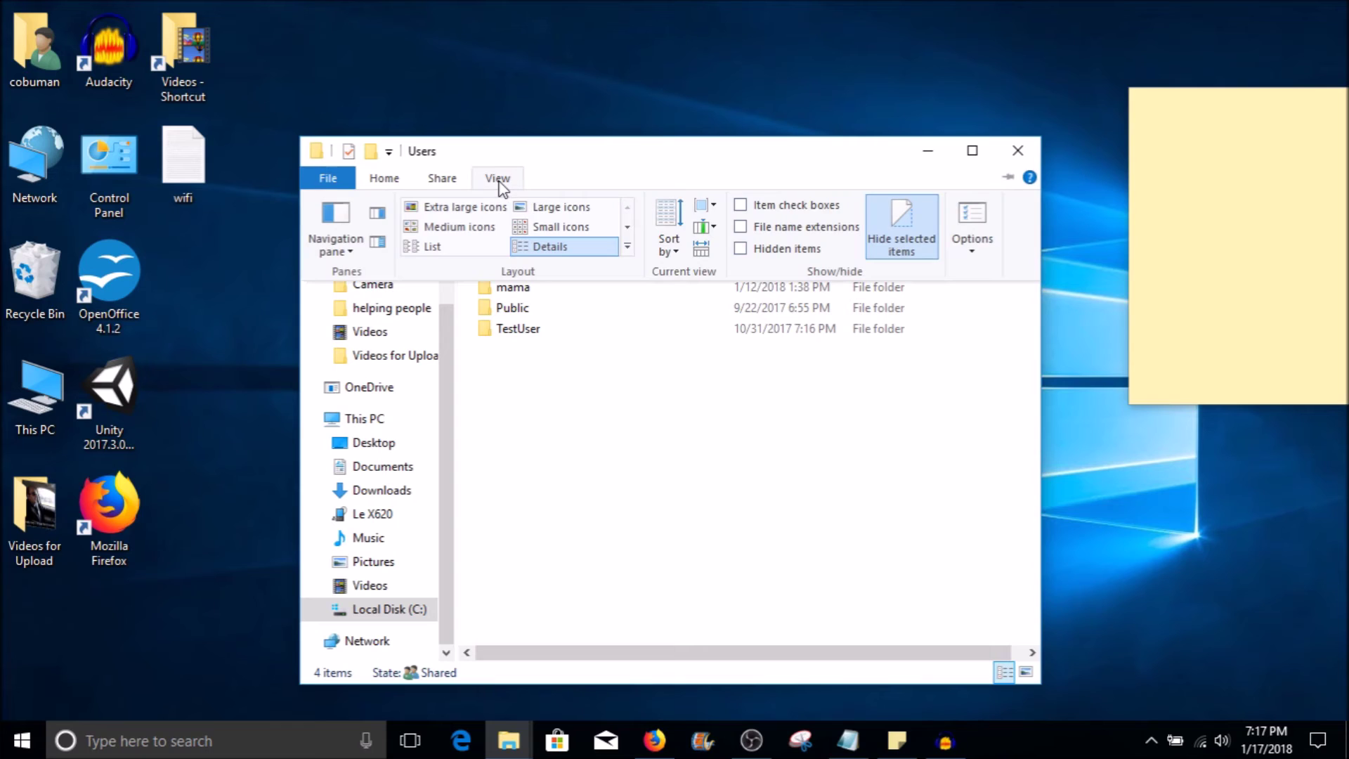
click(743, 251)
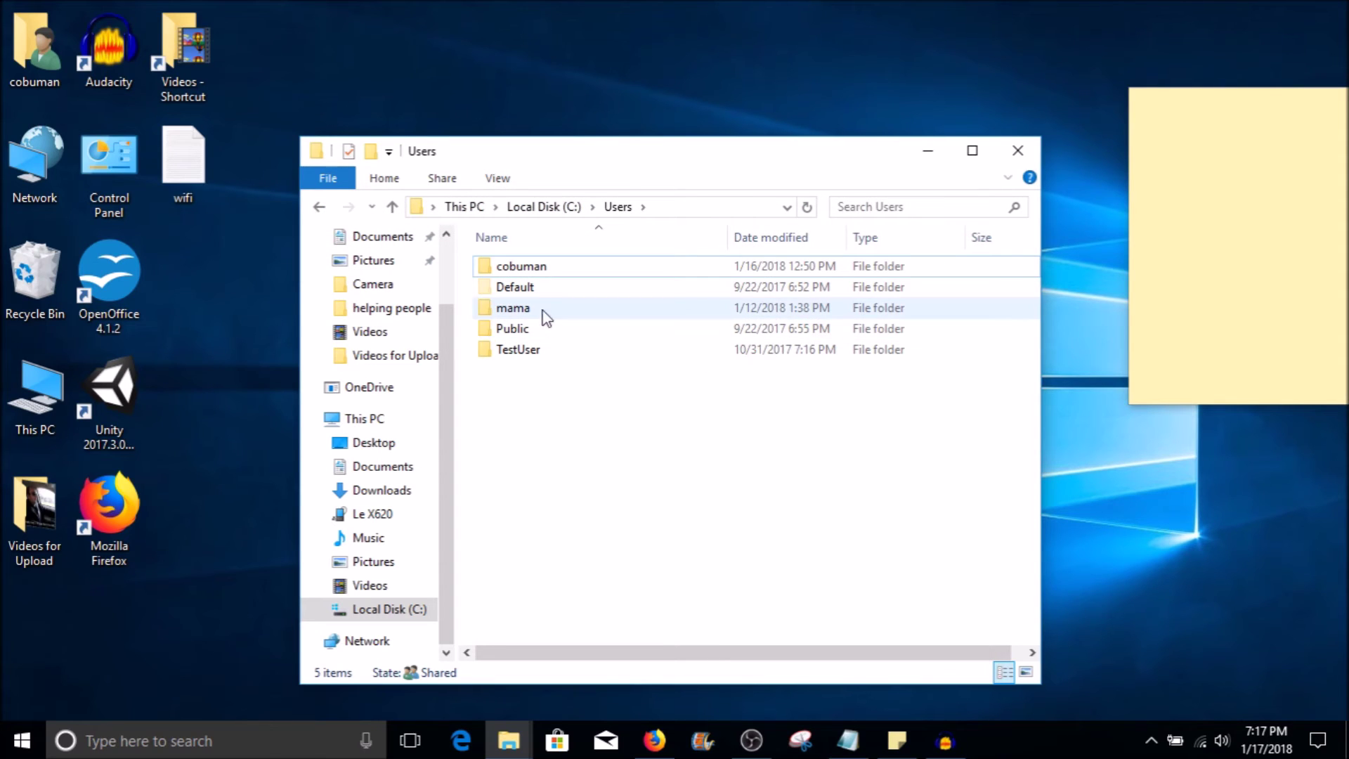
click(524, 292)
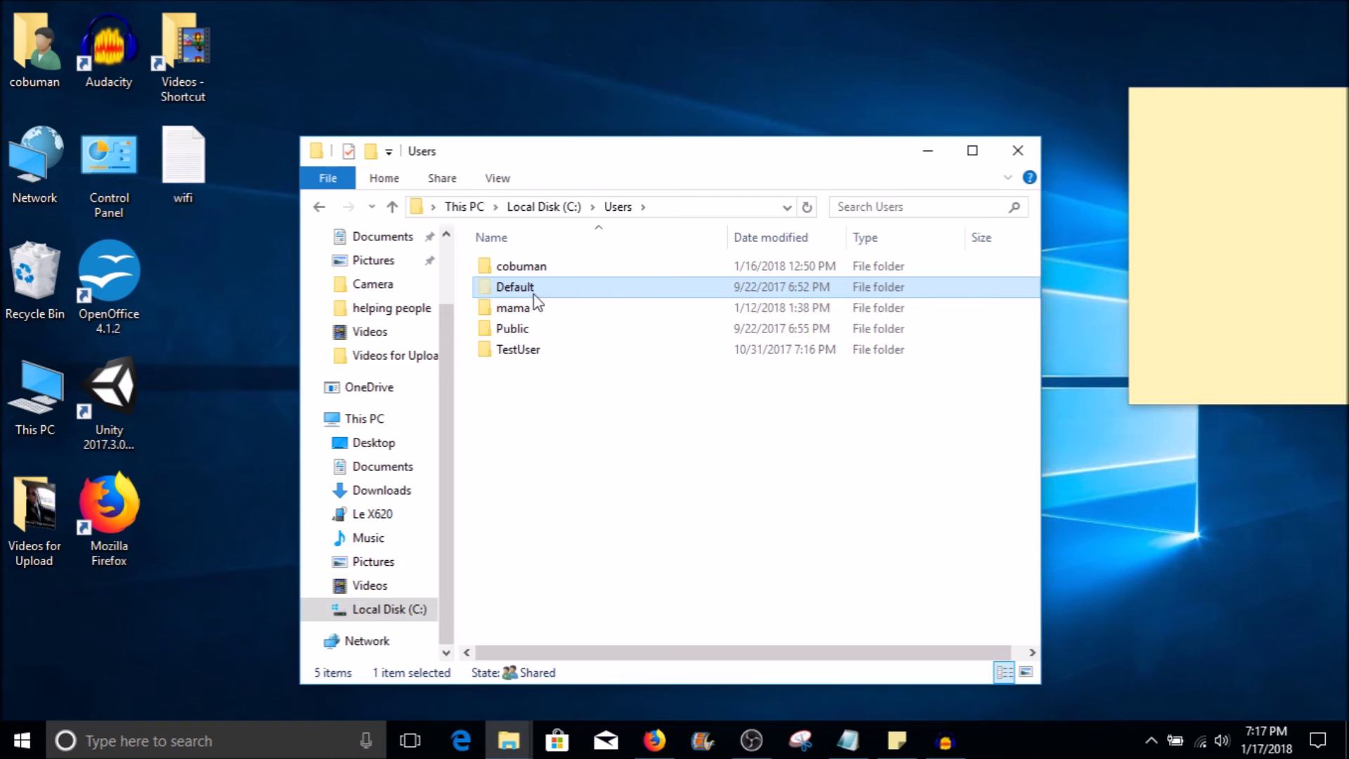
click(528, 352)
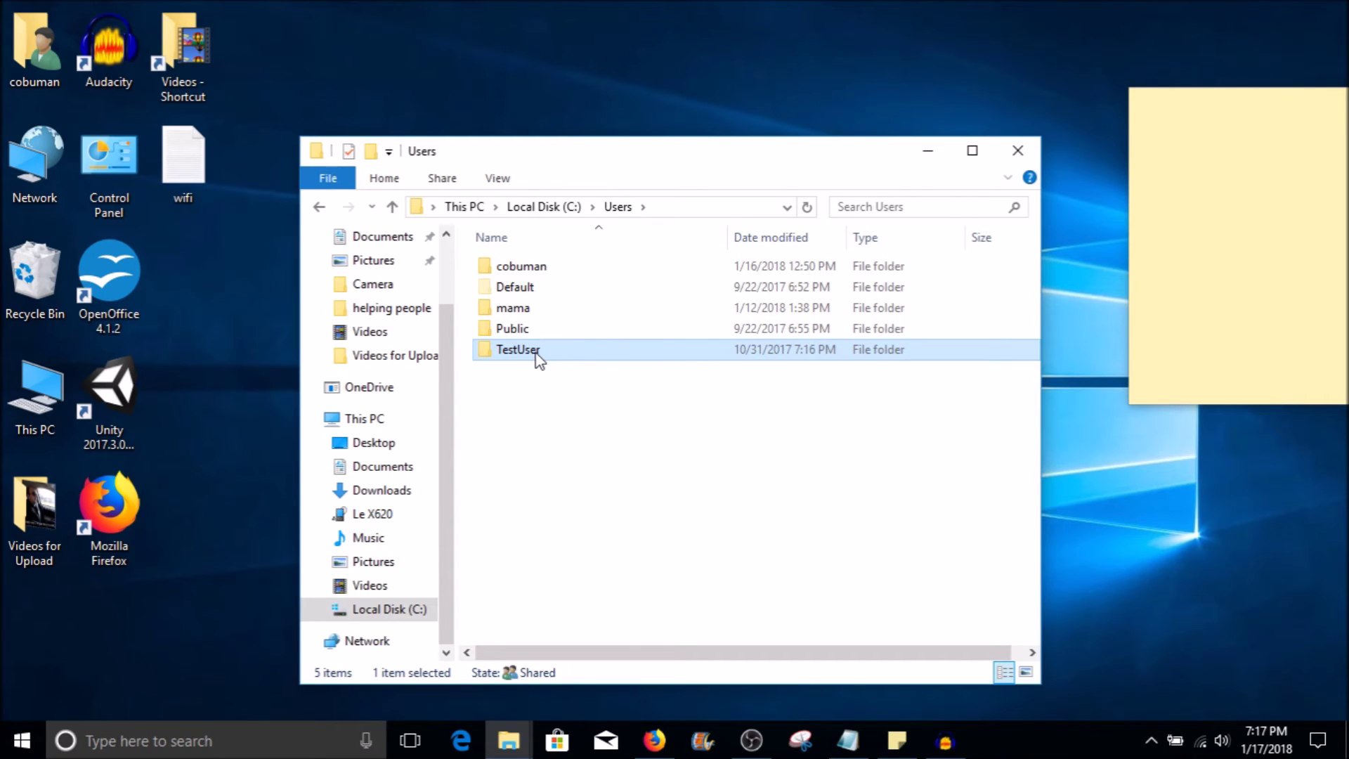
Step: Delete New Text Document from TestUser's Desktop folder
double_click(534, 356)
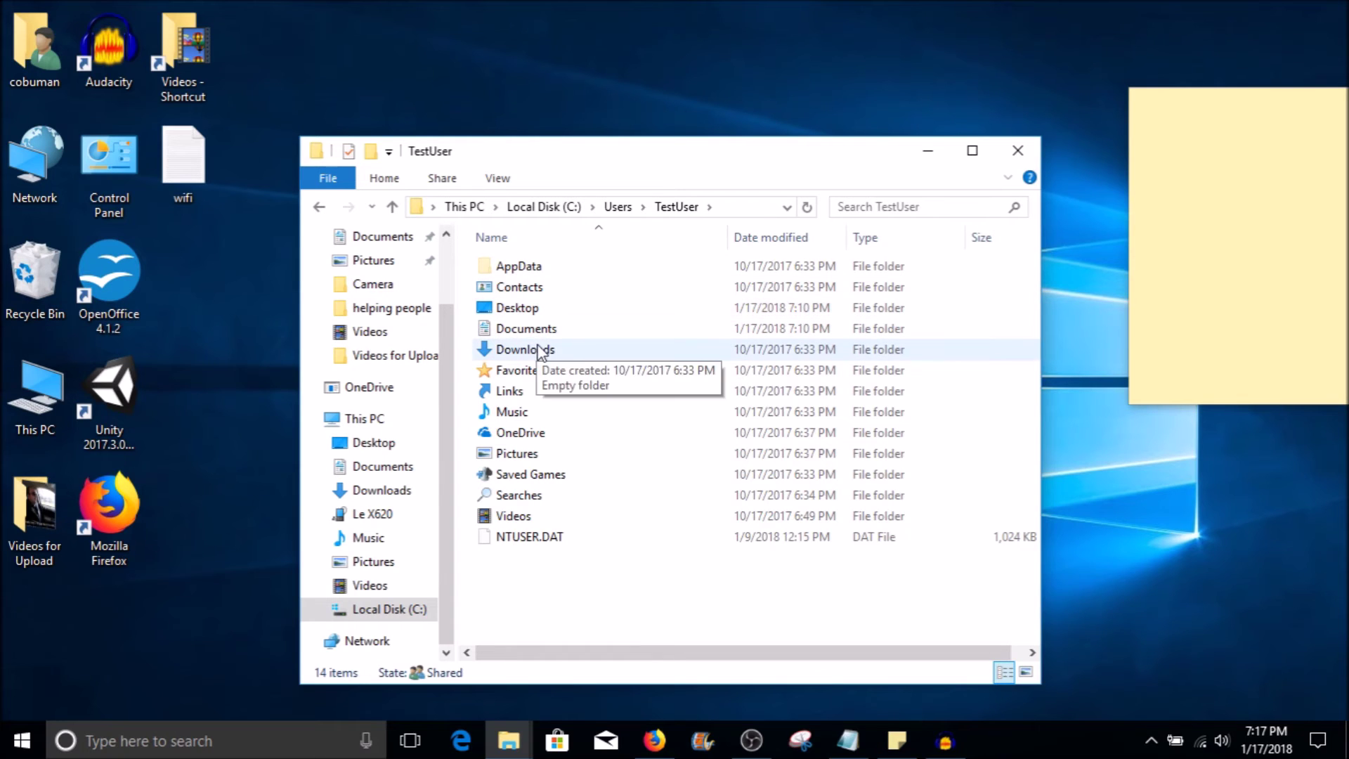
double_click(518, 308)
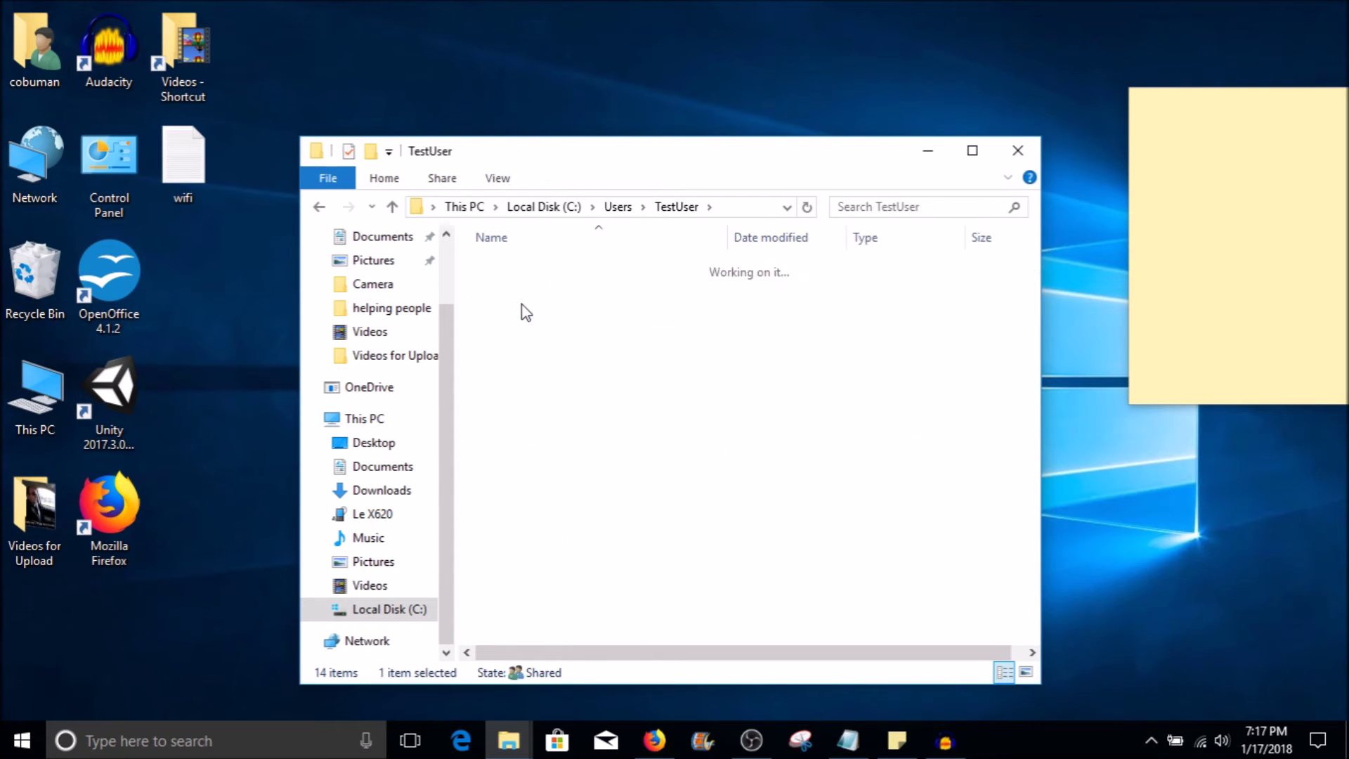
click(521, 272)
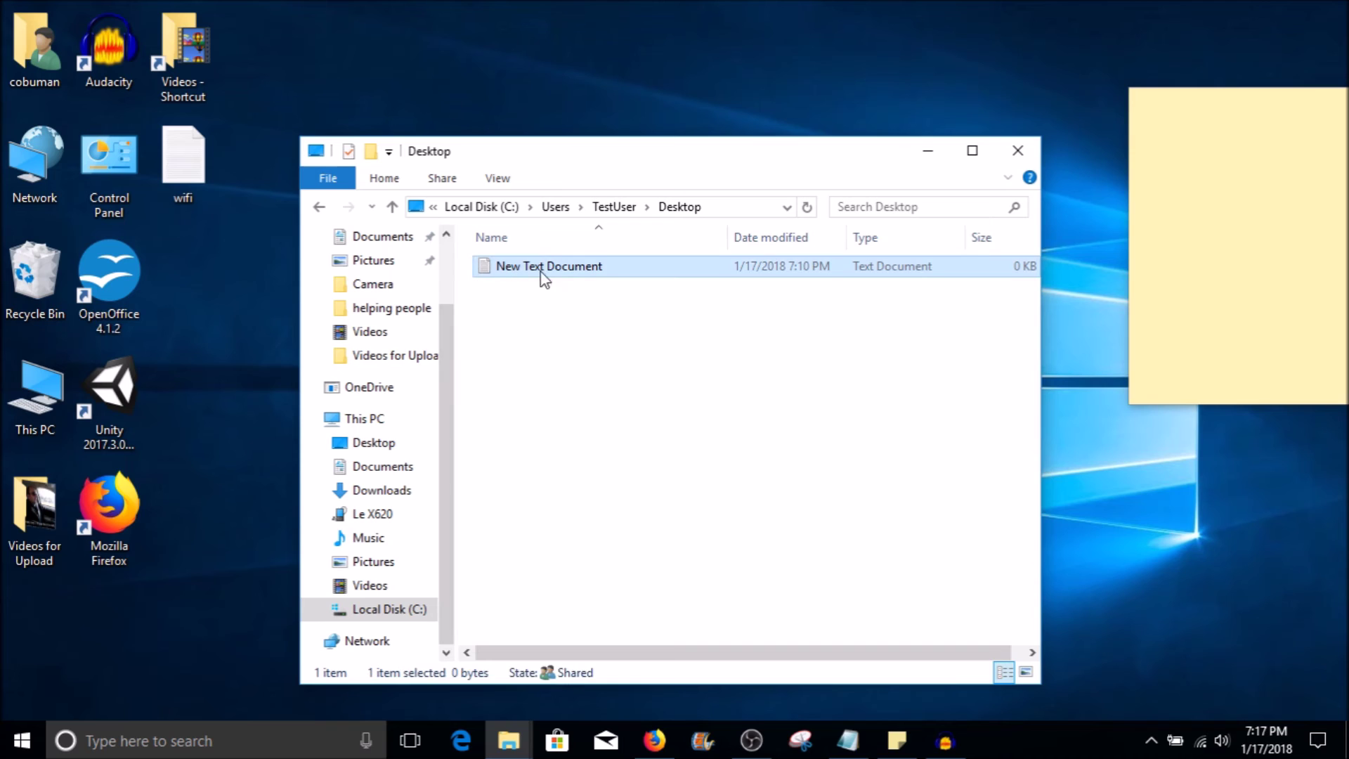
right_click(566, 275)
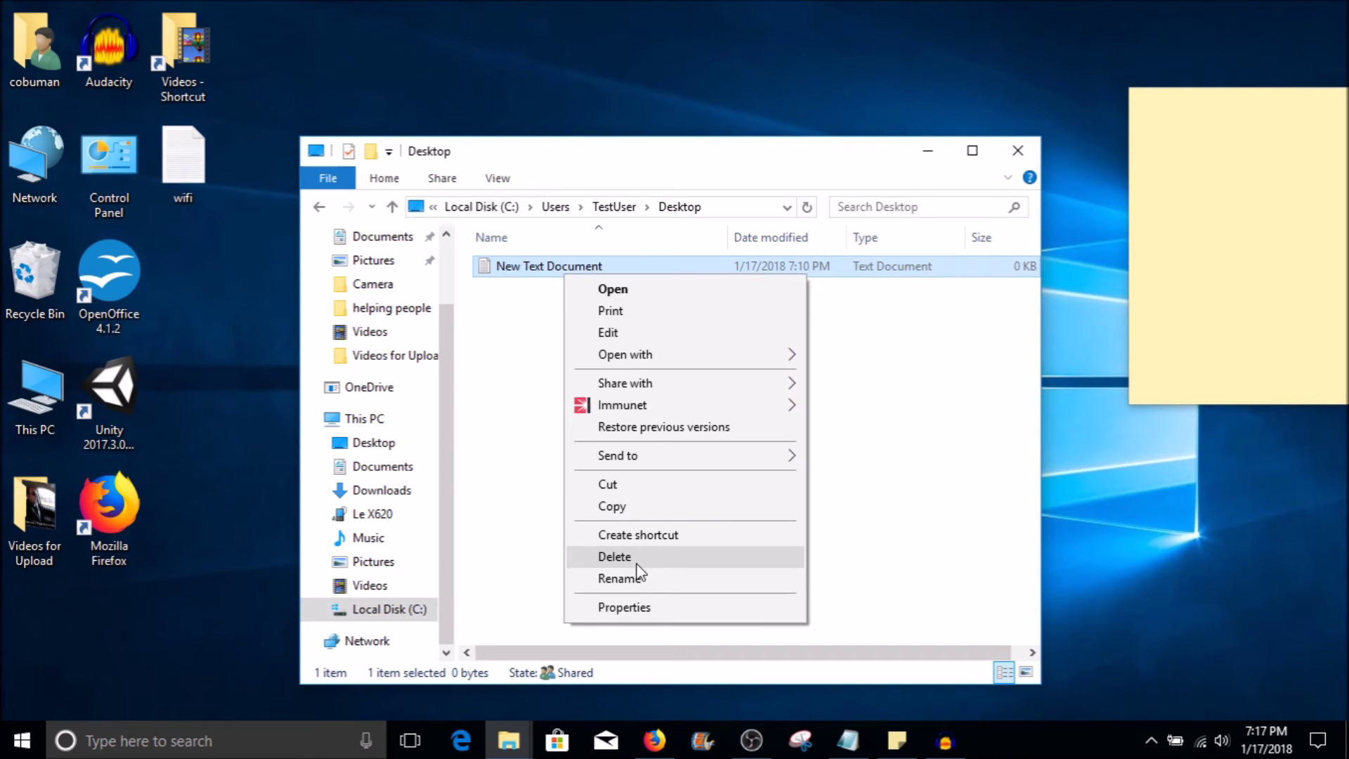
click(619, 555)
Step: Delete New Text Document from TestUser's Documents folder and return to Users
click(615, 208)
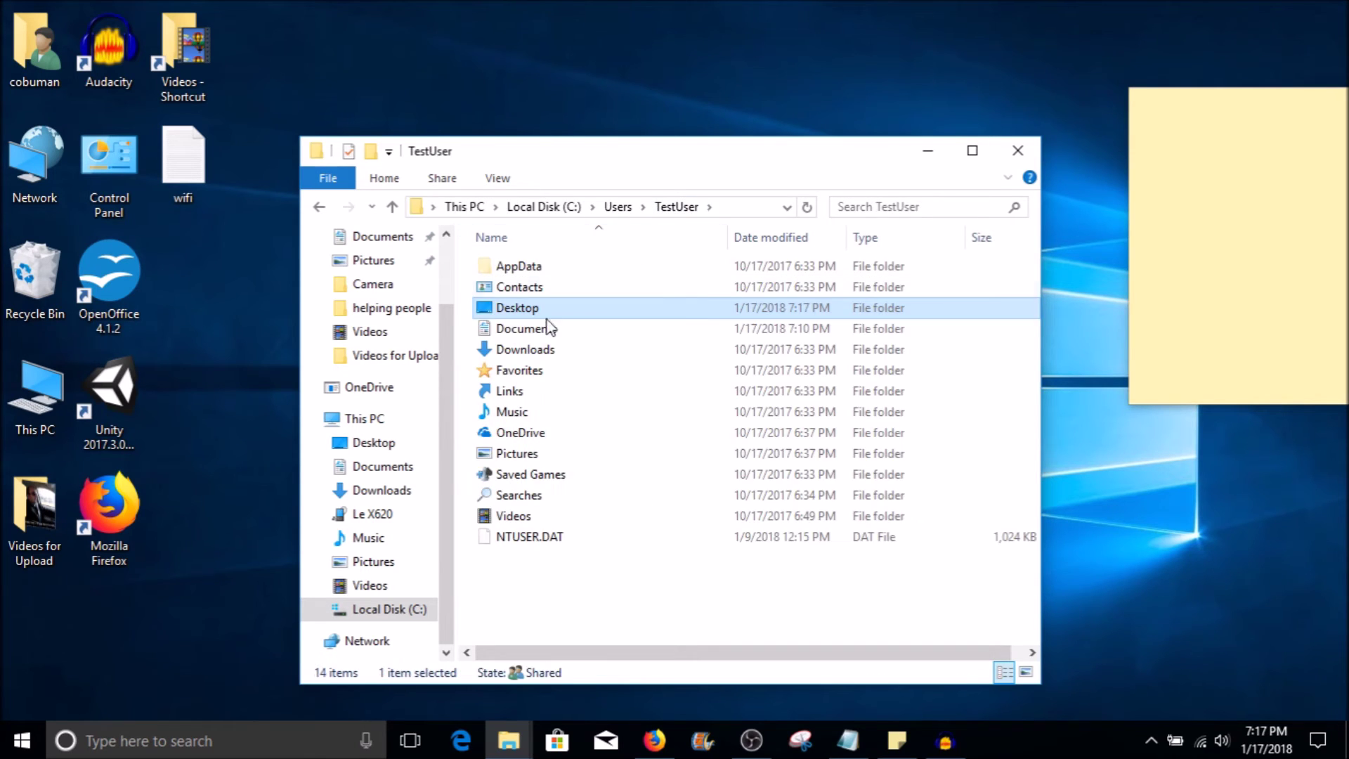
double_click(534, 330)
right_click(544, 269)
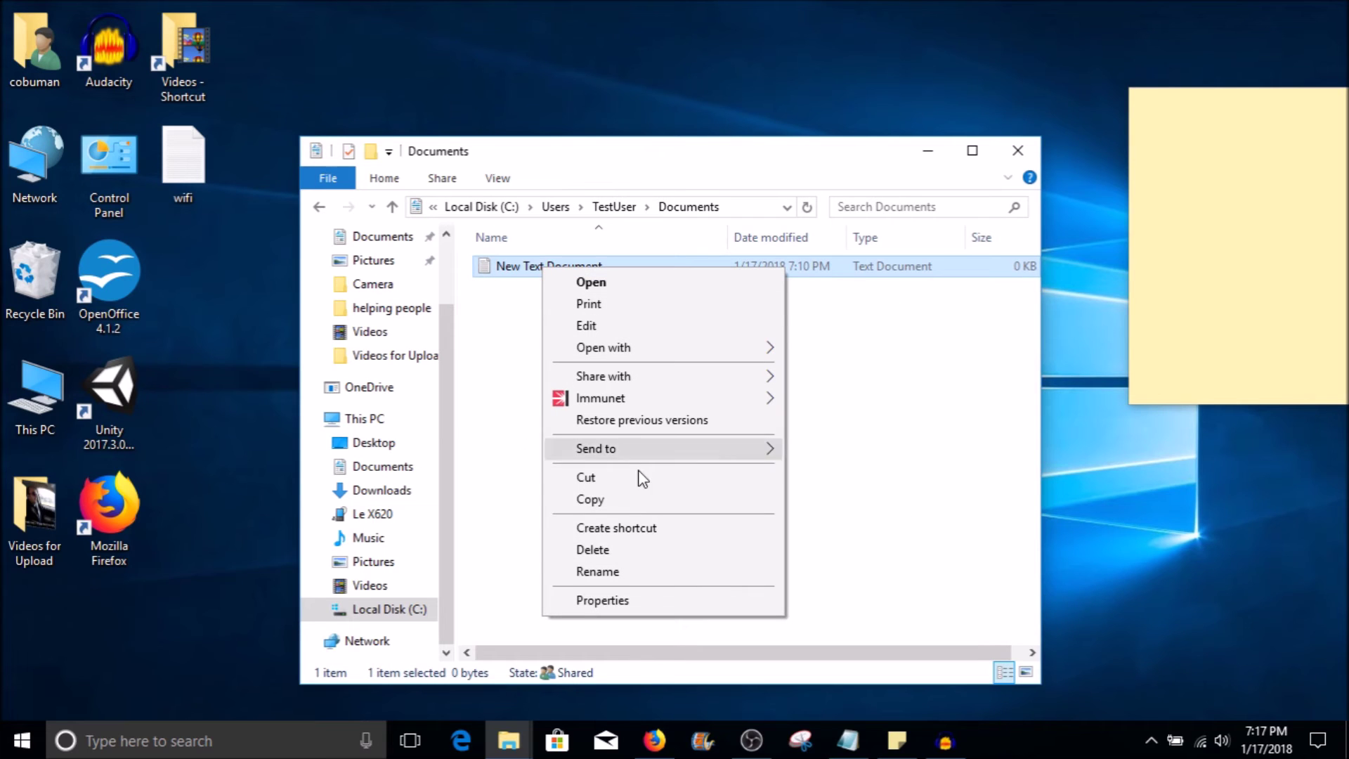
click(616, 545)
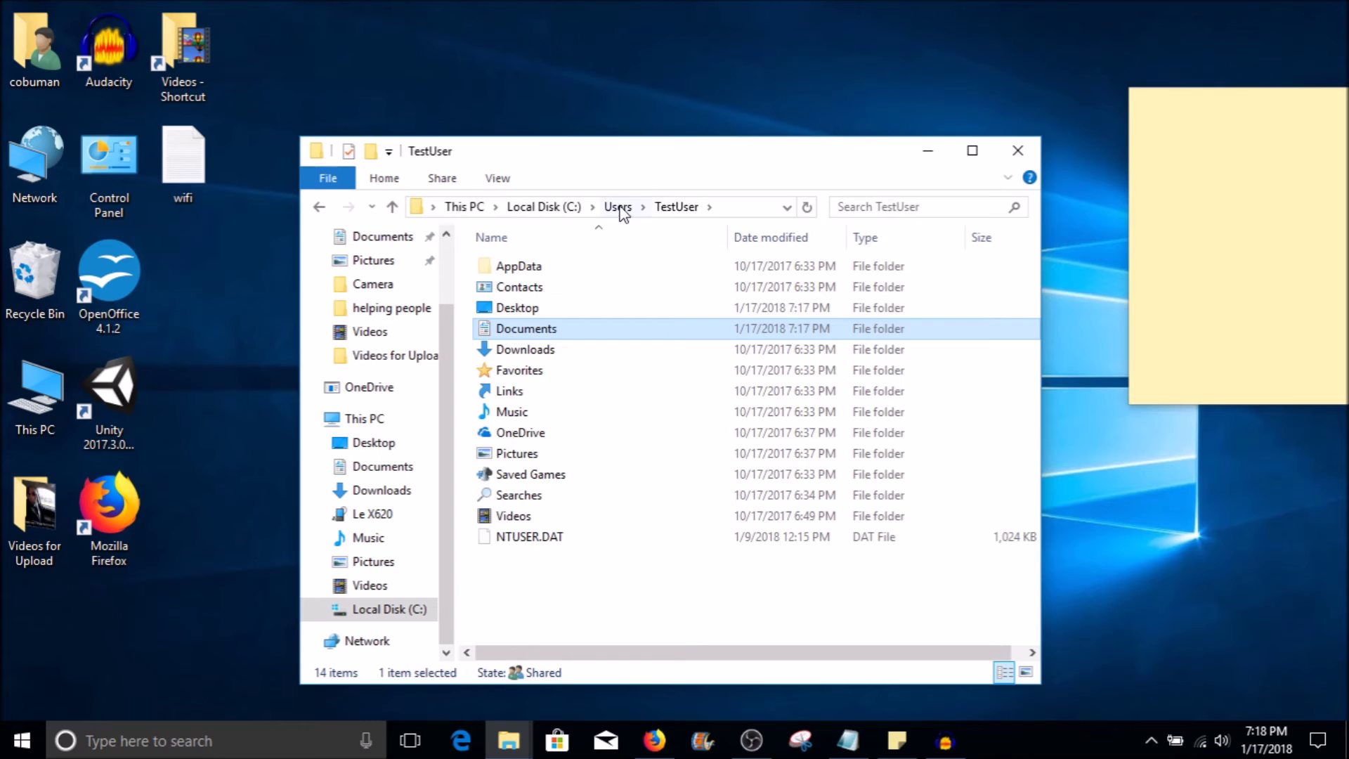
click(618, 207)
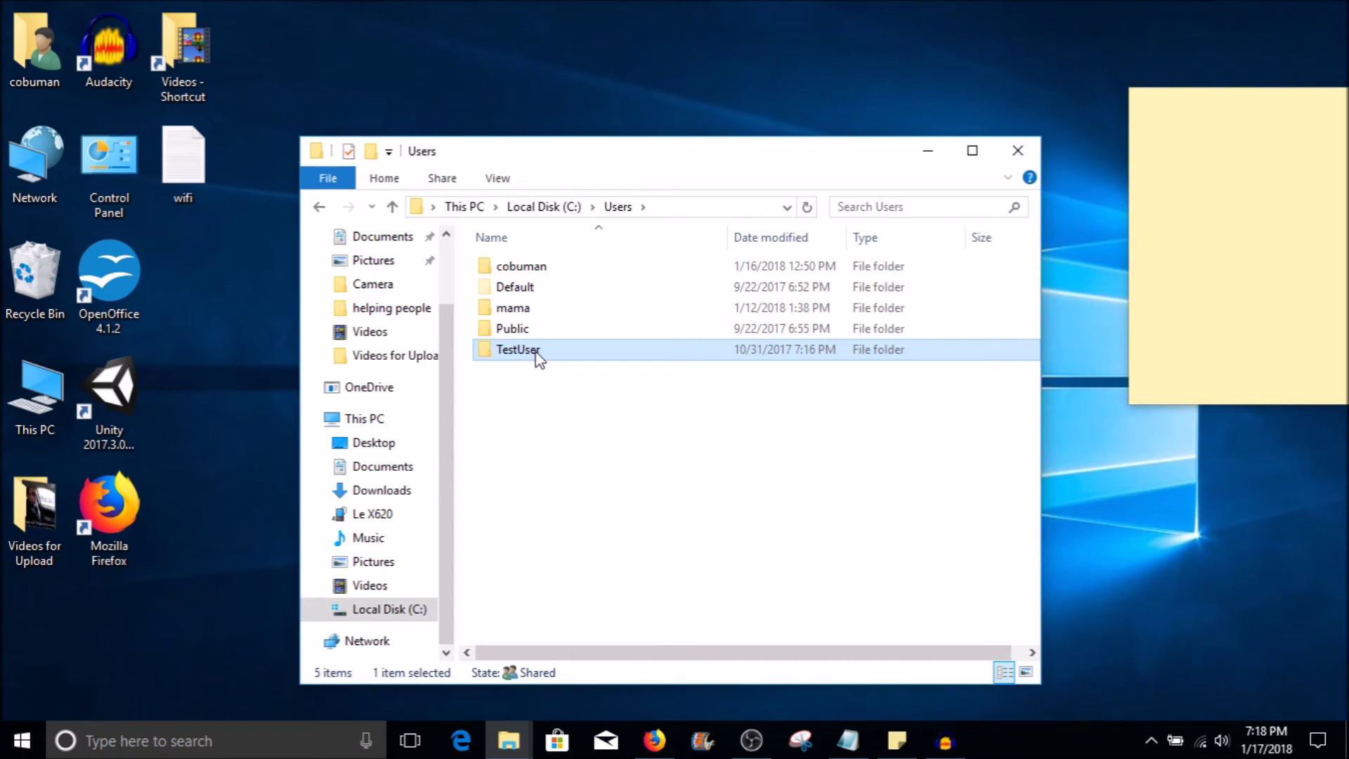
Step: Open the Default profile's Desktop folder under C:\Users
double_click(538, 358)
click(624, 211)
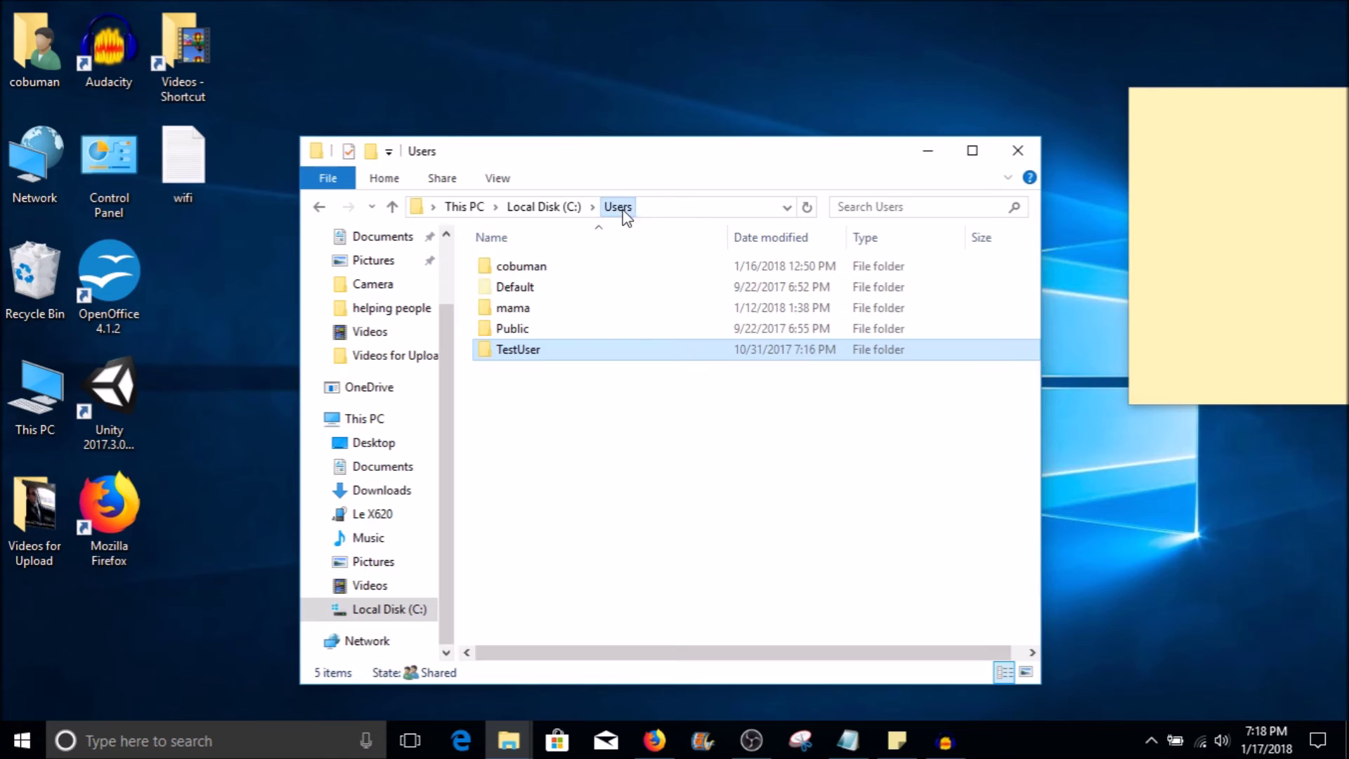
double_click(528, 289)
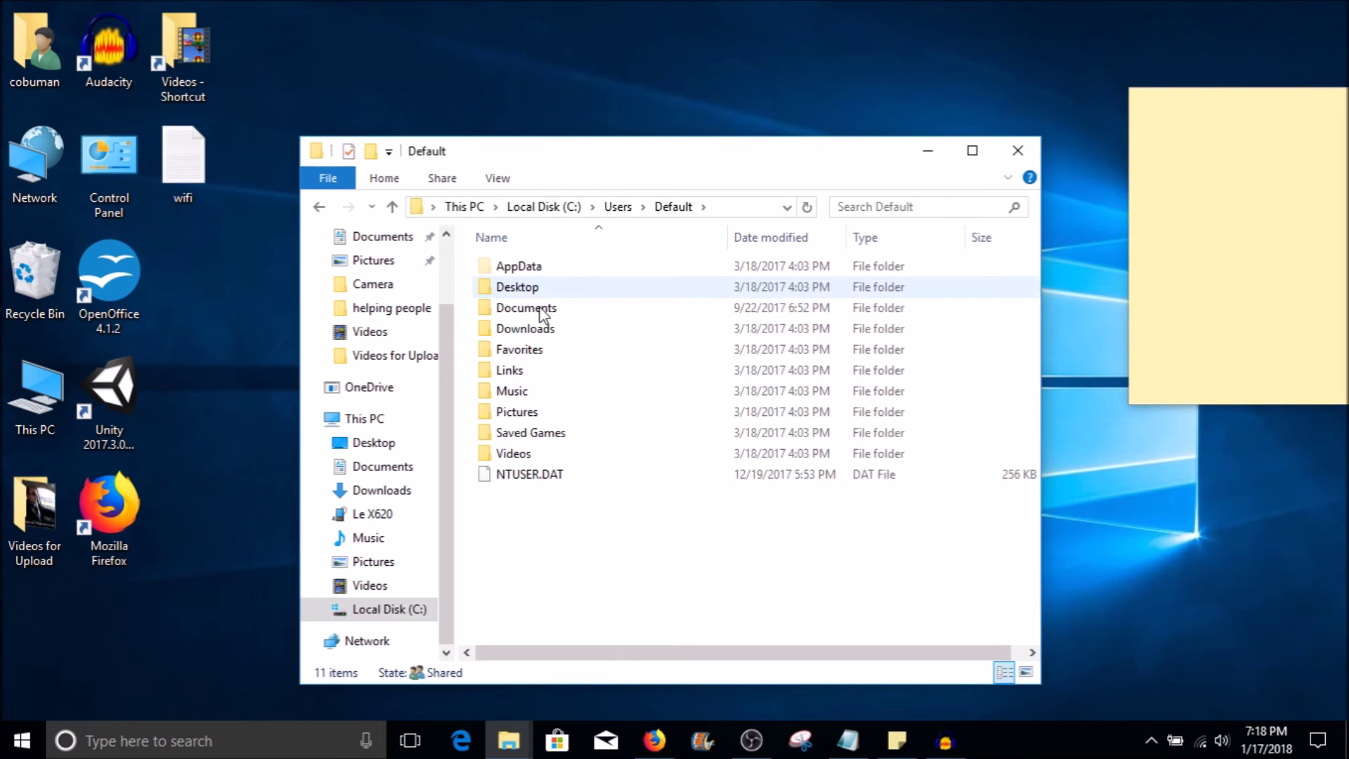
double_click(534, 291)
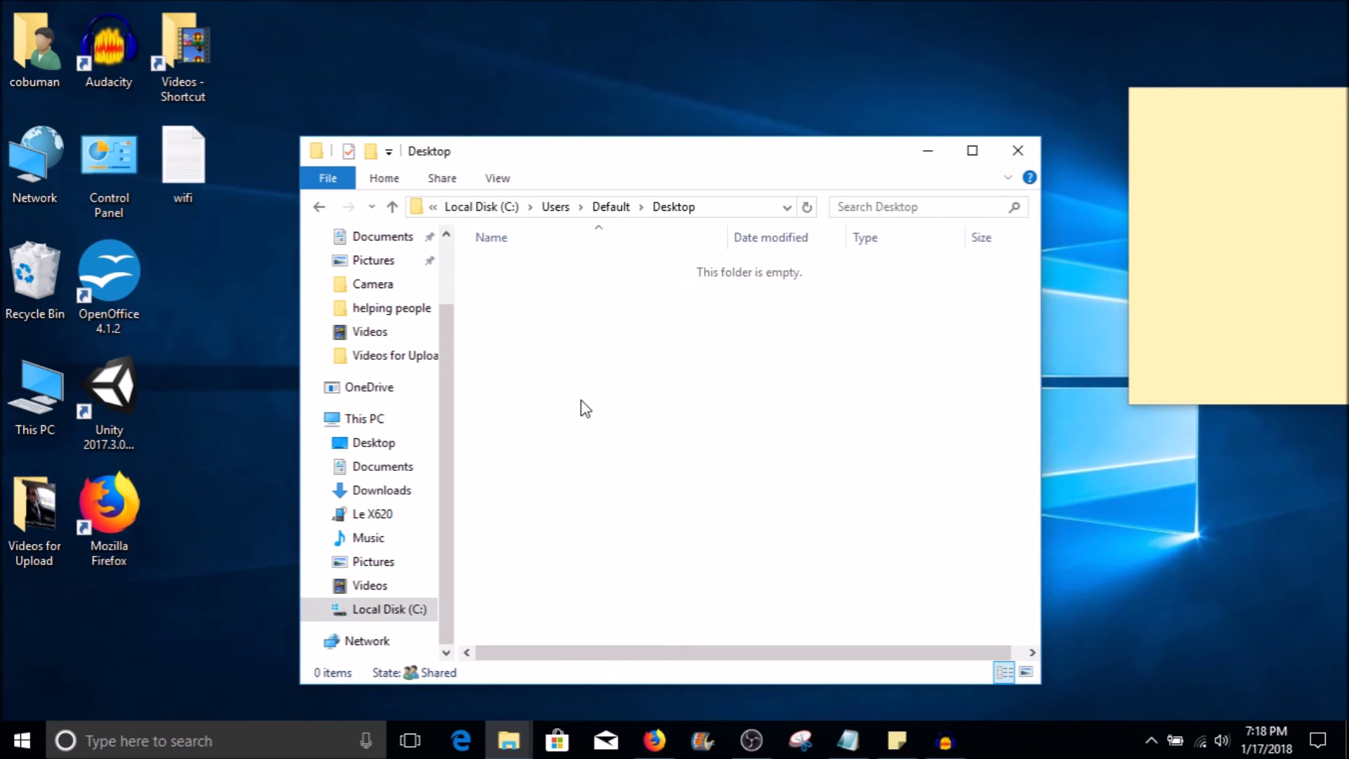
Step: Create a folder named 'New folder' there, then go back up to Users
right_click(543, 363)
mouse_move(662, 623)
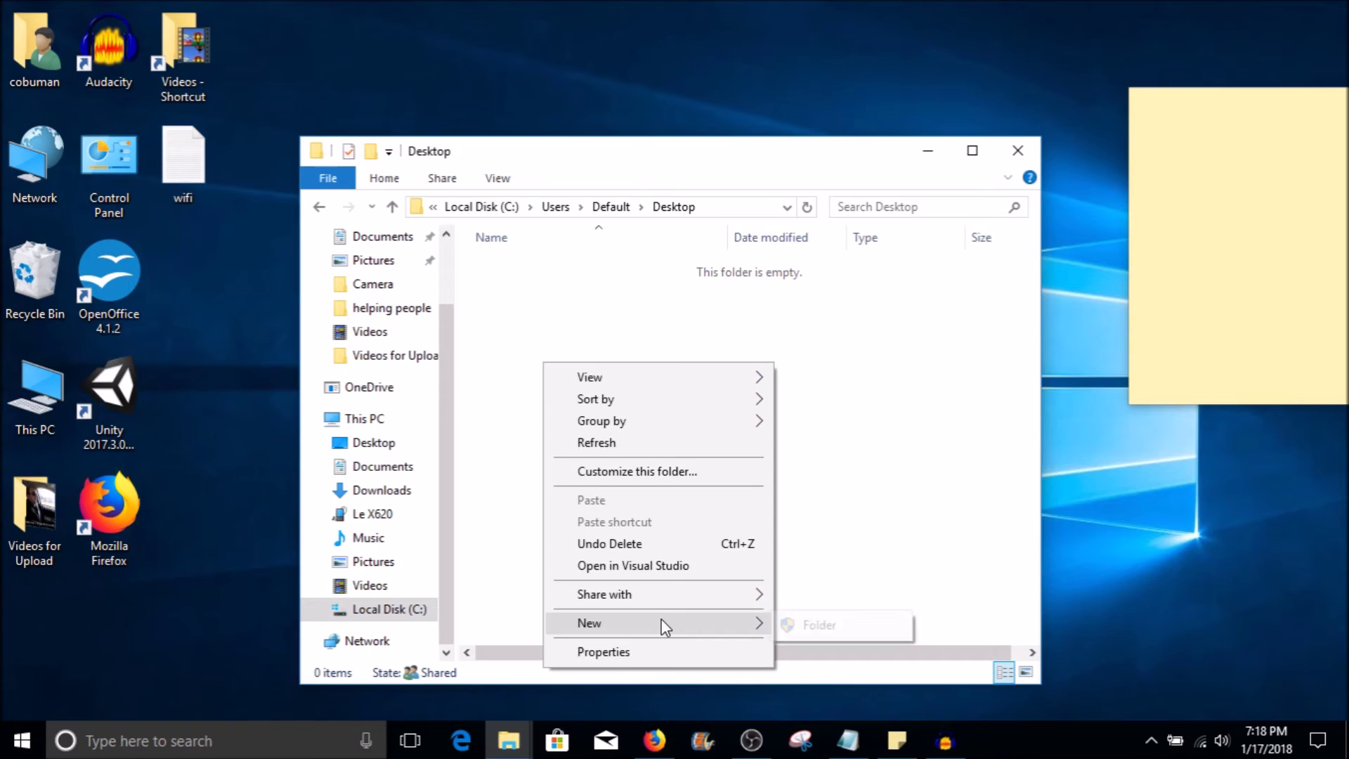
click(789, 628)
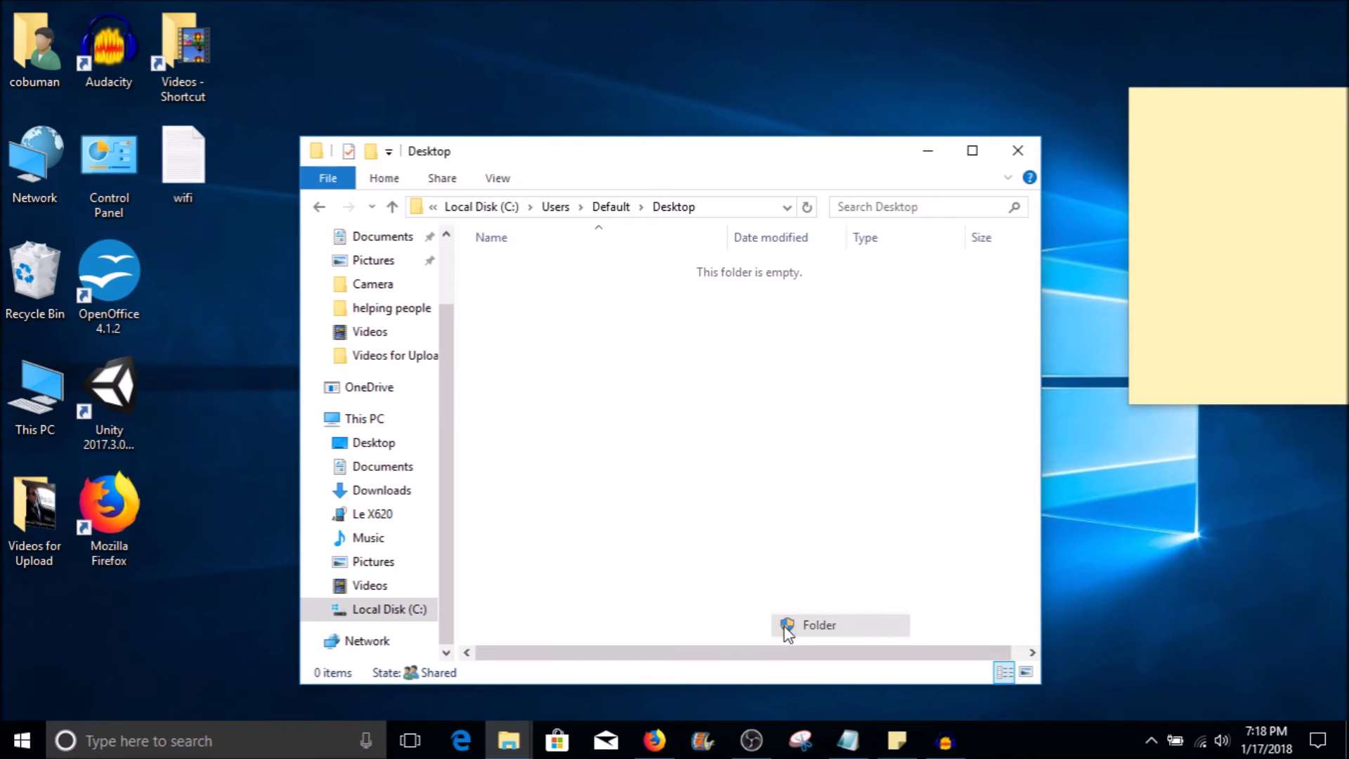
click(534, 414)
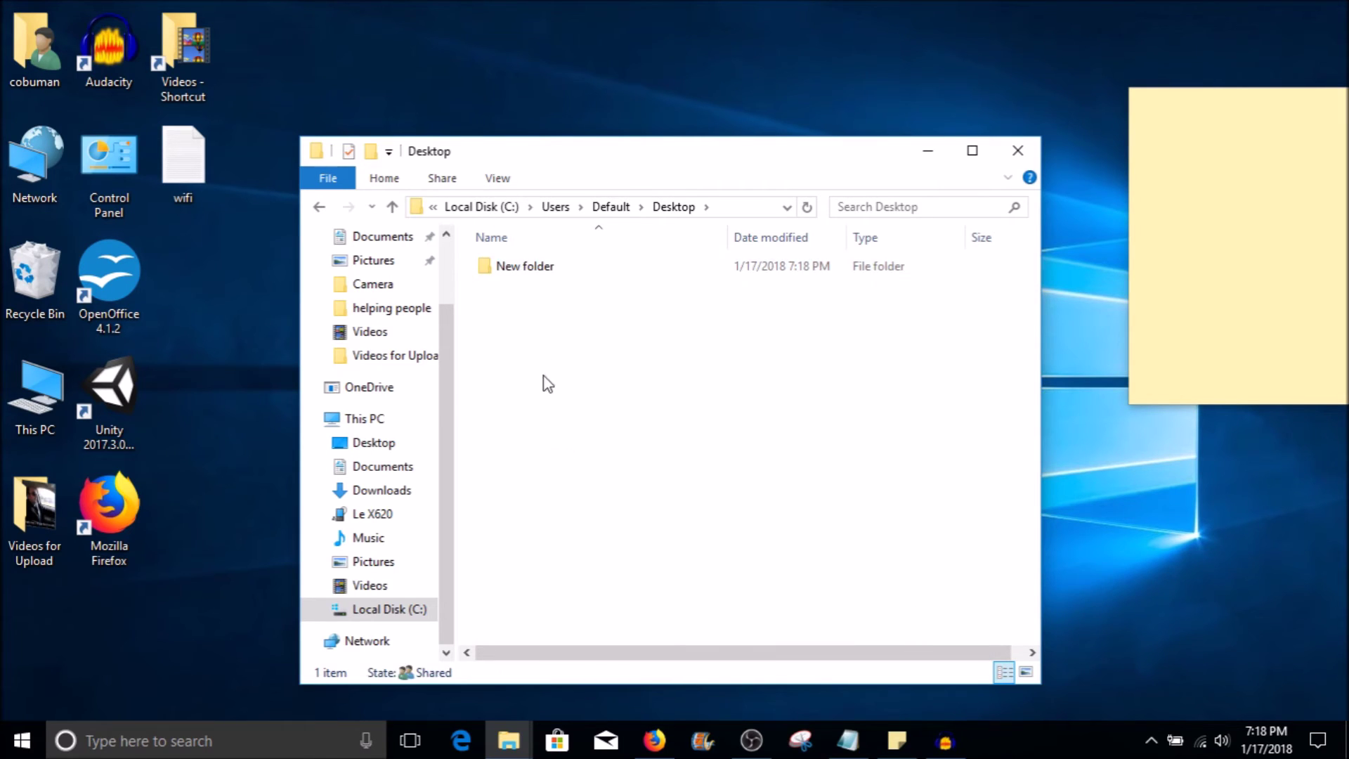
click(606, 208)
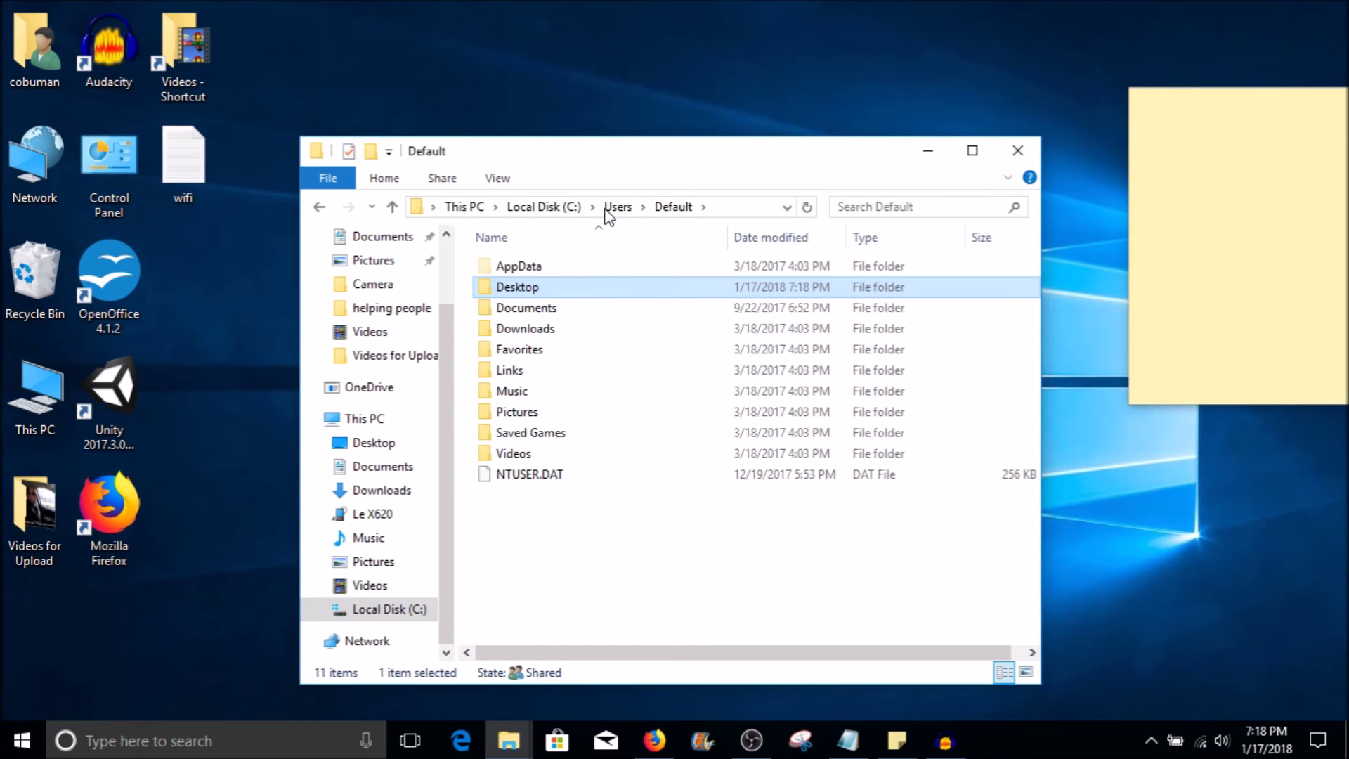
click(616, 206)
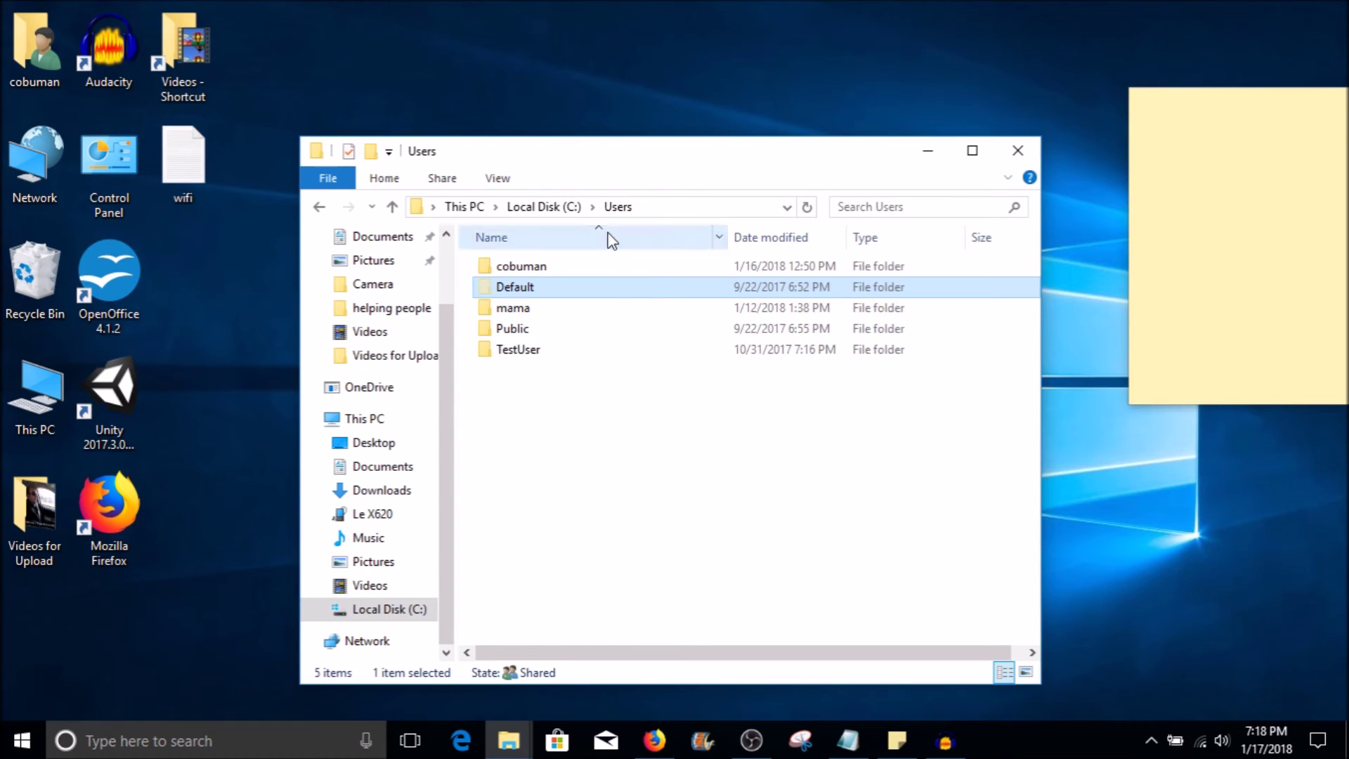
click(527, 352)
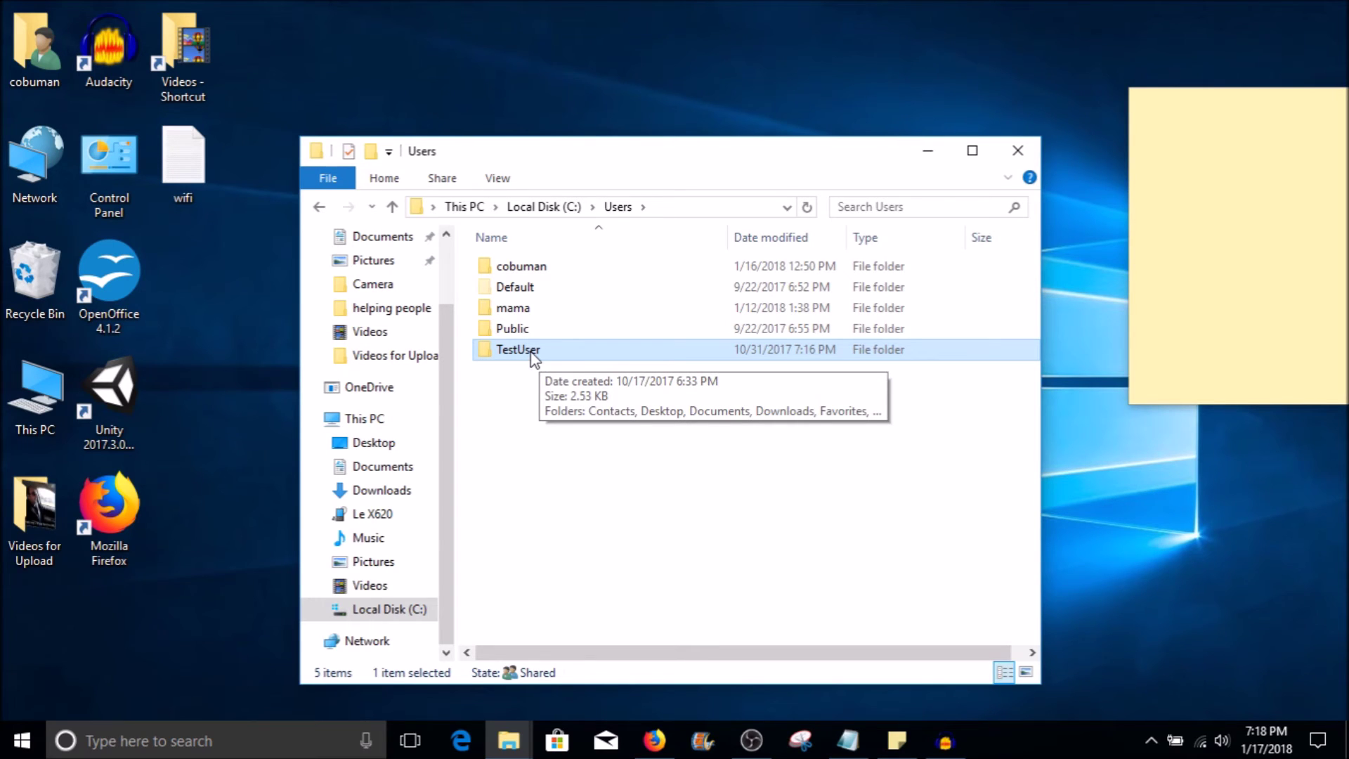
double_click(532, 351)
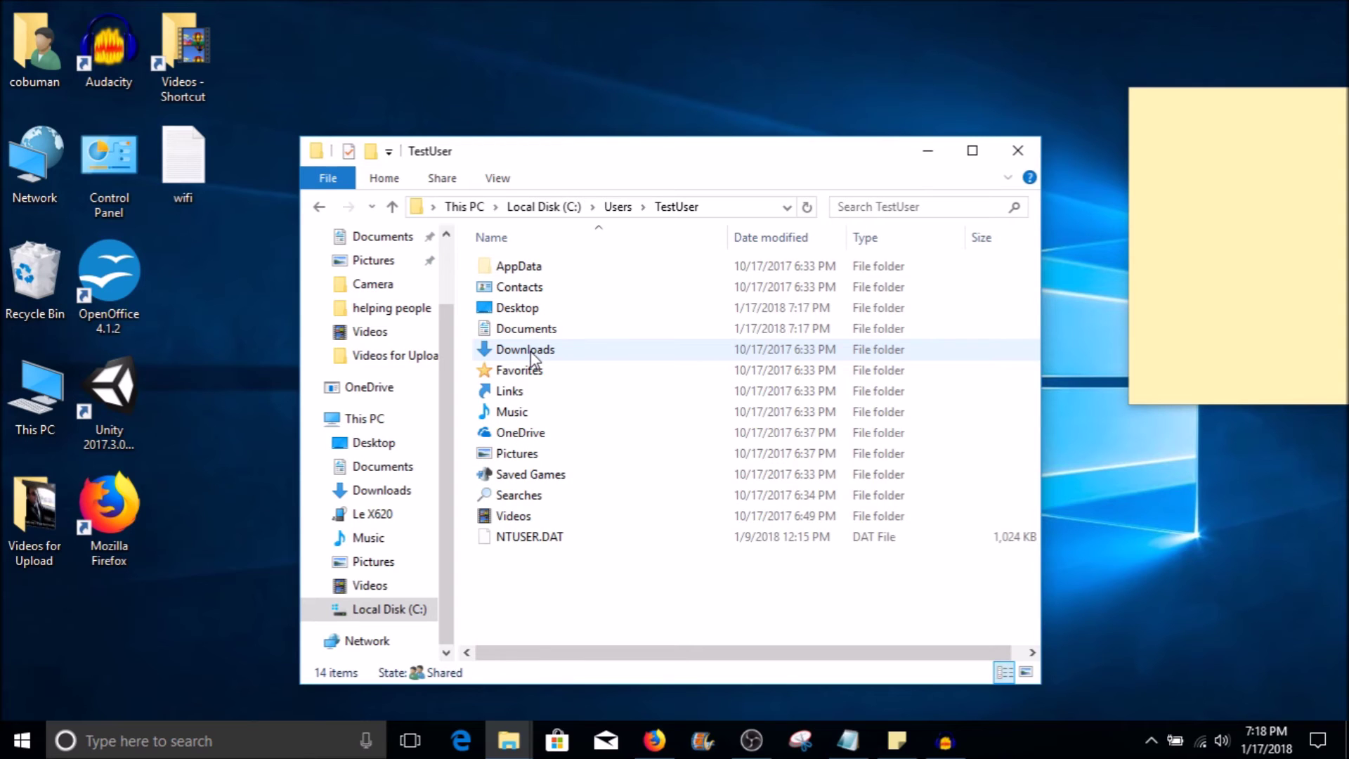
double_click(543, 309)
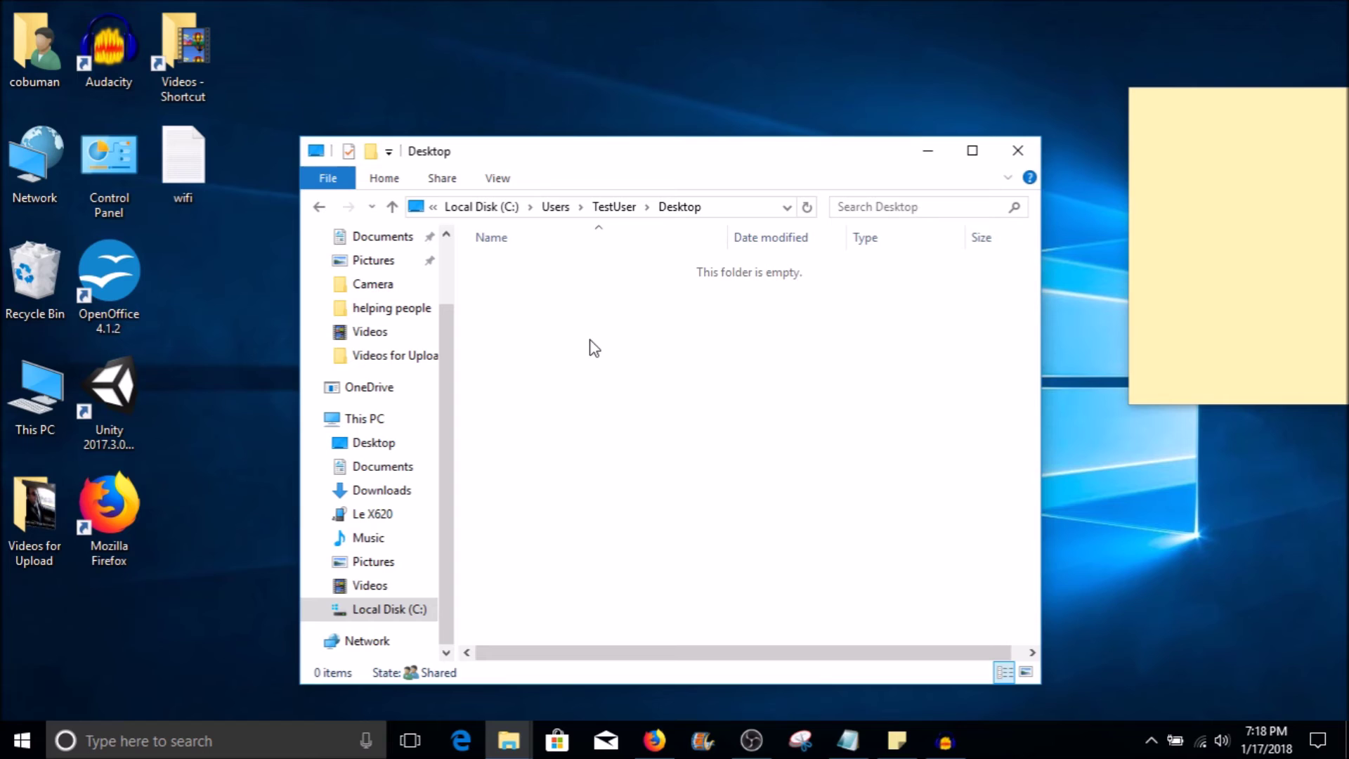
click(555, 206)
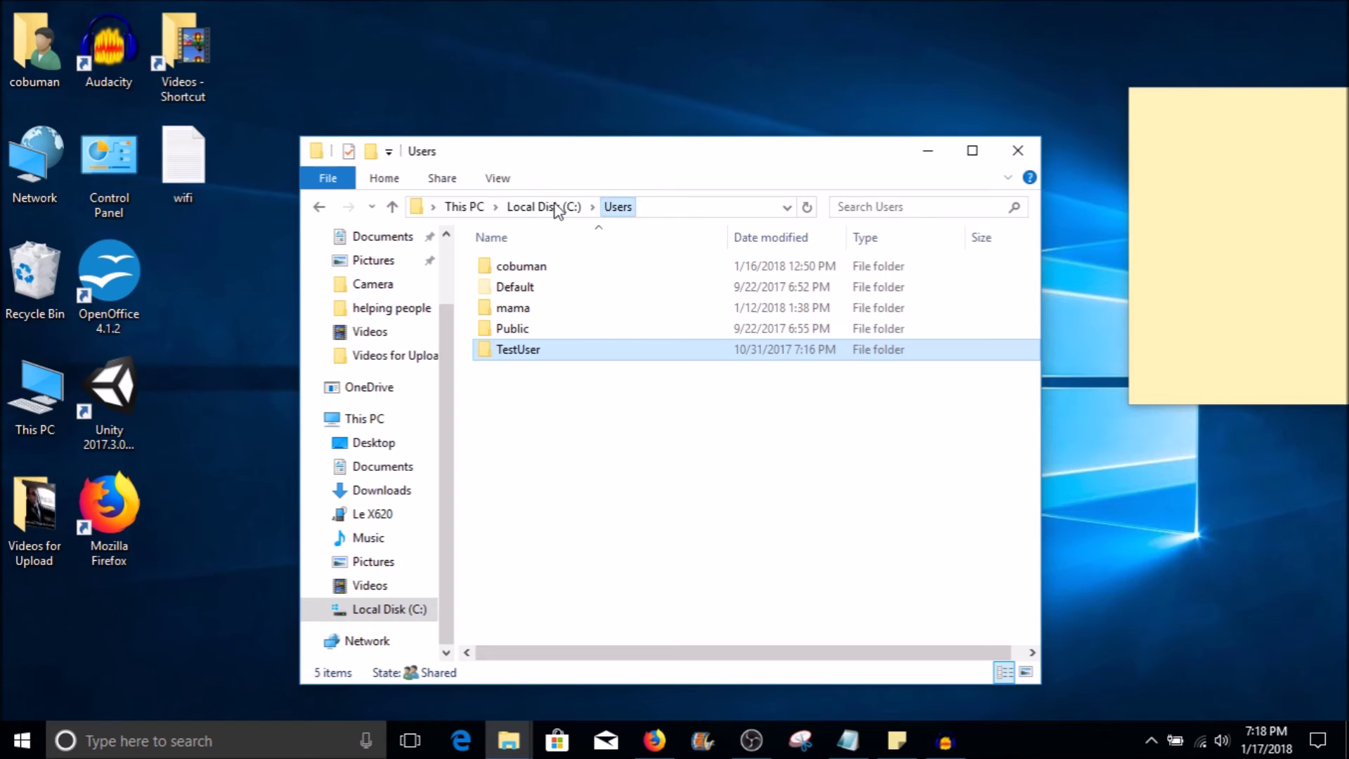
double_click(514, 289)
double_click(521, 290)
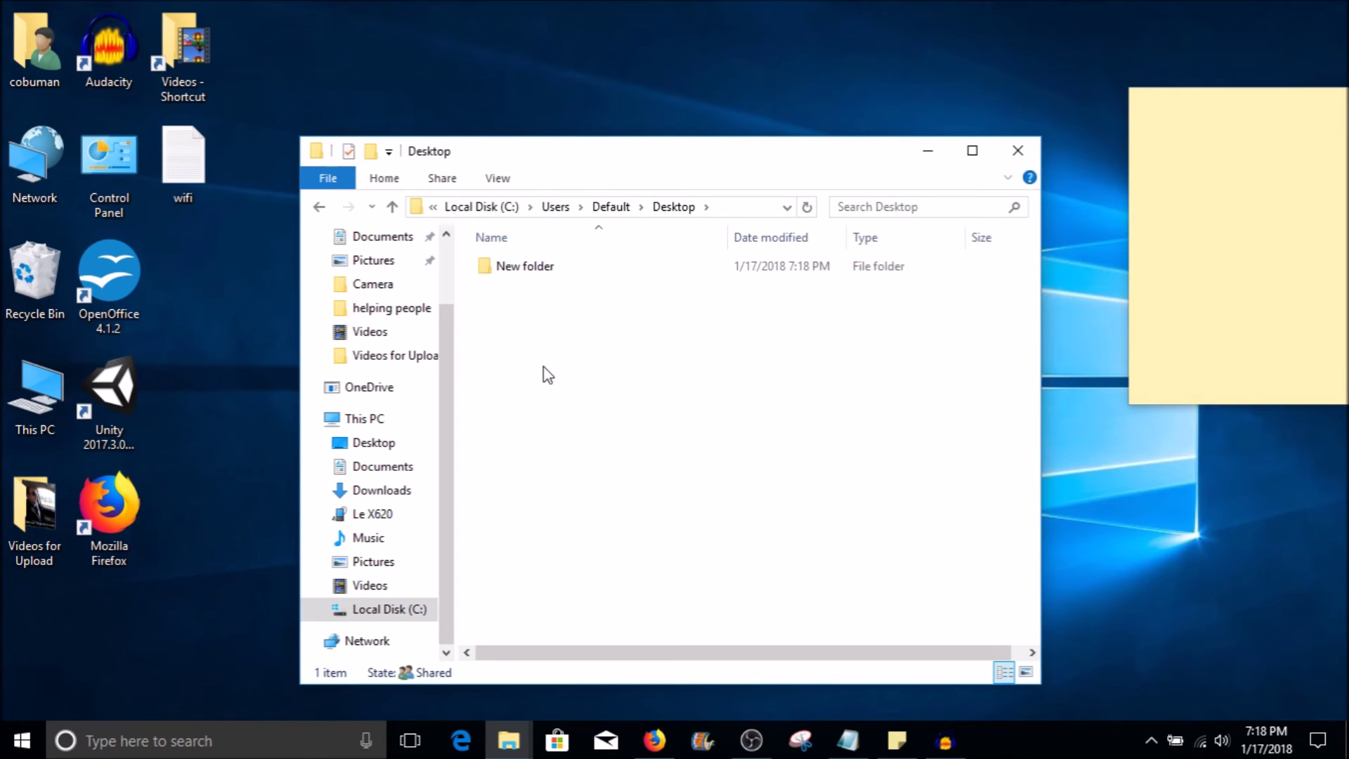
click(555, 207)
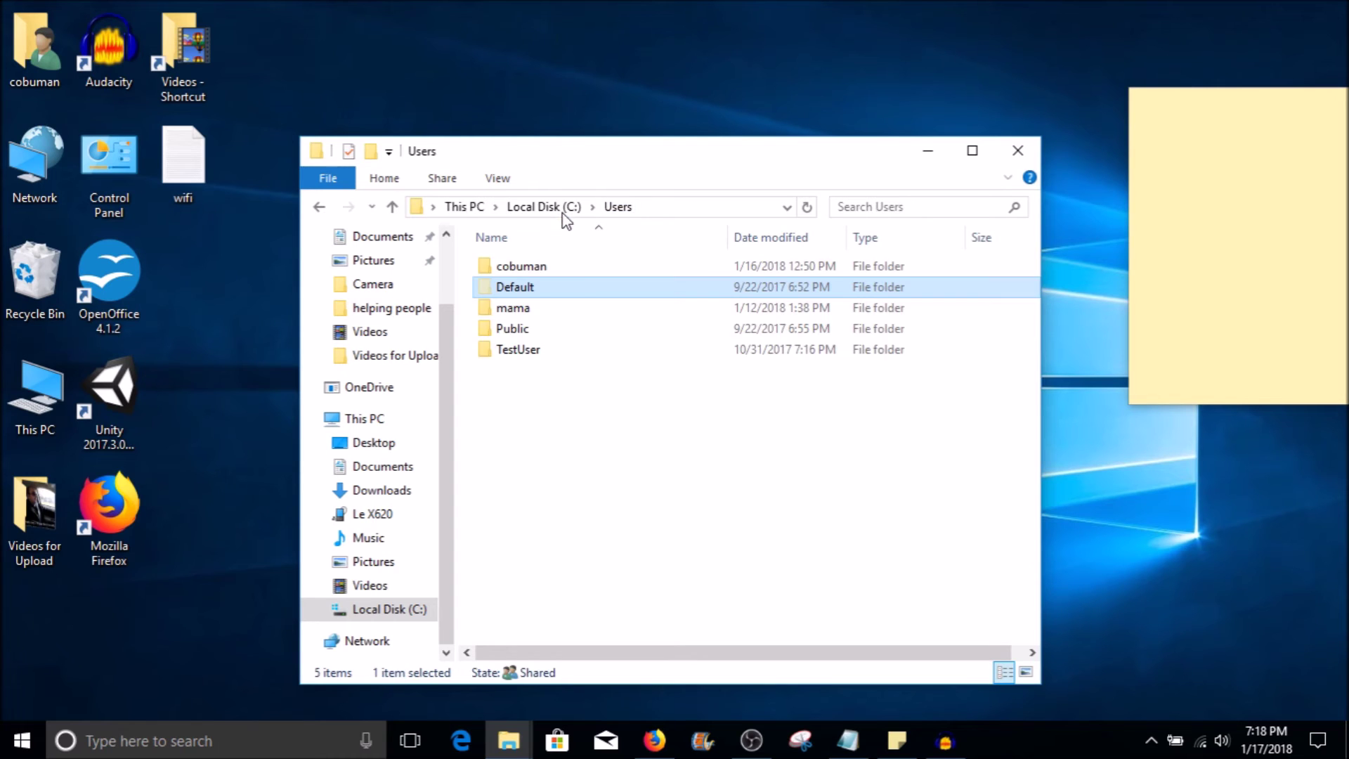
double_click(529, 288)
double_click(529, 288)
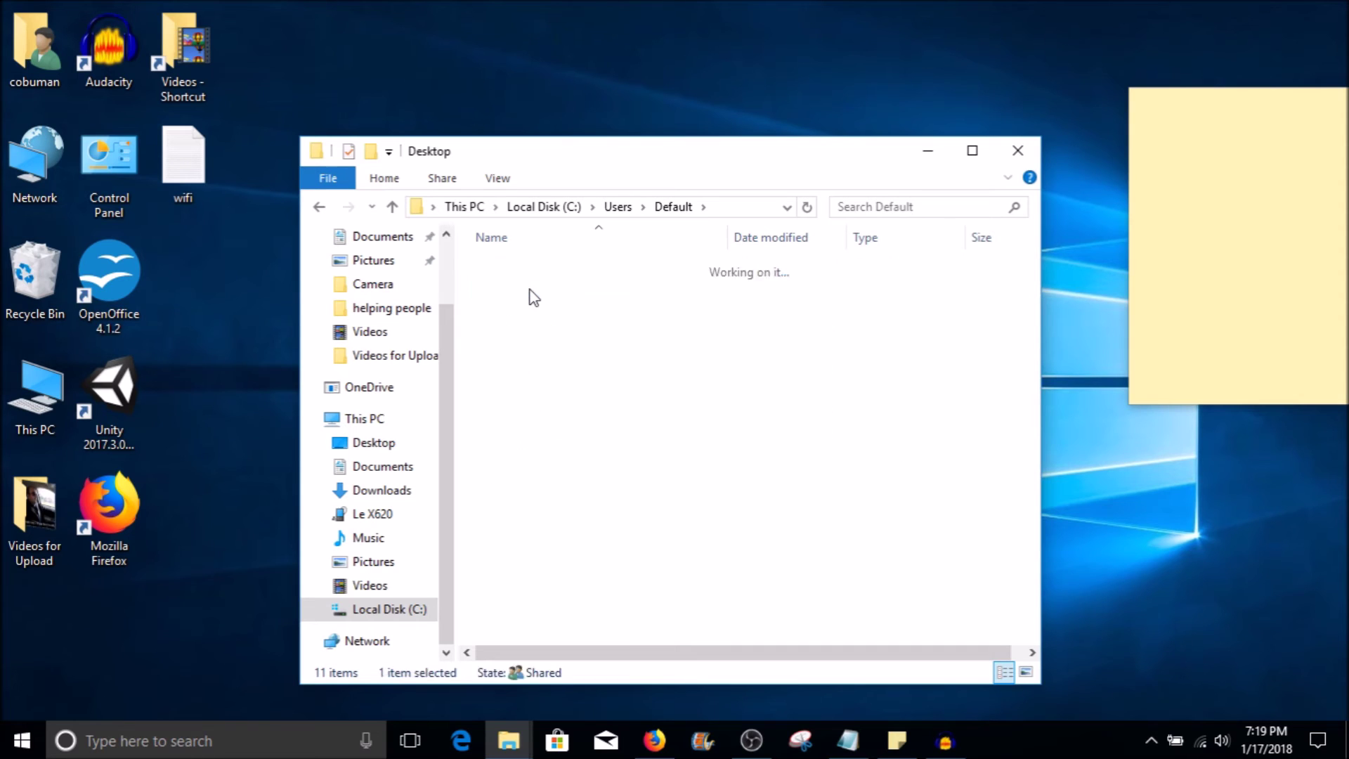
click(539, 276)
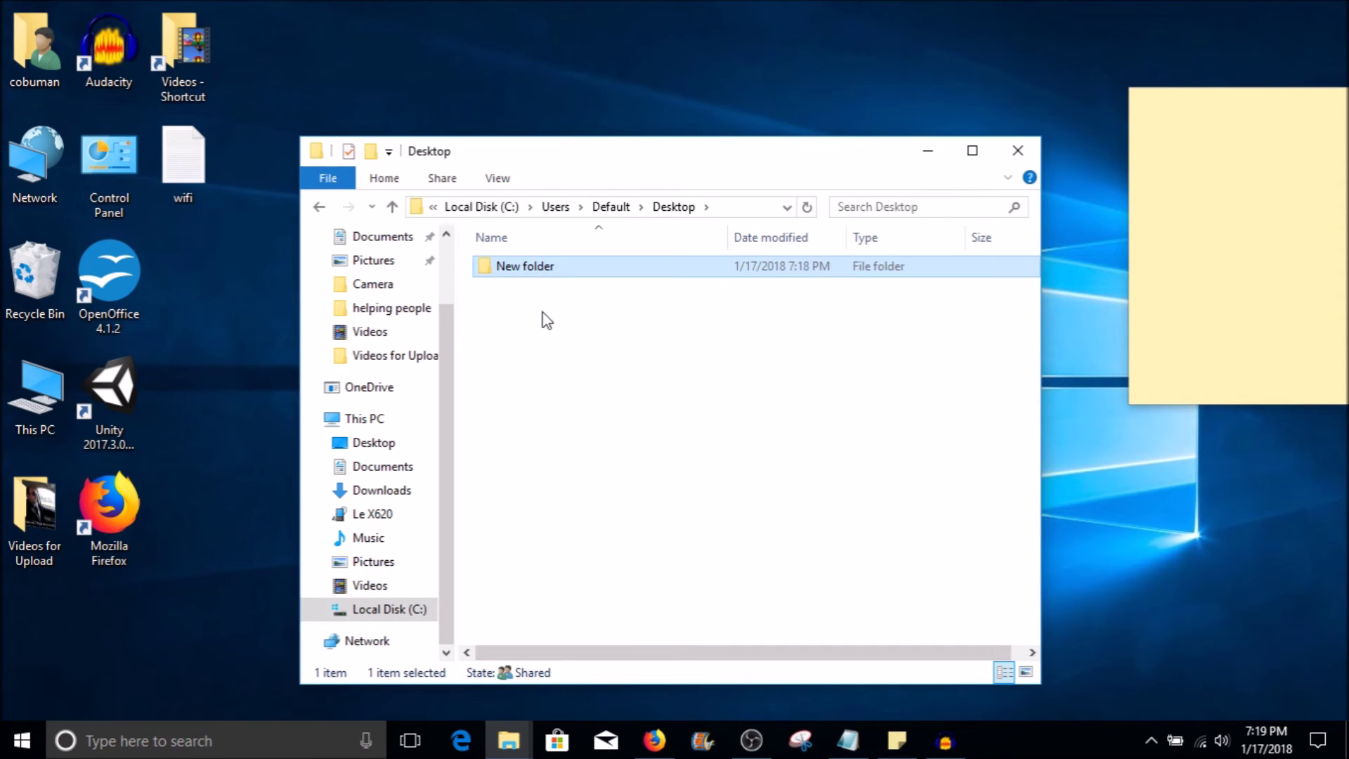
click(555, 206)
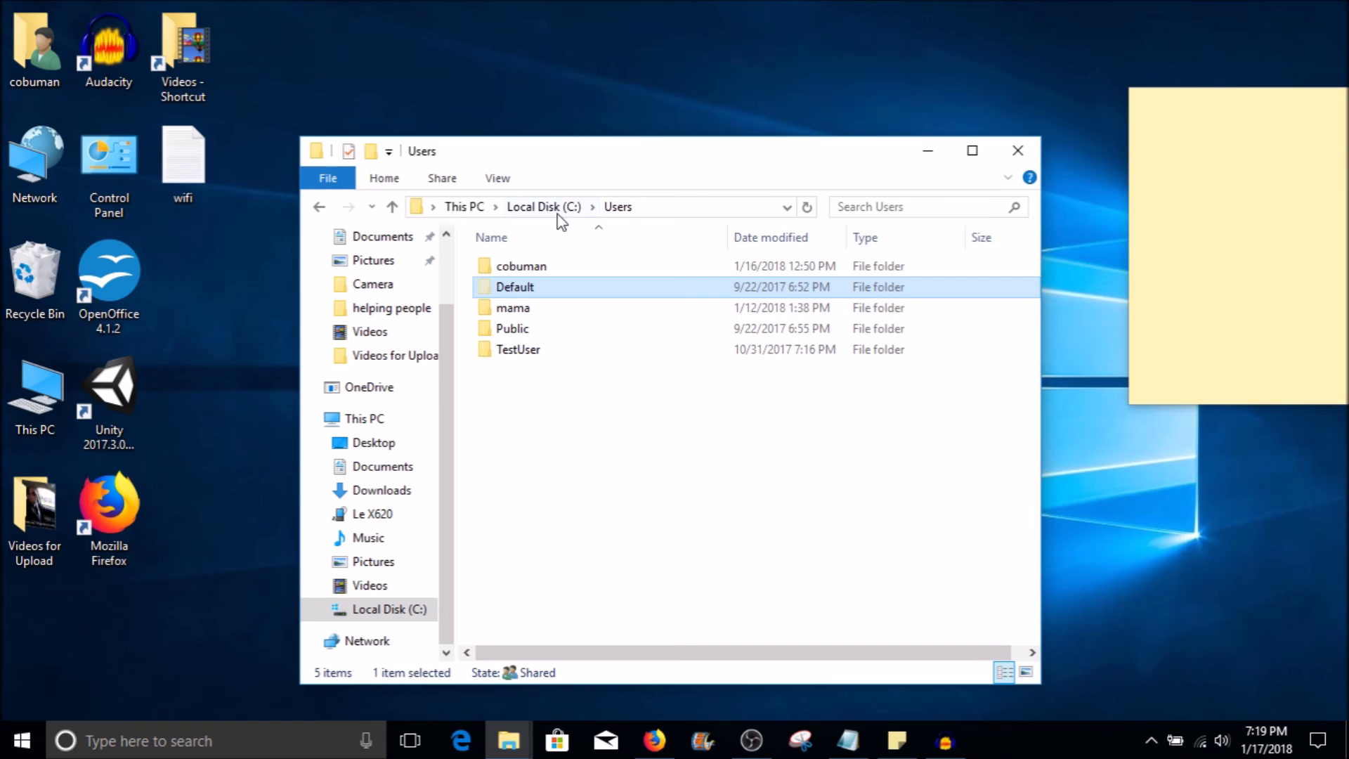
double_click(516, 347)
double_click(529, 303)
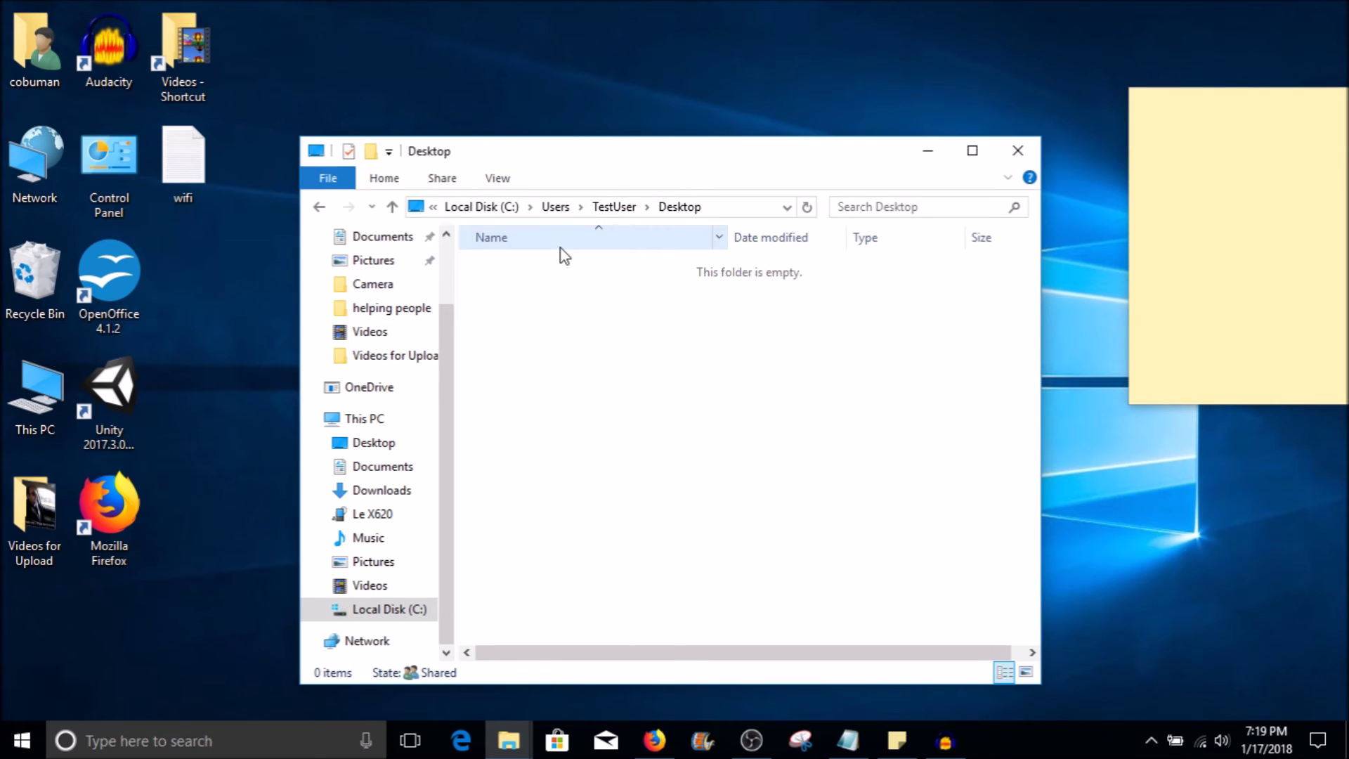
click(559, 211)
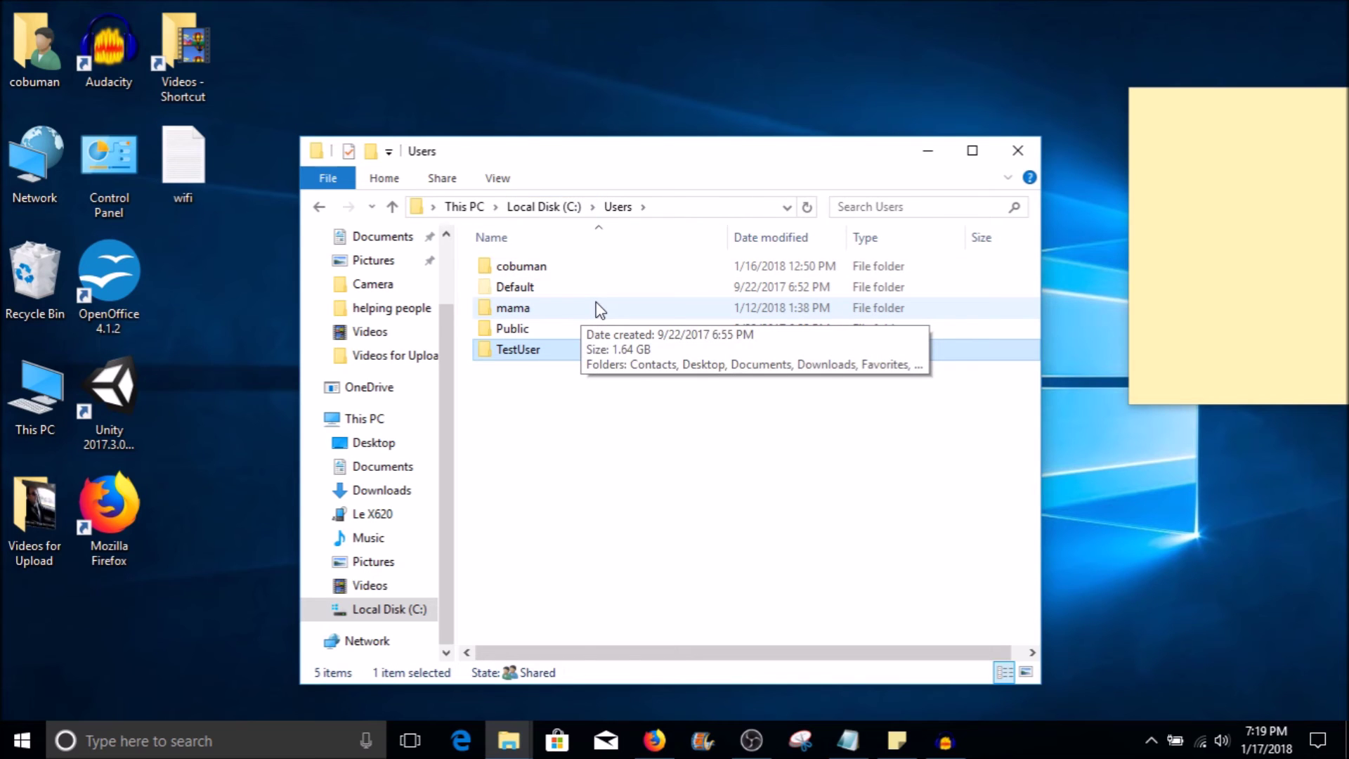
double_click(551, 289)
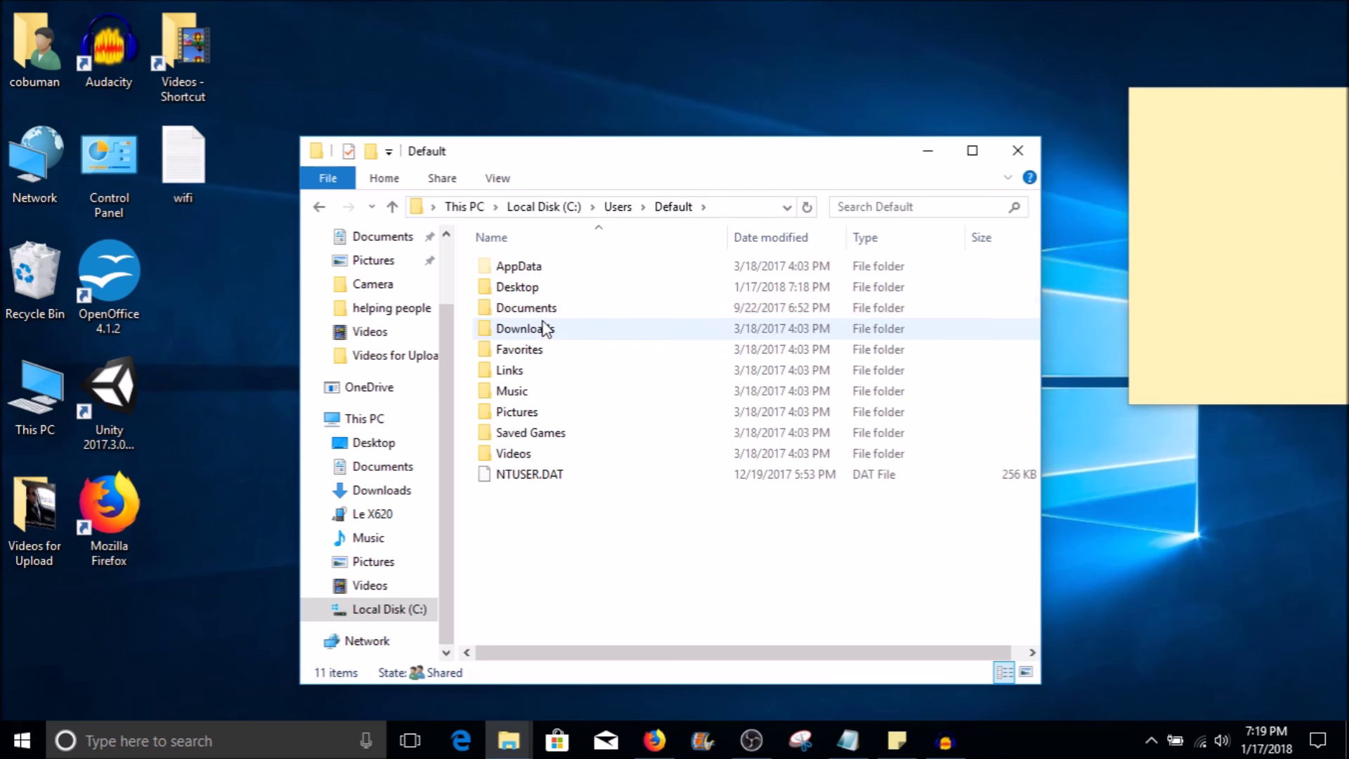
click(622, 208)
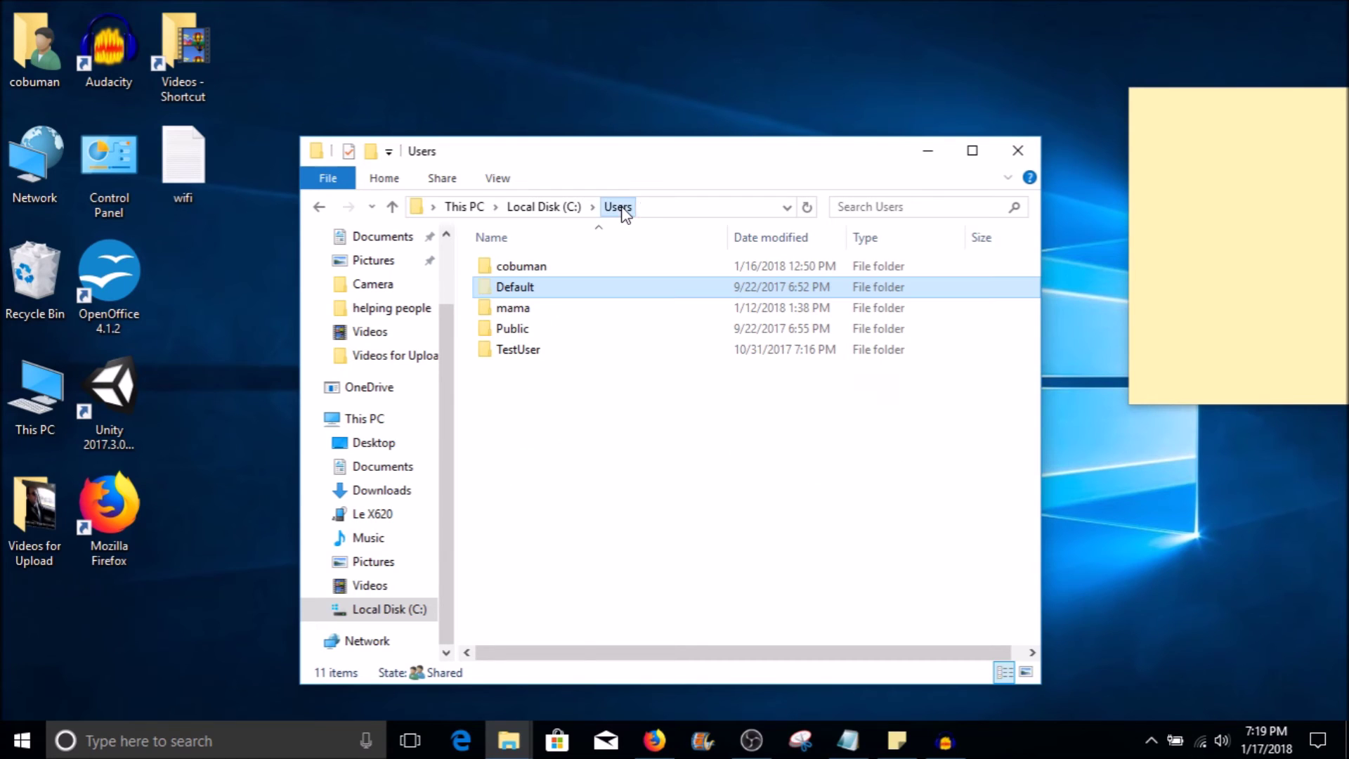
click(520, 332)
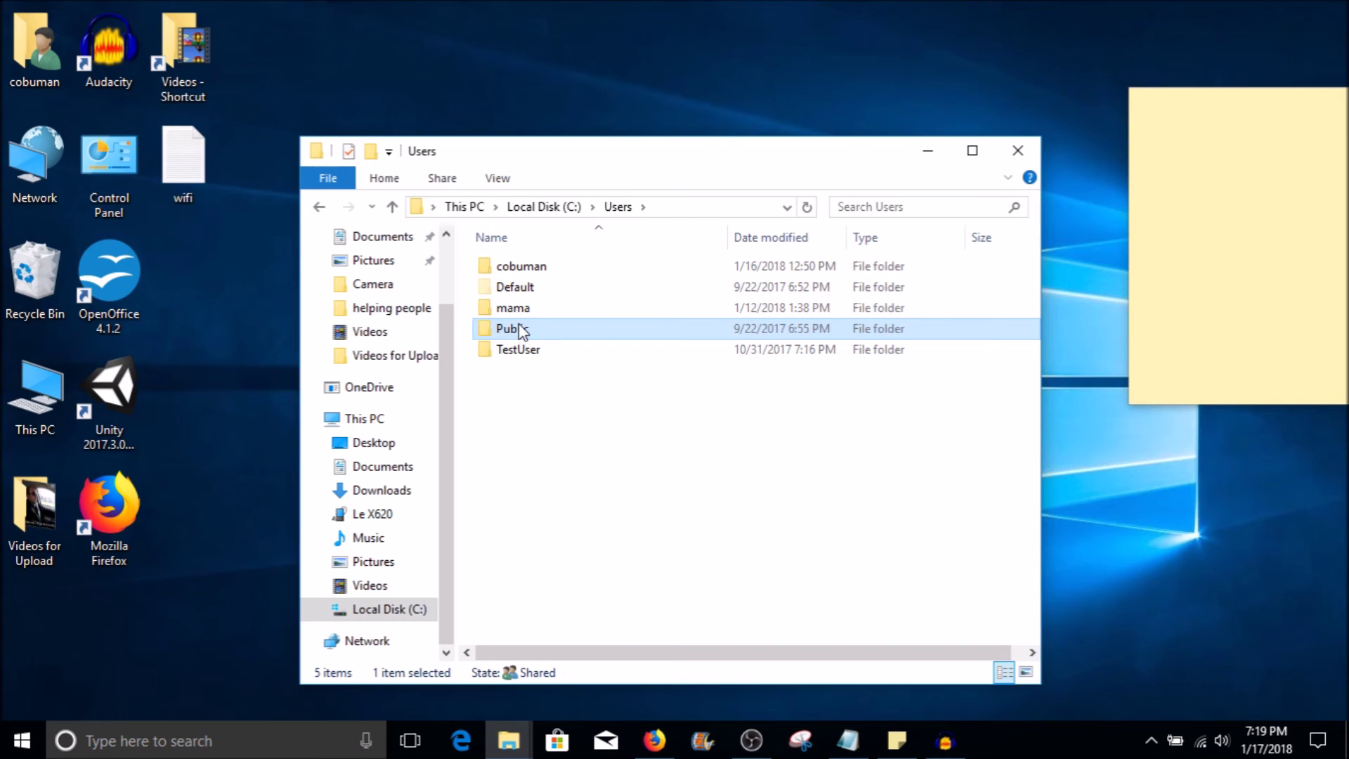
mouse_move(520, 331)
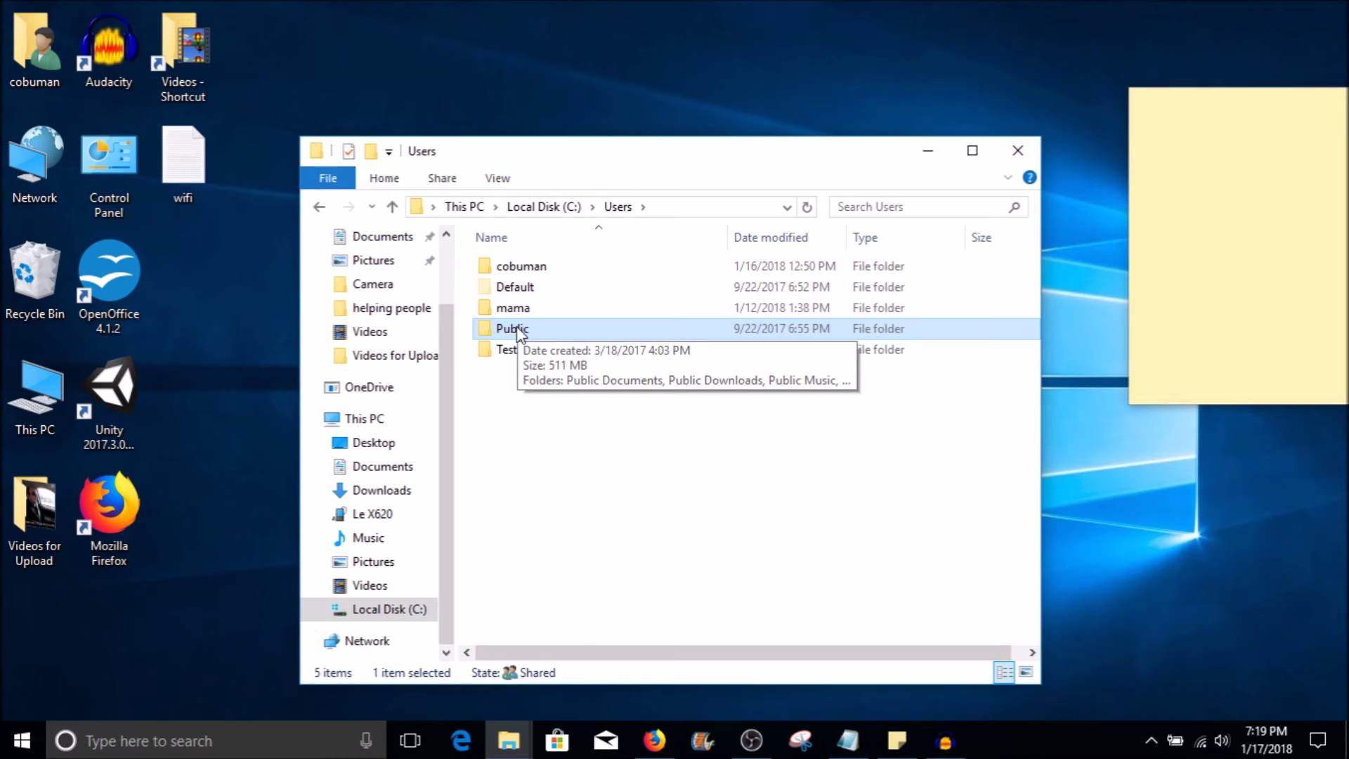
double_click(520, 330)
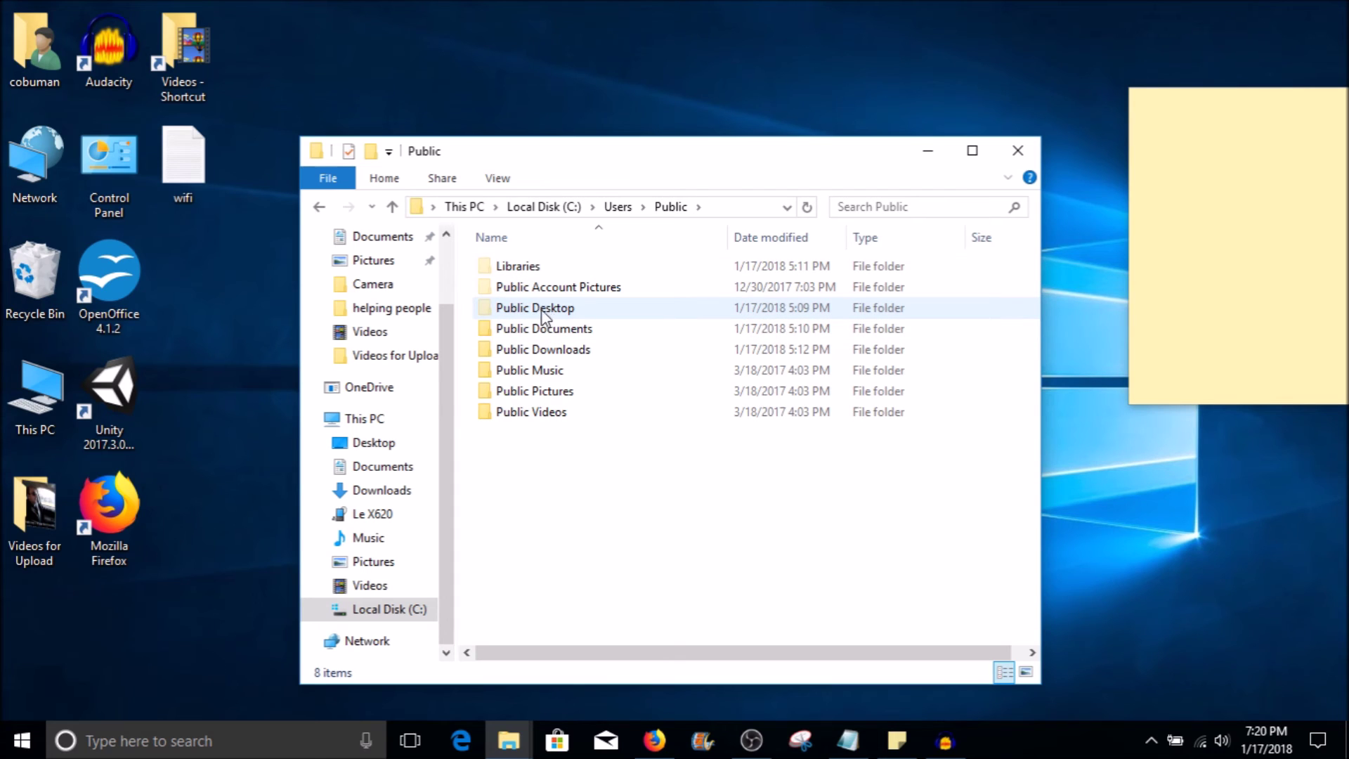
mouse_move(540, 313)
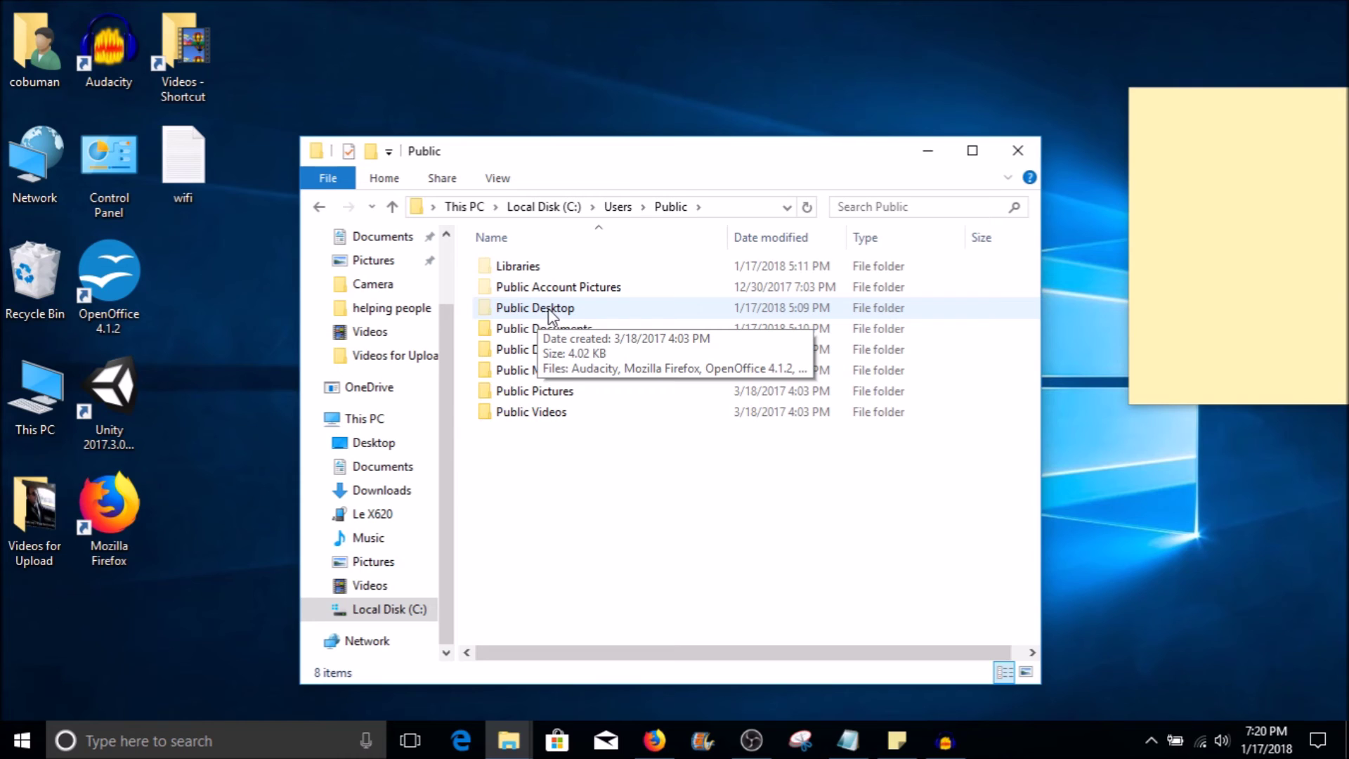
double_click(550, 309)
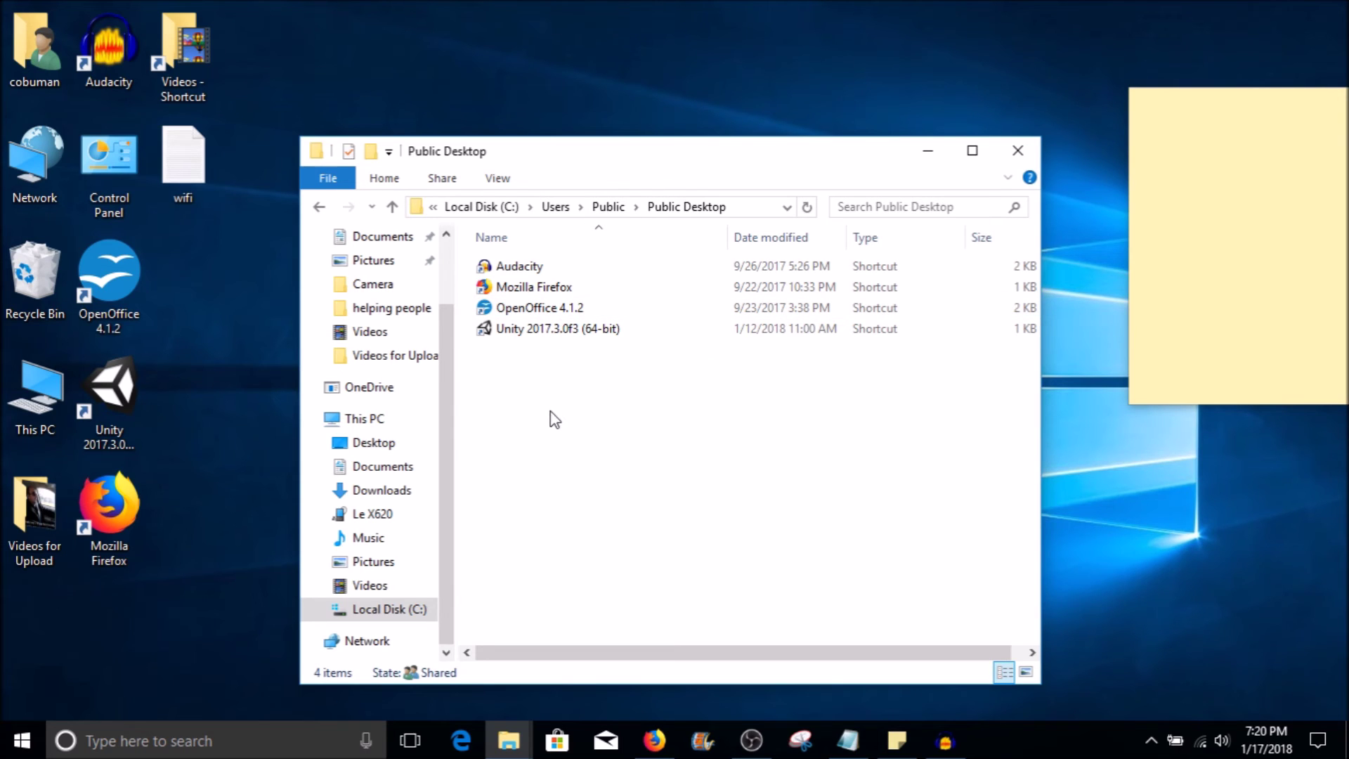
drag(611, 165, 587, 174)
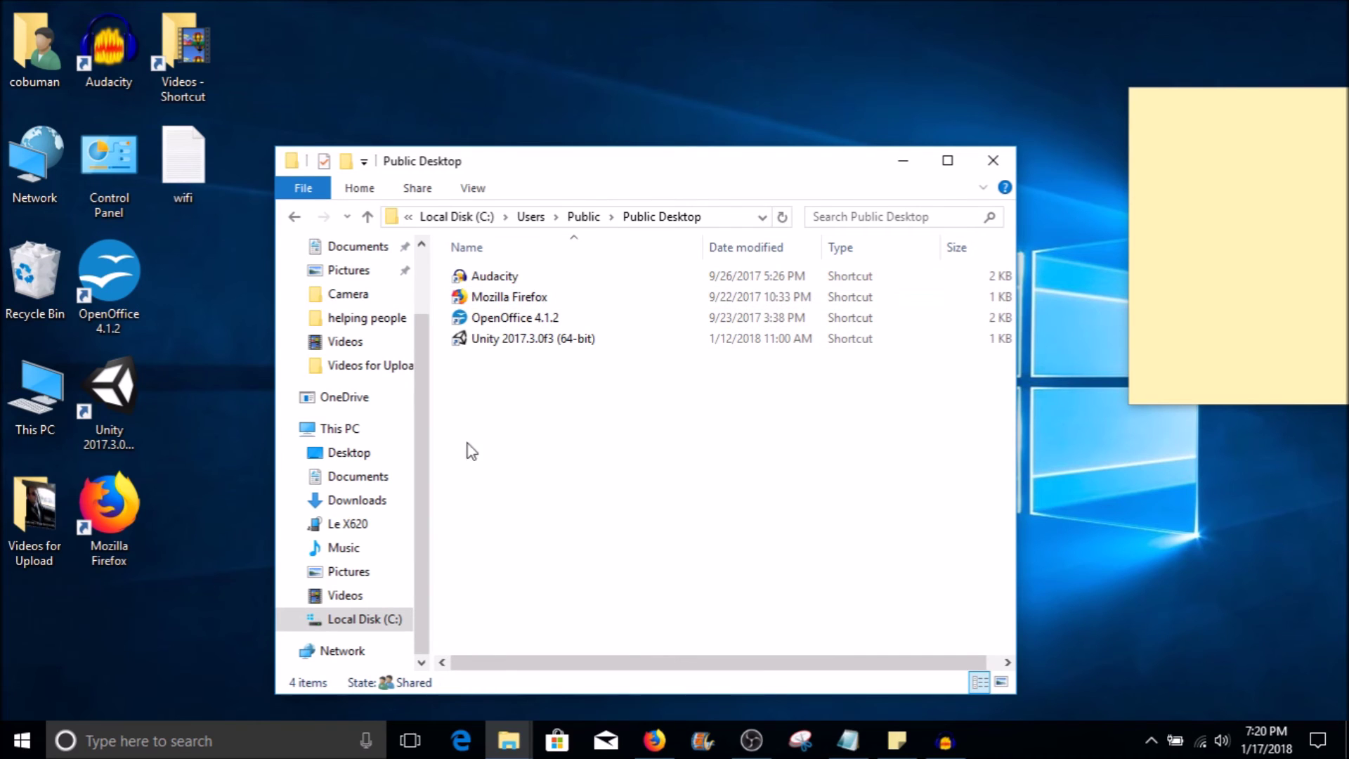
click(514, 280)
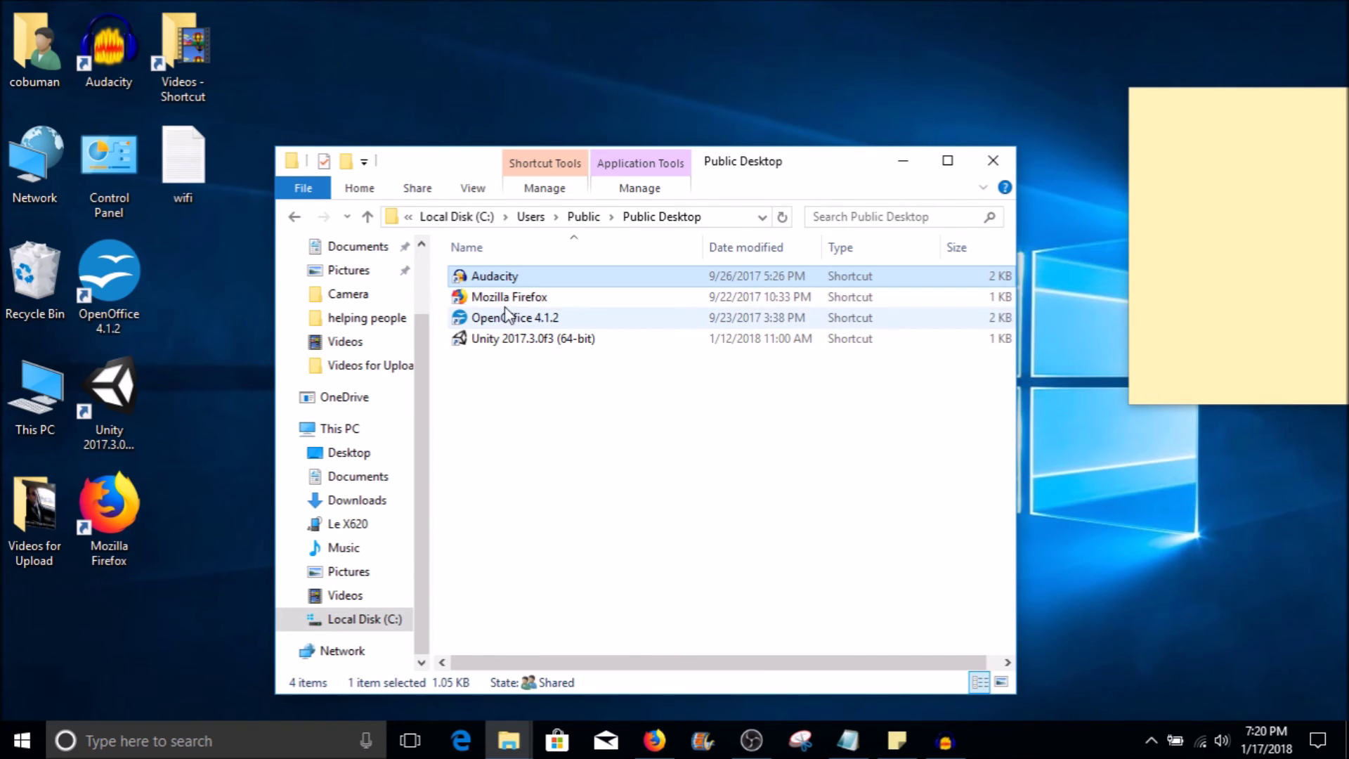
click(514, 297)
click(513, 320)
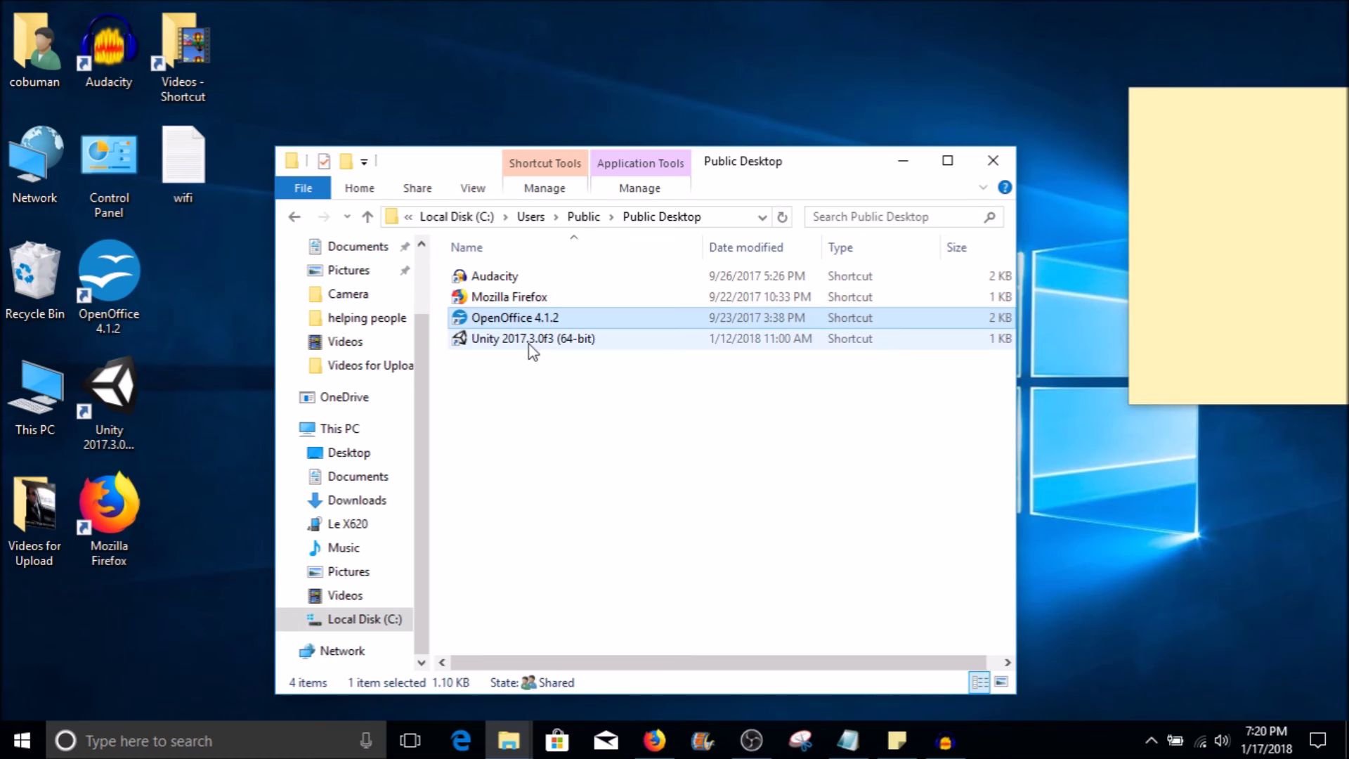
click(532, 340)
click(500, 405)
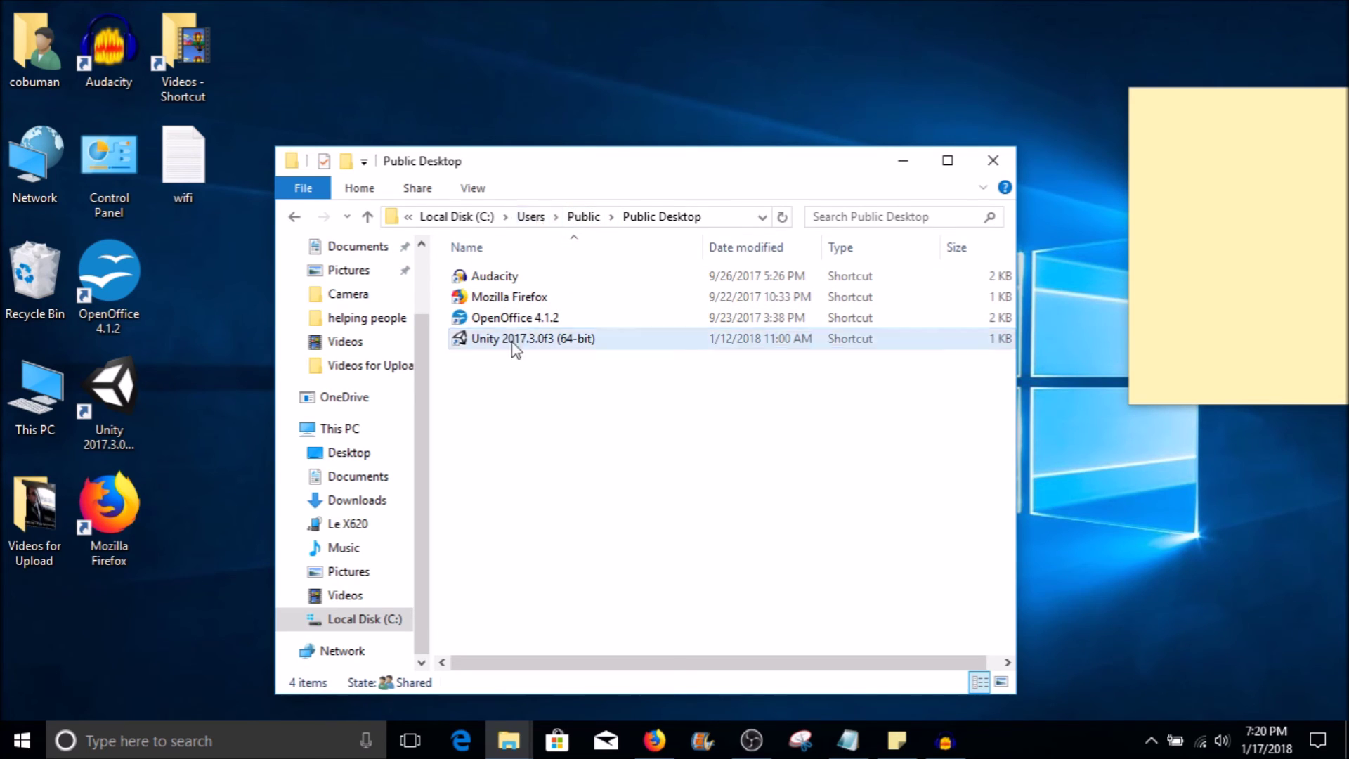
click(531, 217)
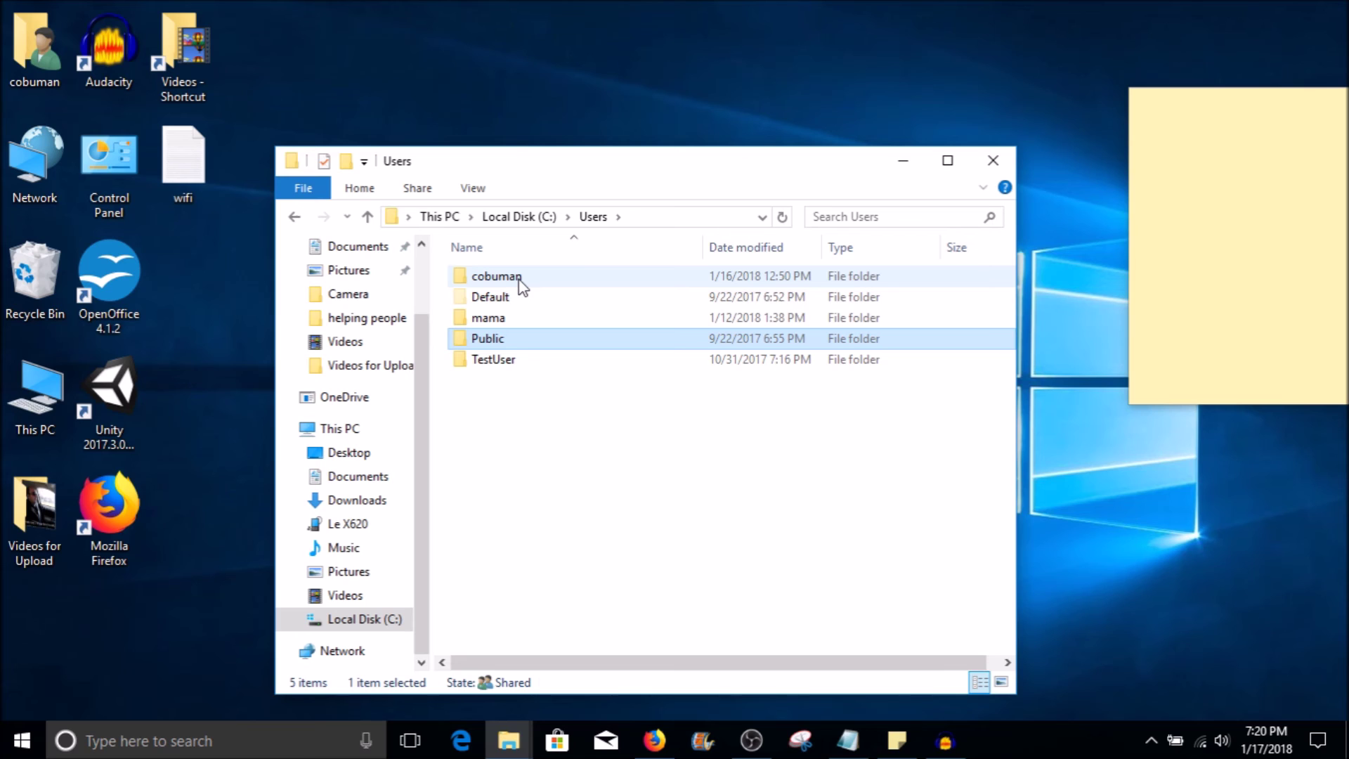
Step: Return to Public Desktop, select its four shortcuts, then clear the selection
key(alt+Right)
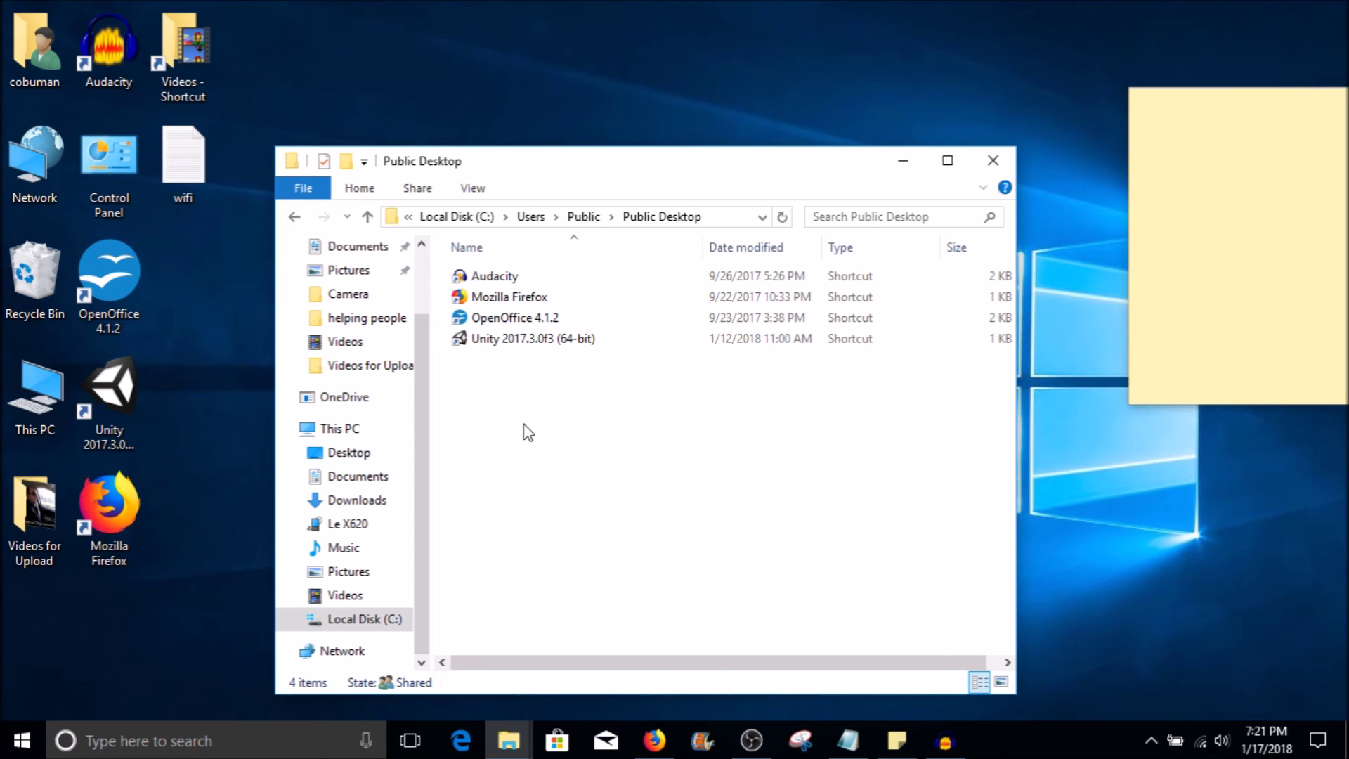
drag(502, 401, 527, 273)
click(536, 460)
Step: View the signed-in user's Desktop, then go back to Users > Public > Public Desktop
click(533, 218)
double_click(510, 275)
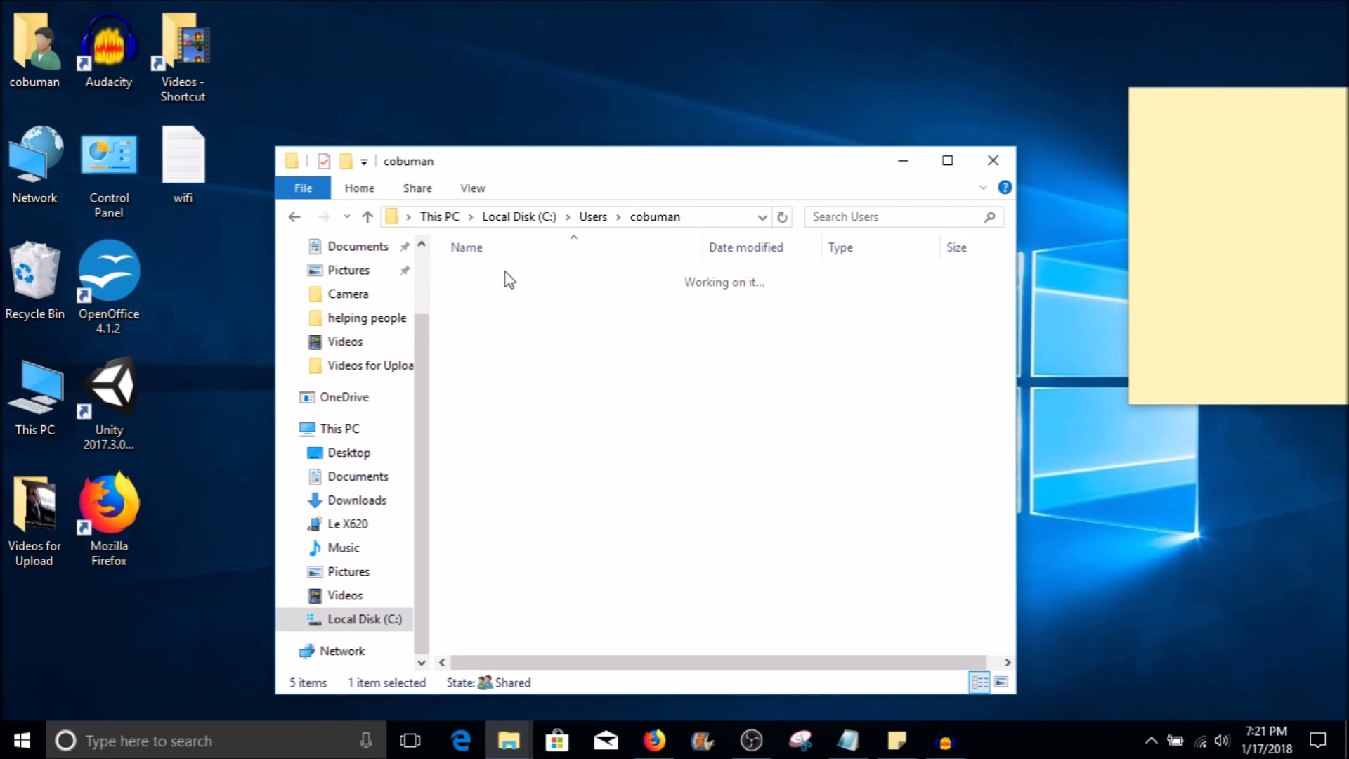
double_click(503, 340)
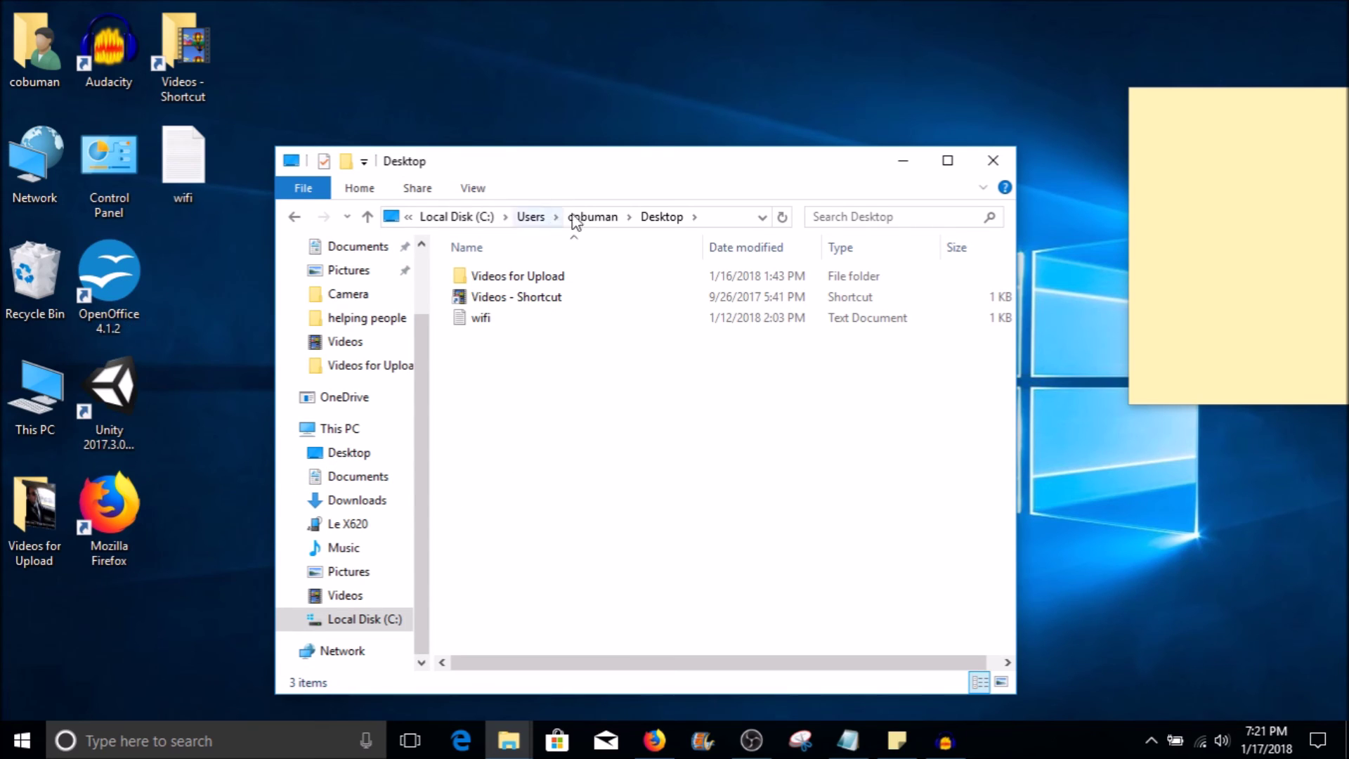
click(530, 217)
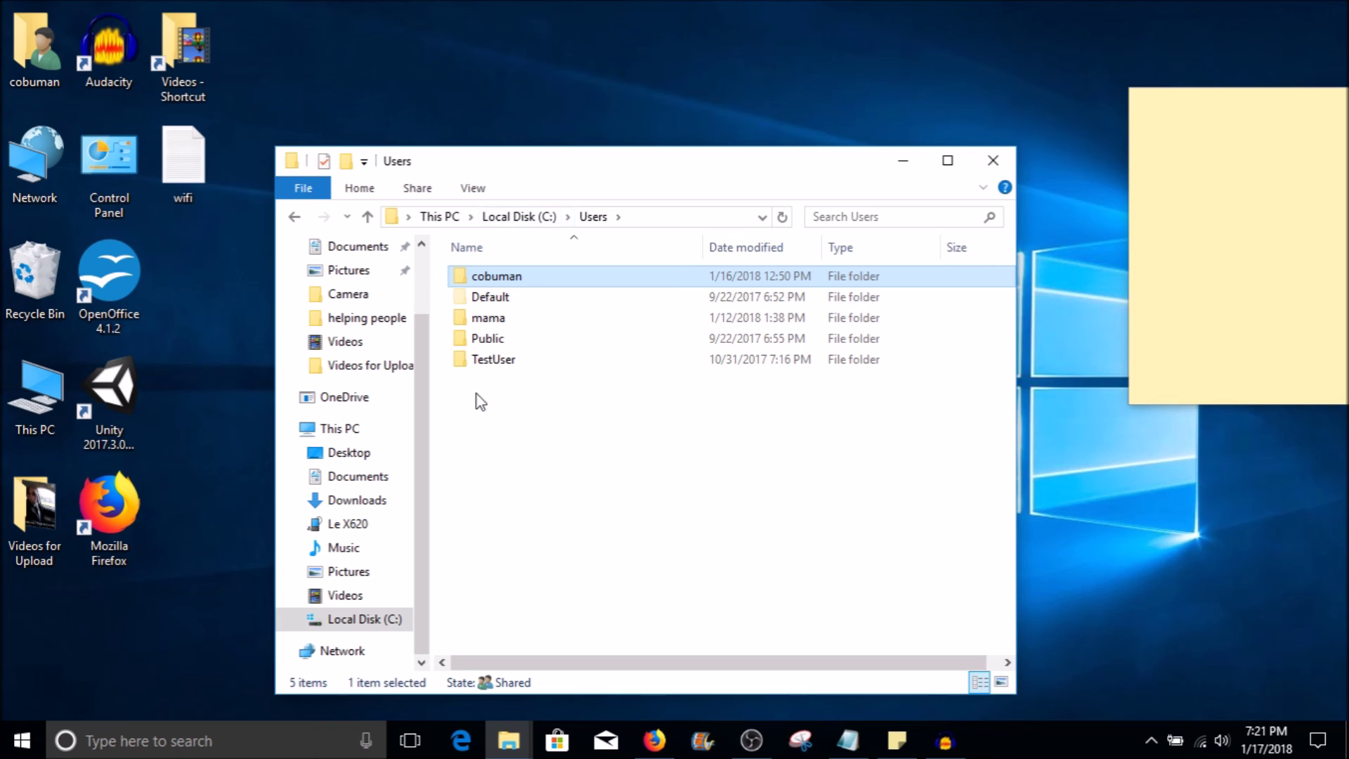
double_click(504, 340)
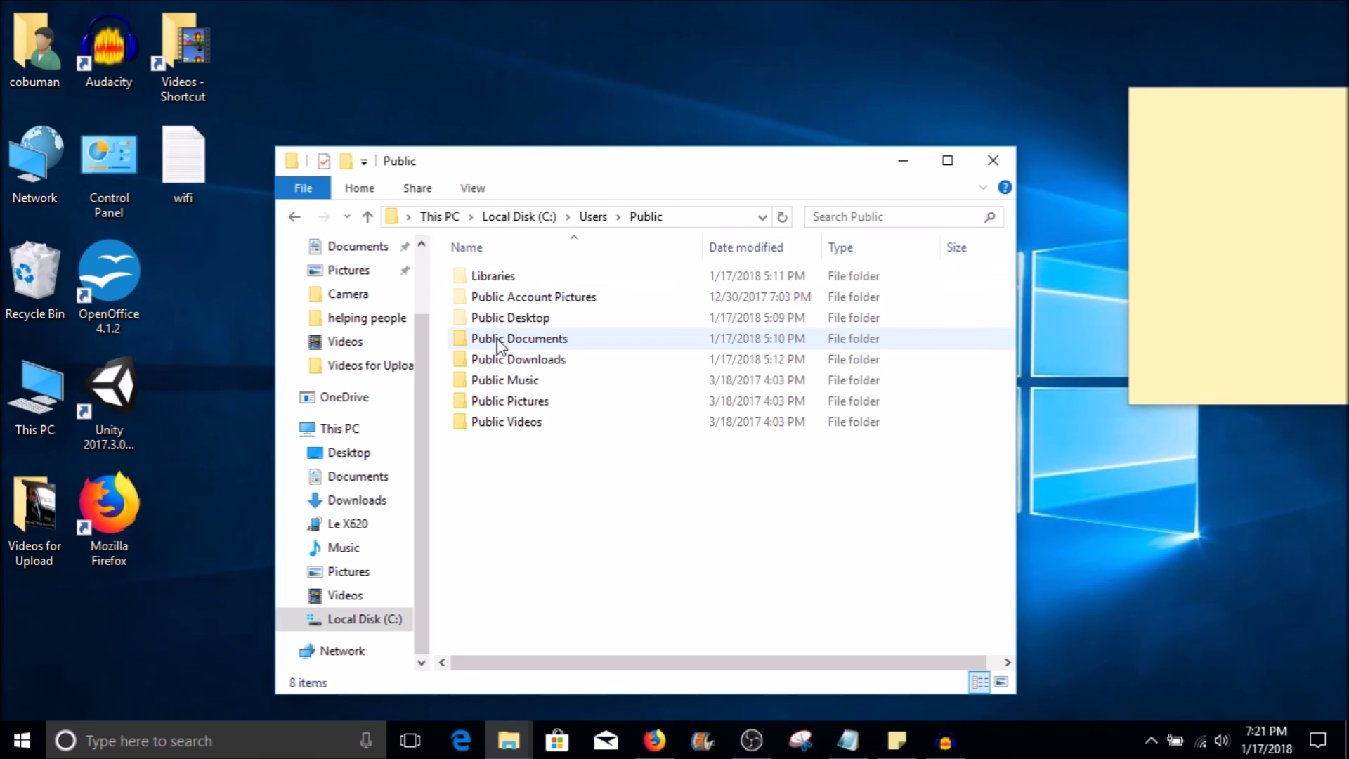
double_click(510, 318)
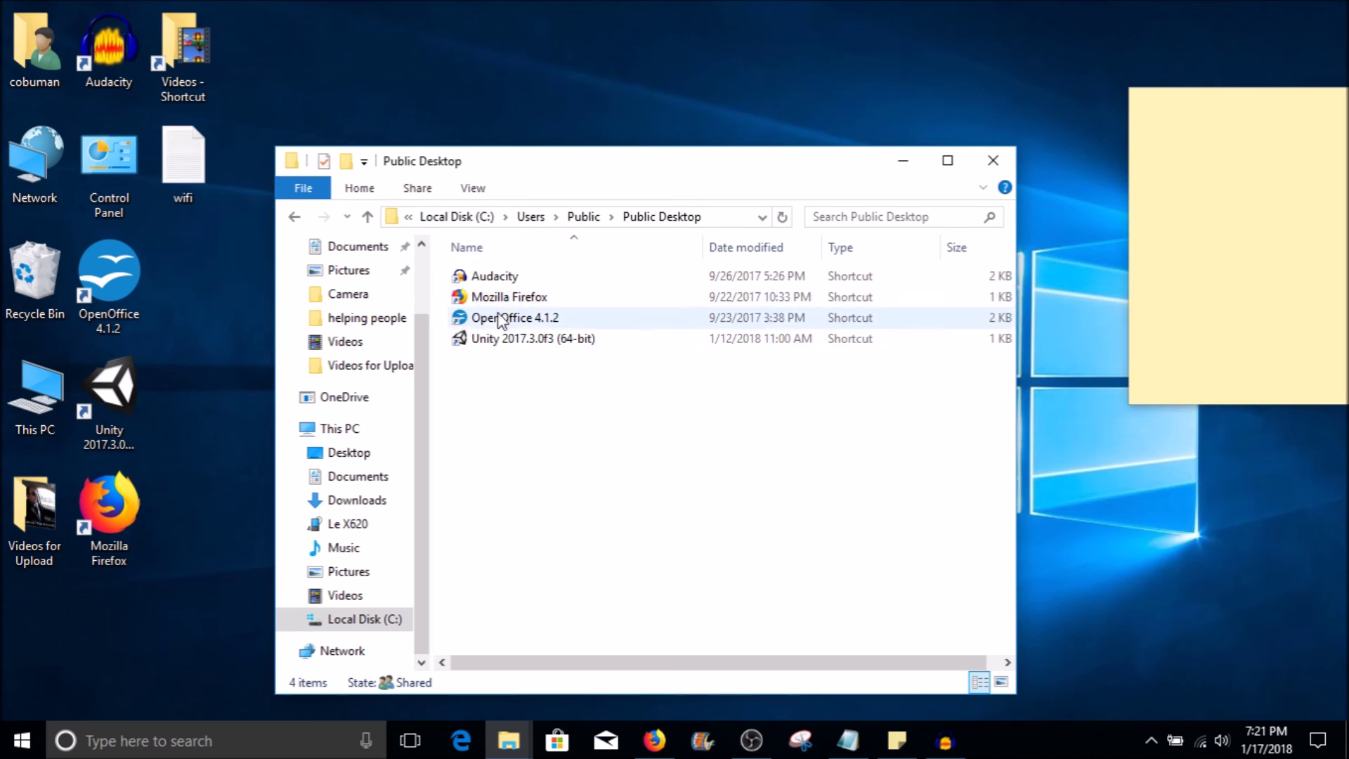
Step: Create a new folder in Public Desktop and drag its desktop icon to the top
right_click(520, 459)
mouse_move(638, 410)
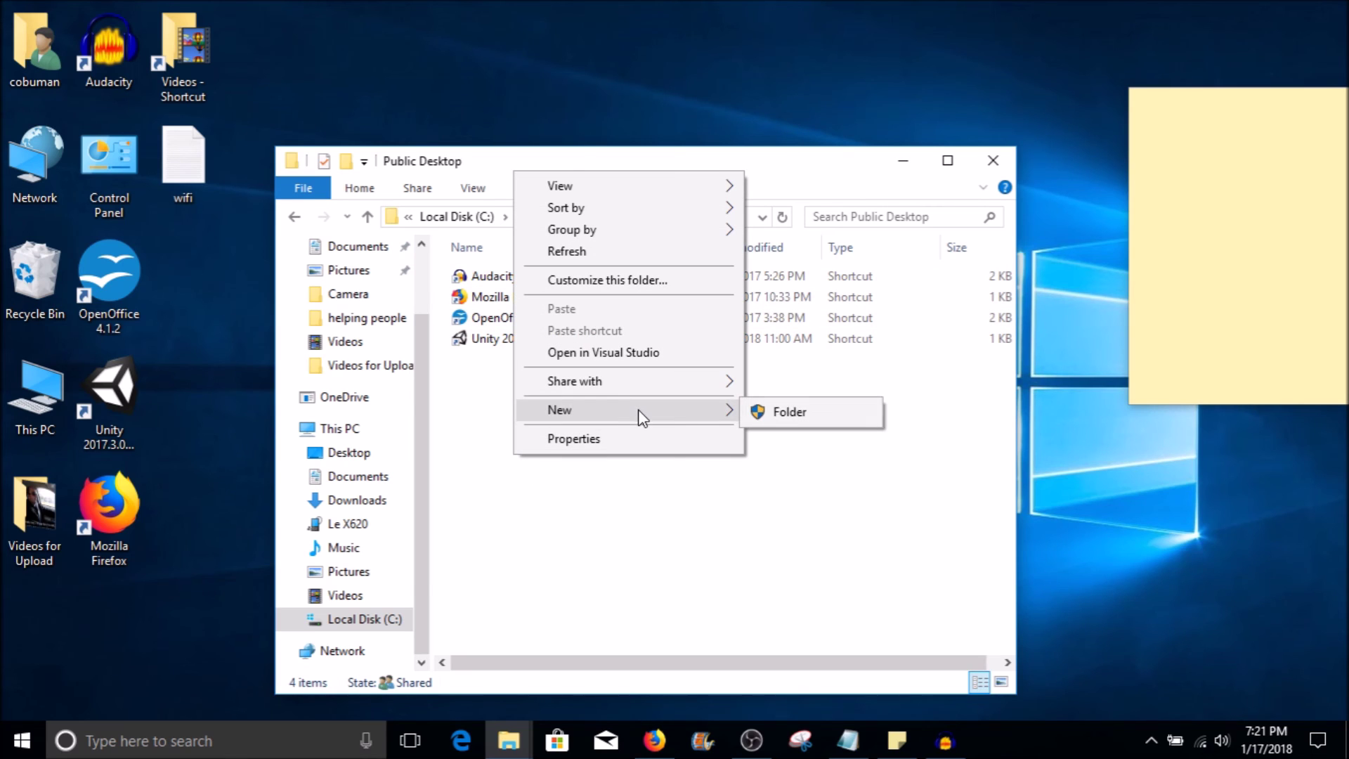
click(784, 412)
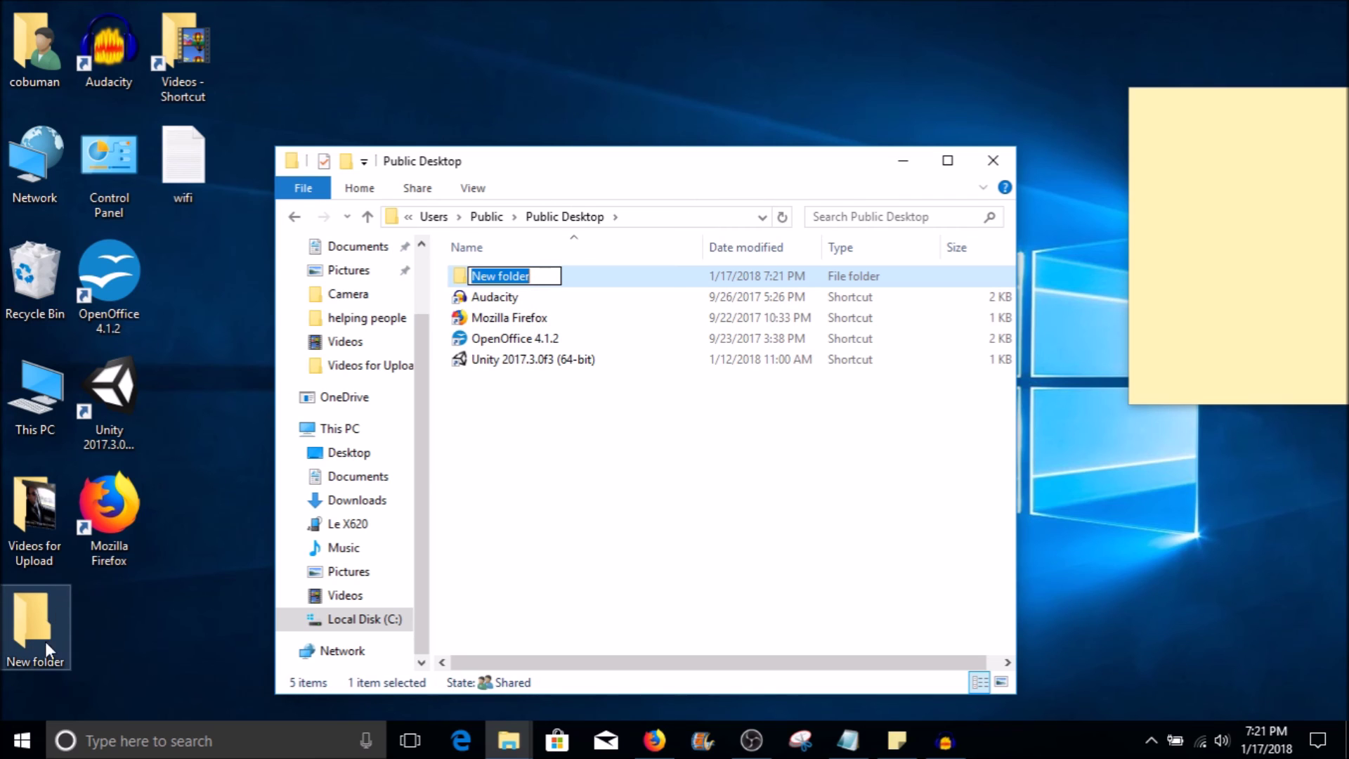
drag(42, 630, 495, 68)
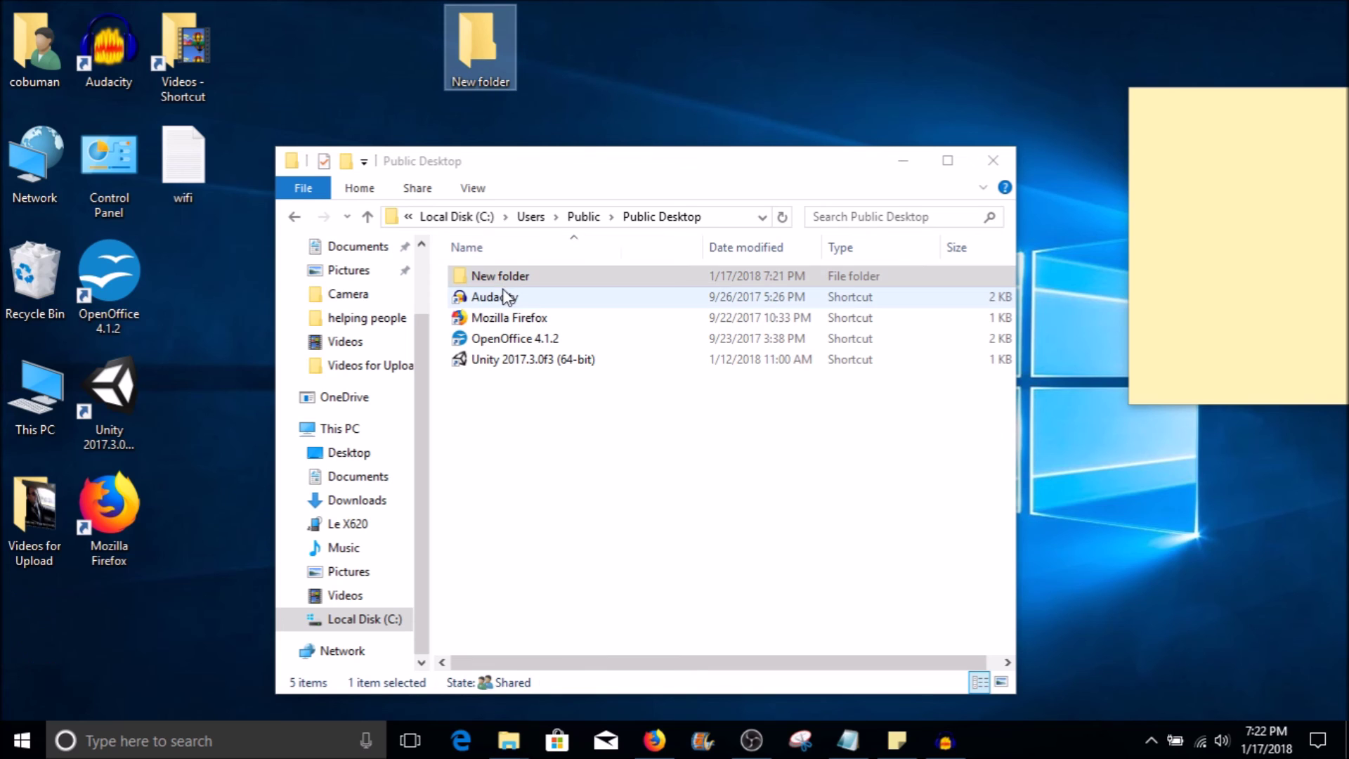
Step: Rename the new folder to 'test'
click(544, 280)
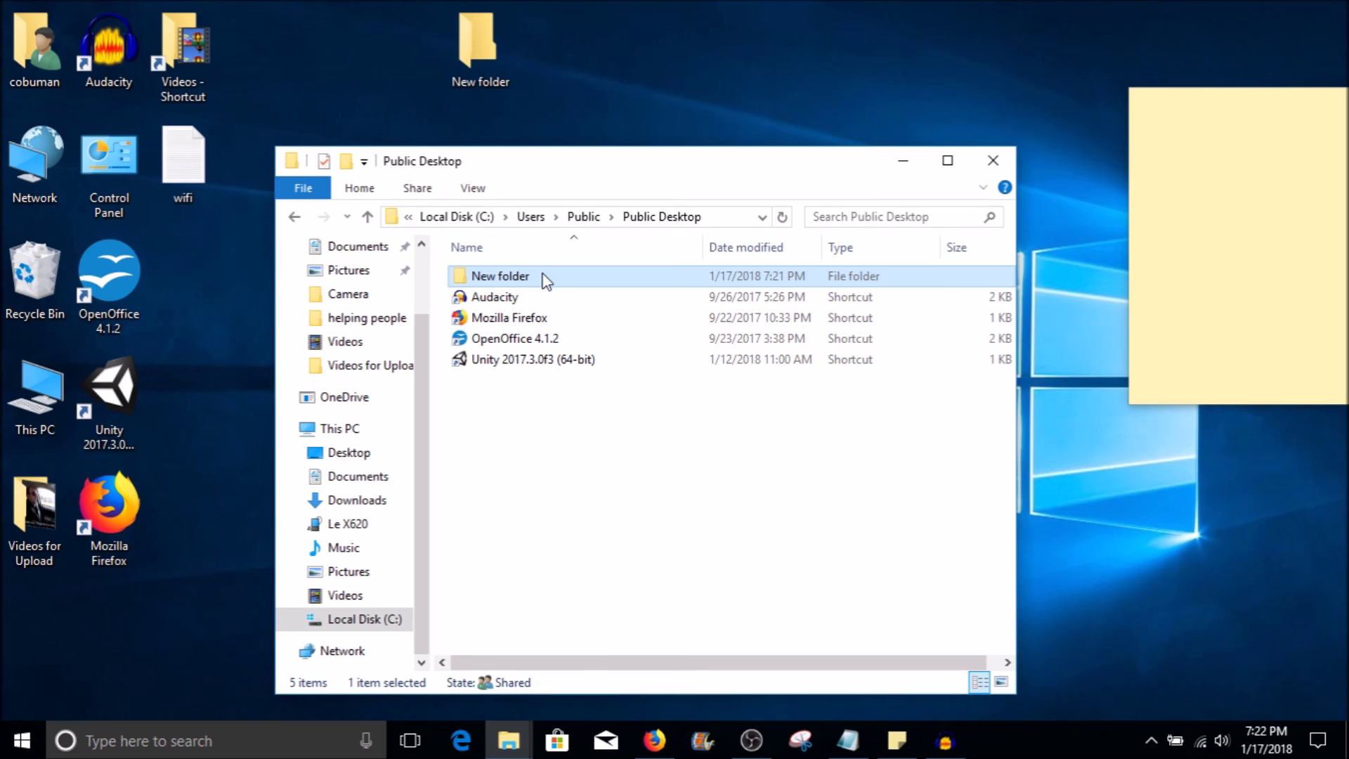
click(540, 277)
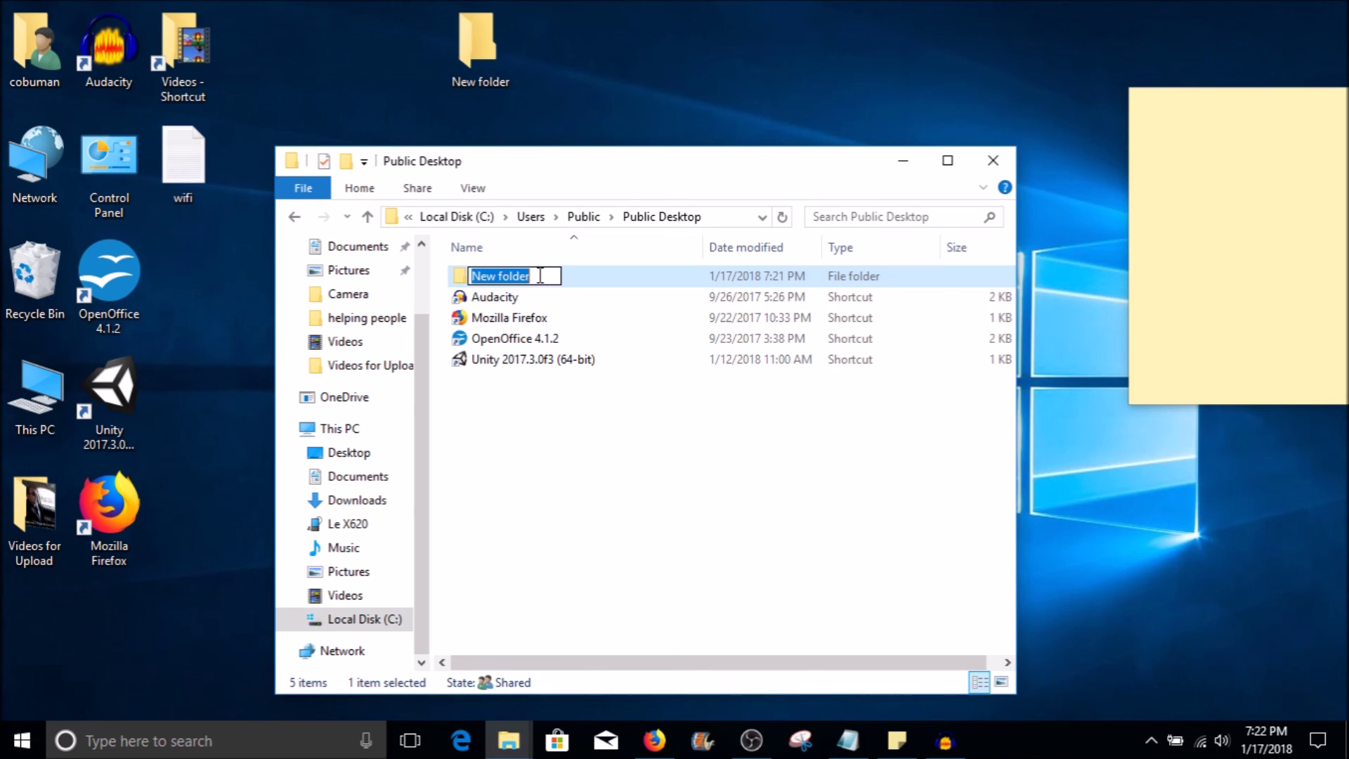
text(test)
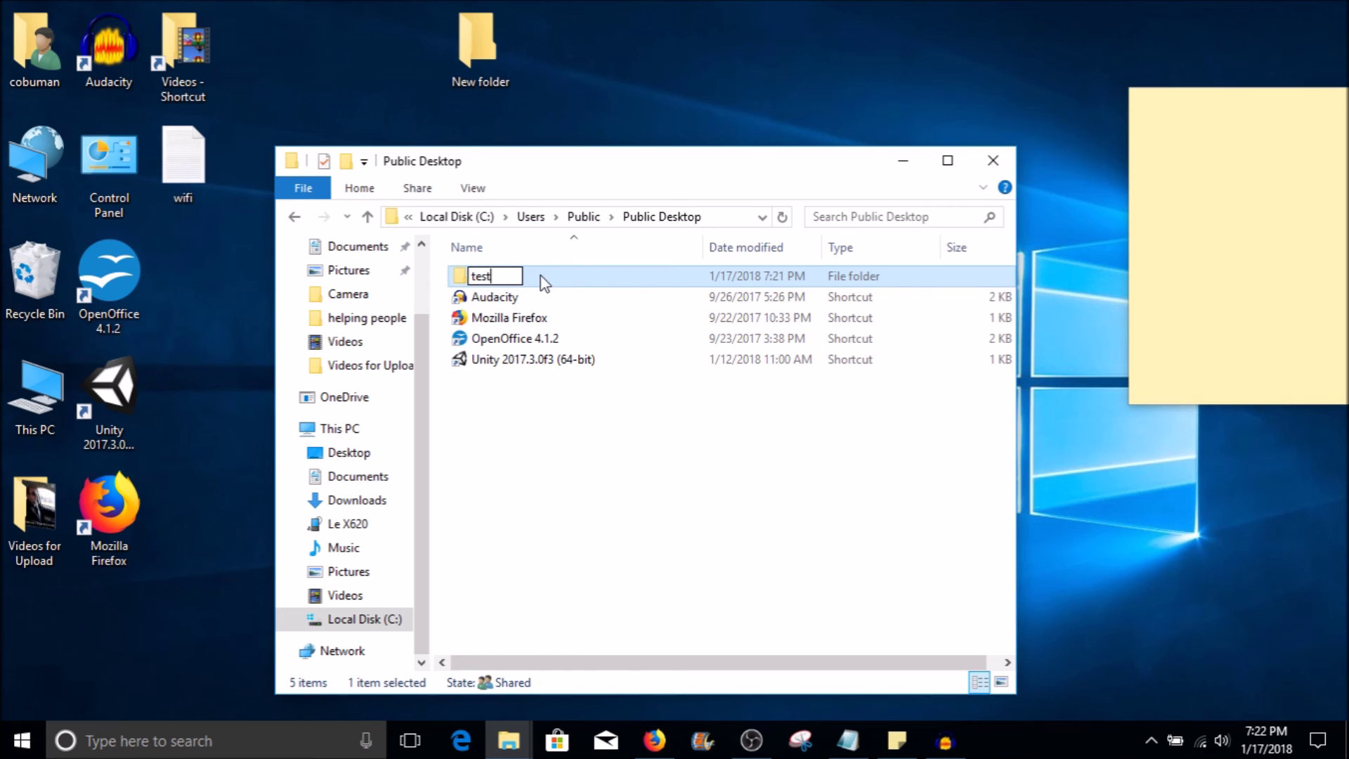
key(Return)
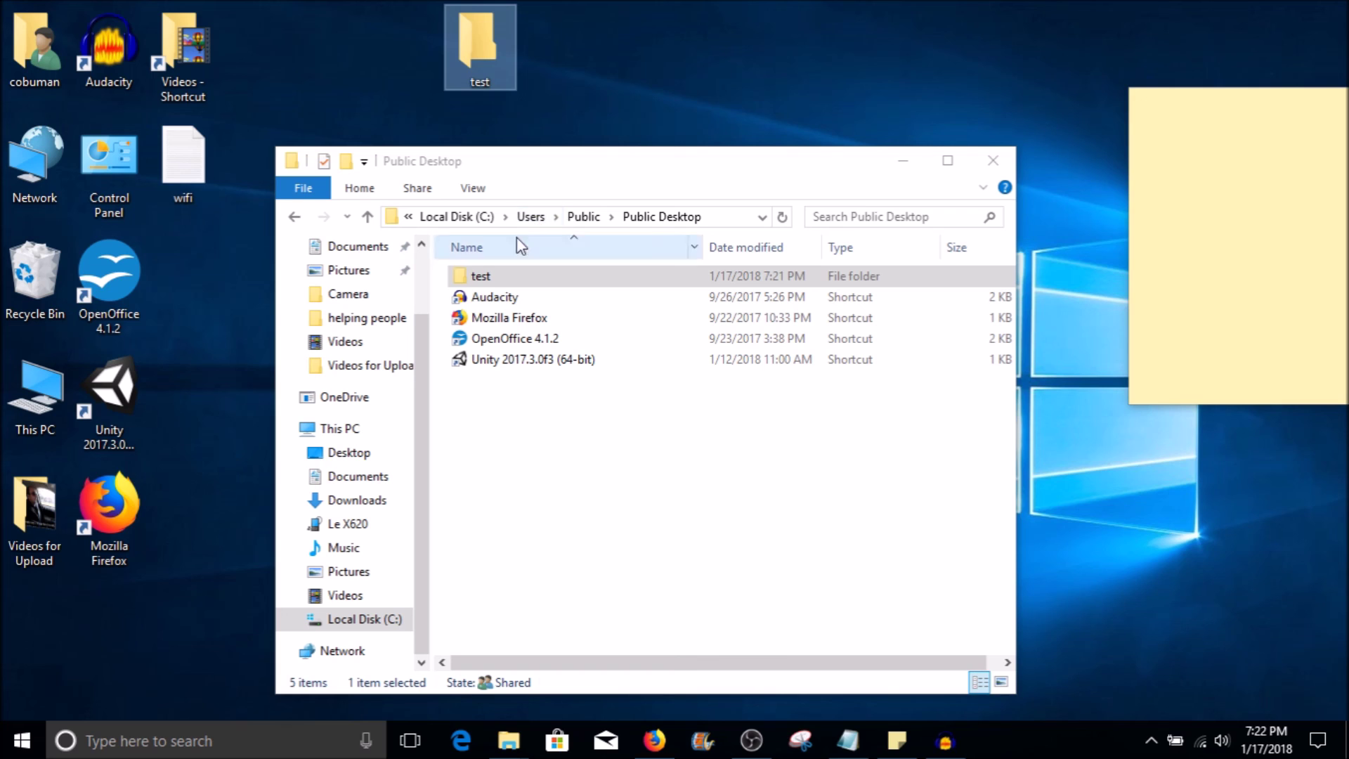
click(532, 218)
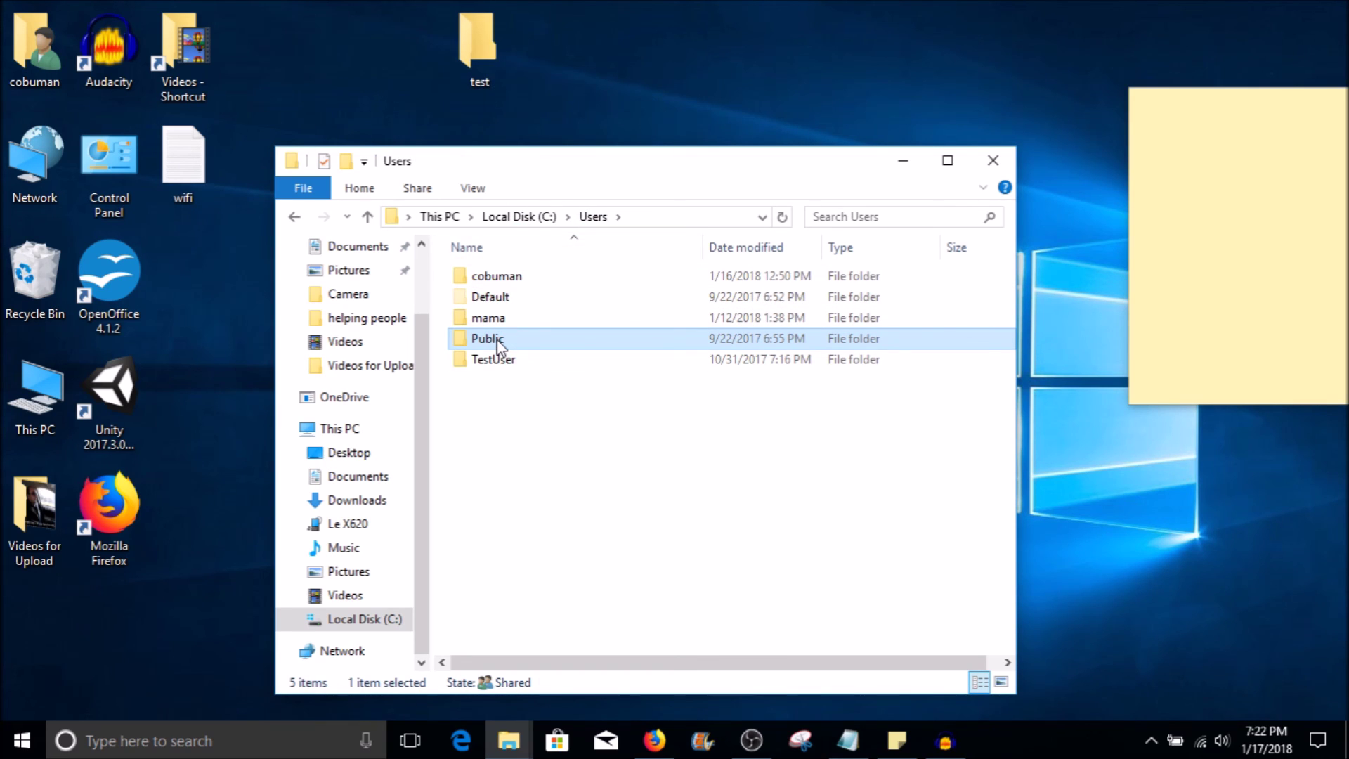
double_click(499, 341)
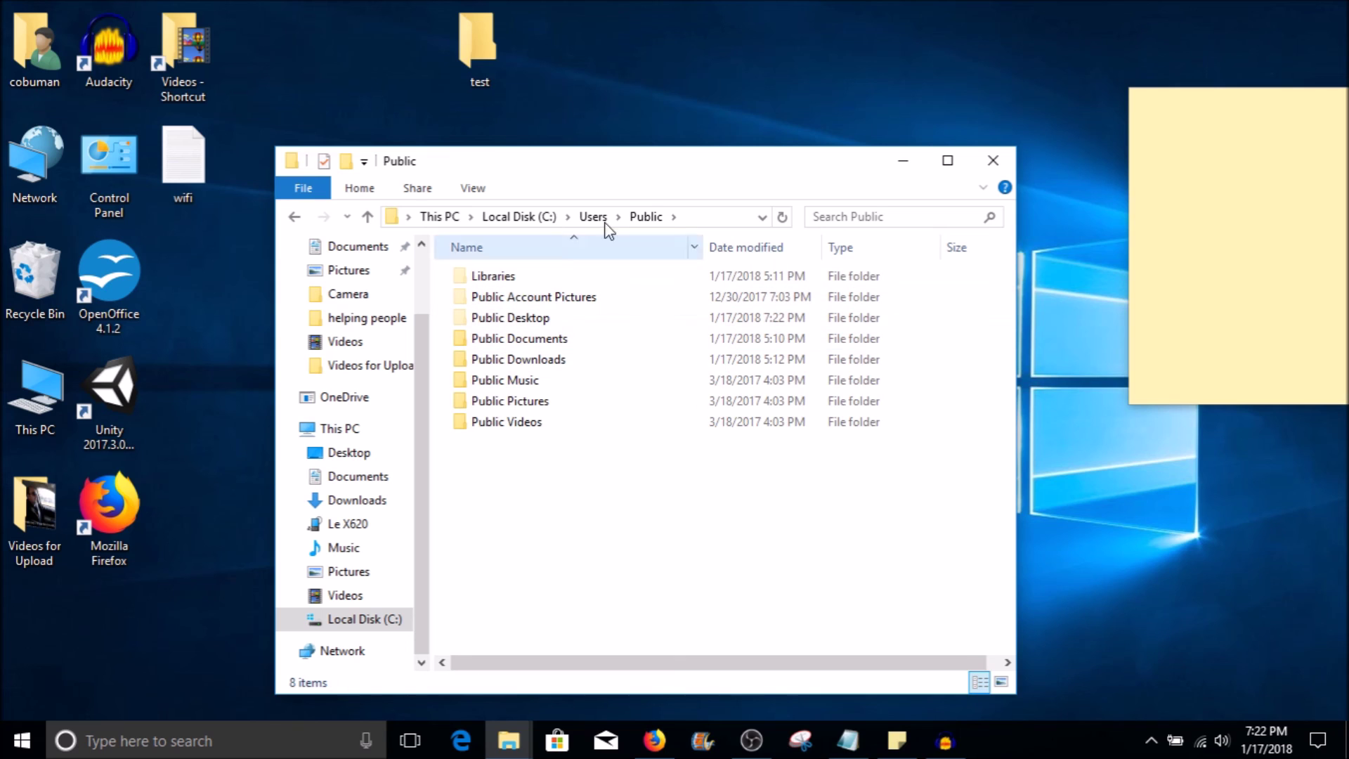
double_click(509, 318)
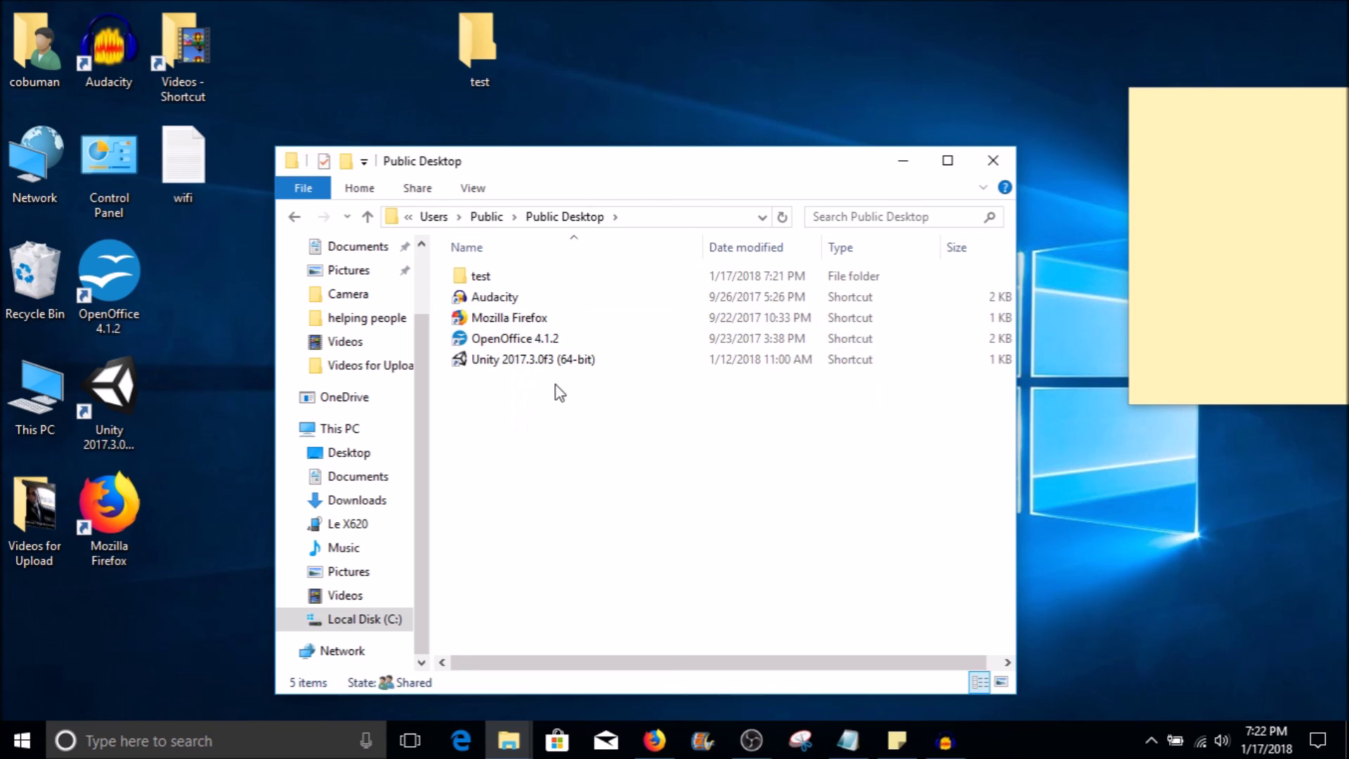
click(492, 276)
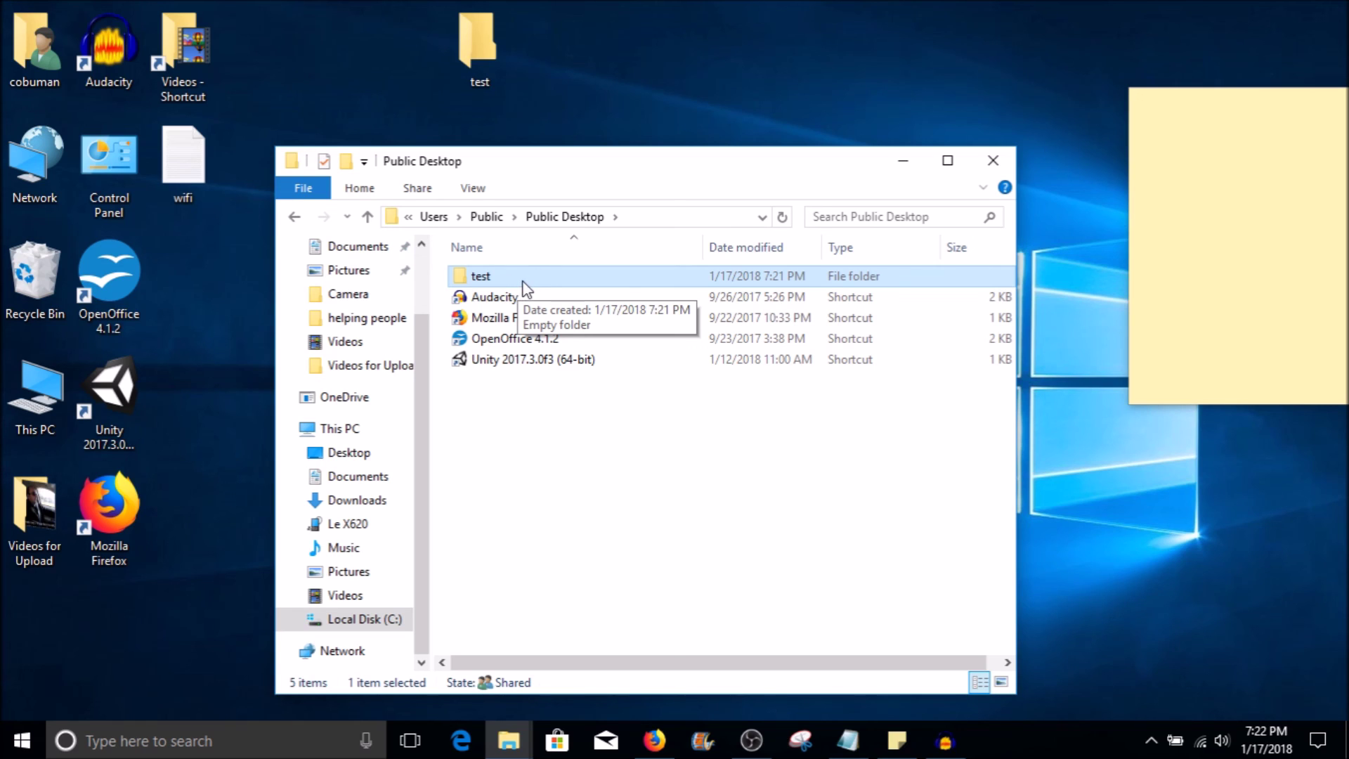
click(433, 216)
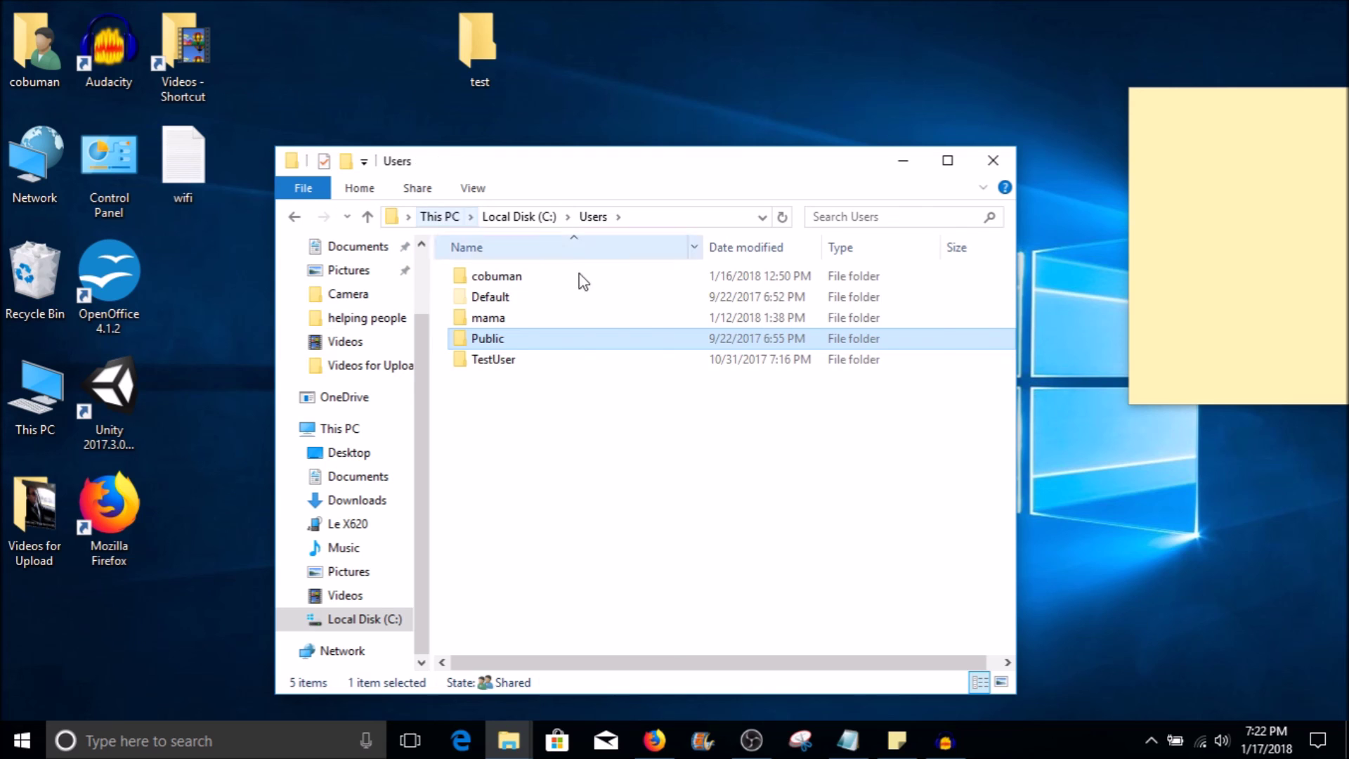
double_click(545, 282)
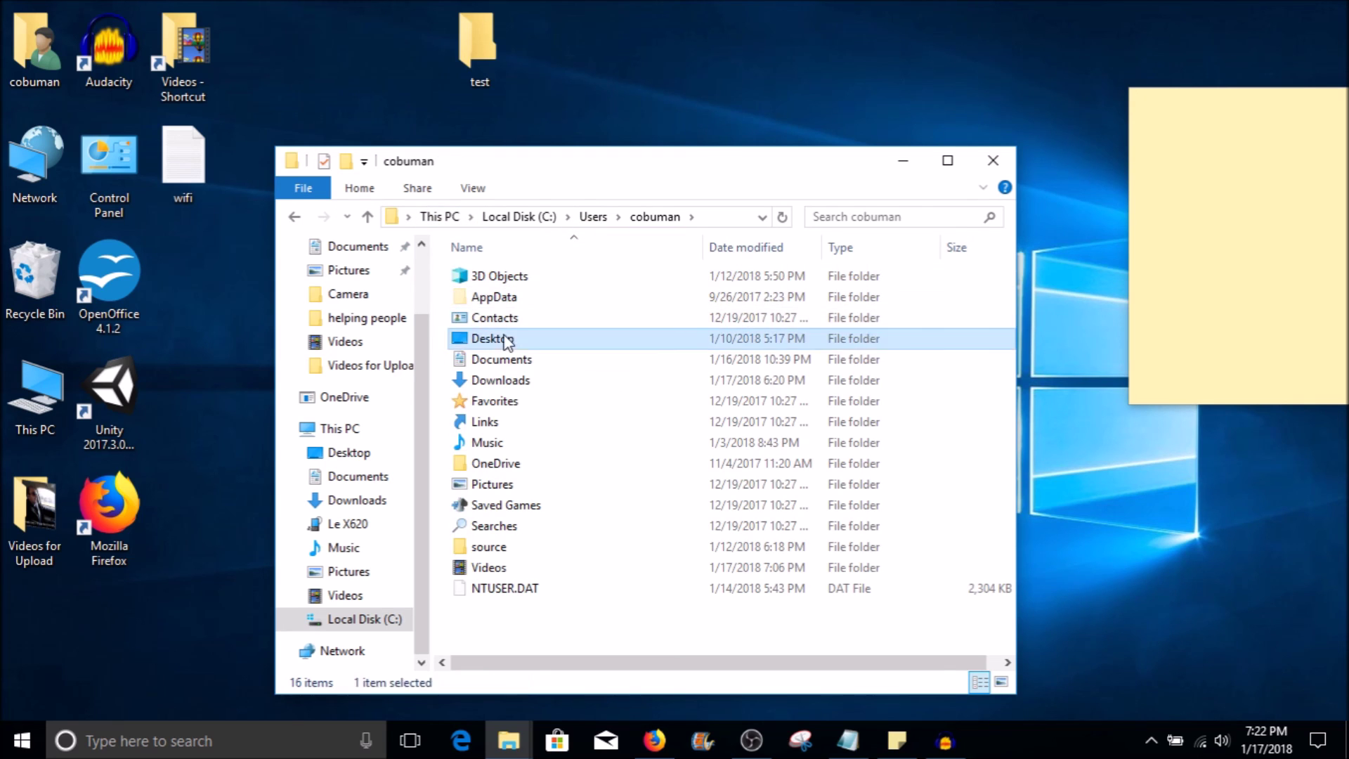
double_click(503, 339)
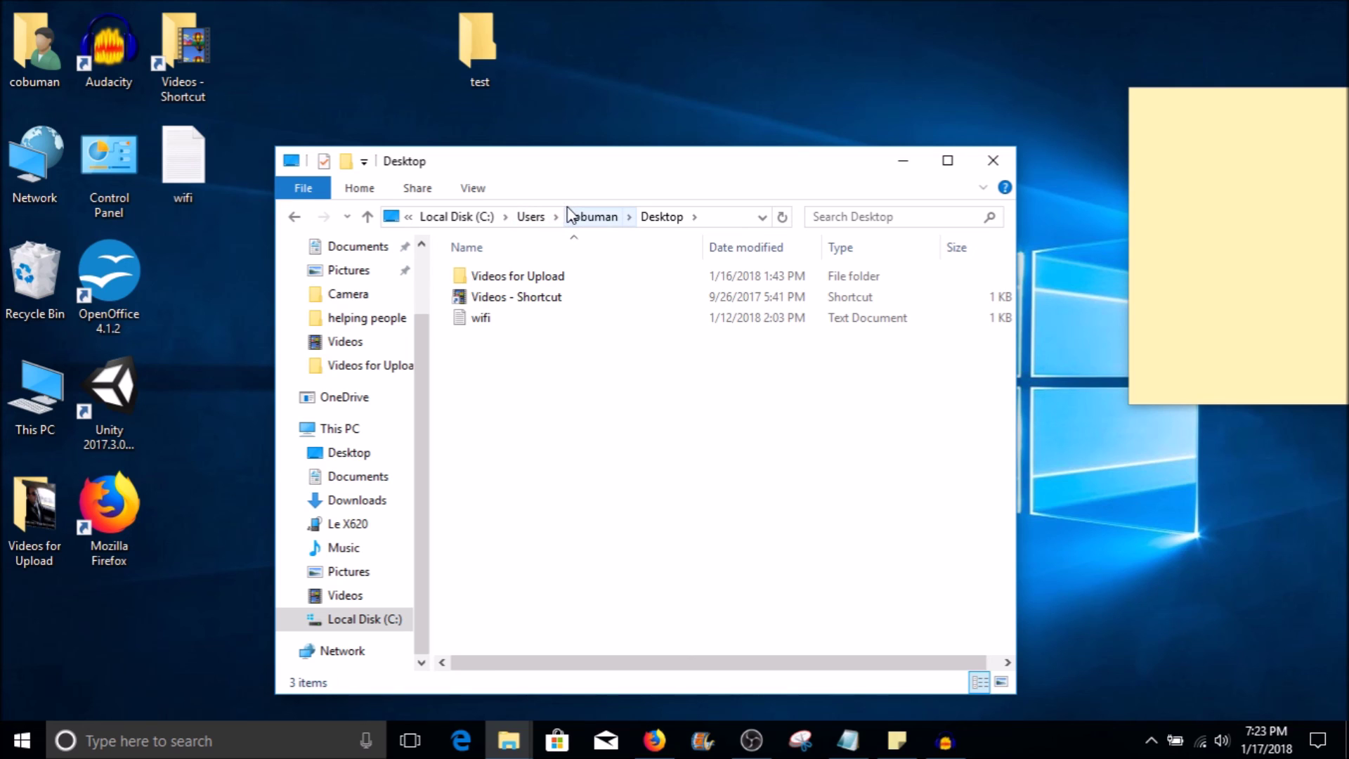
click(536, 220)
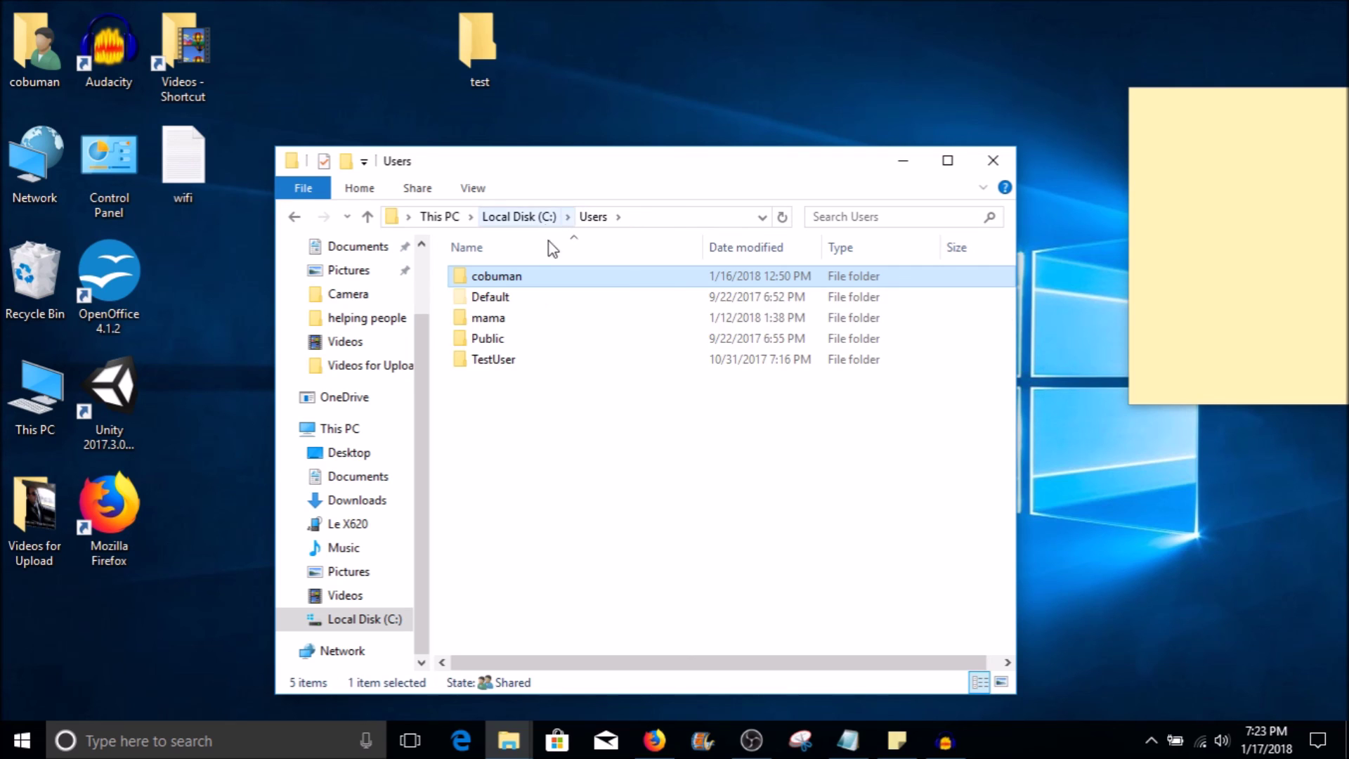
click(496, 341)
double_click(496, 340)
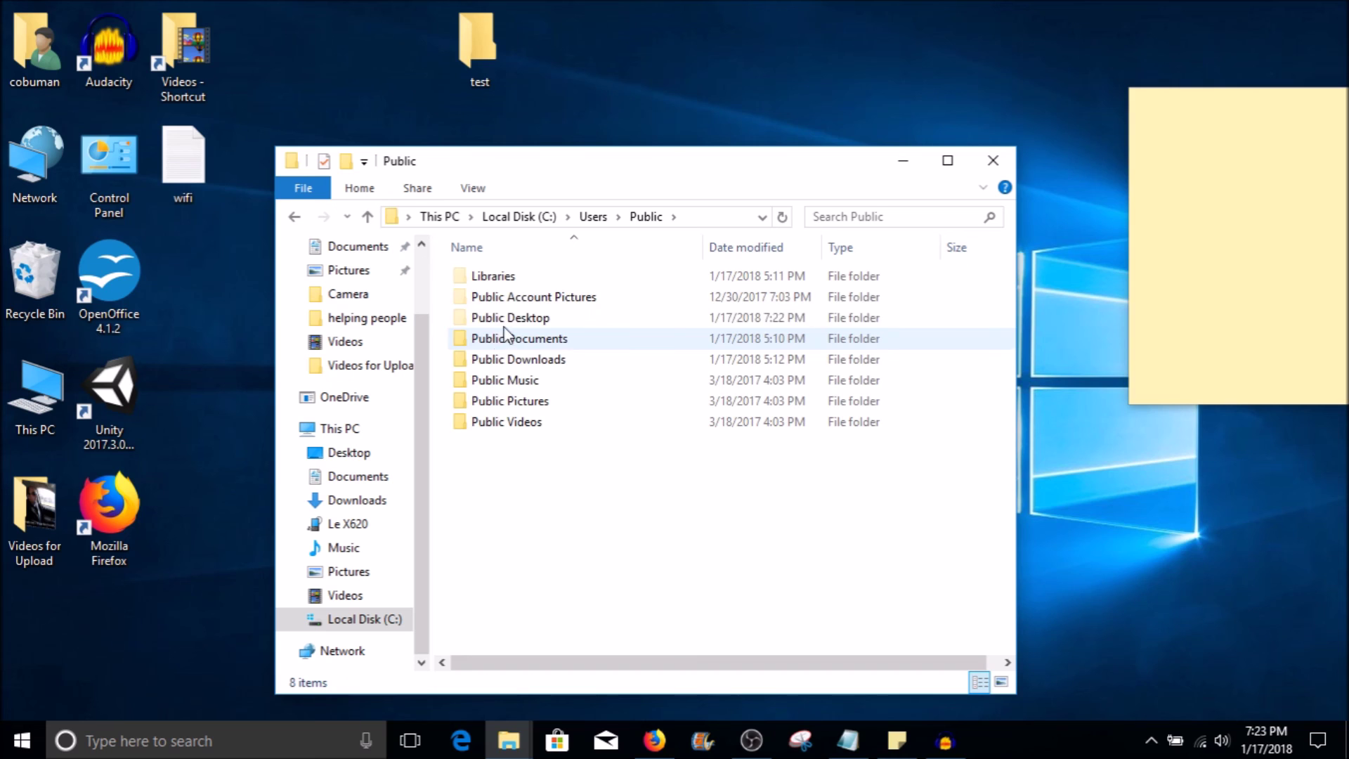
double_click(520, 318)
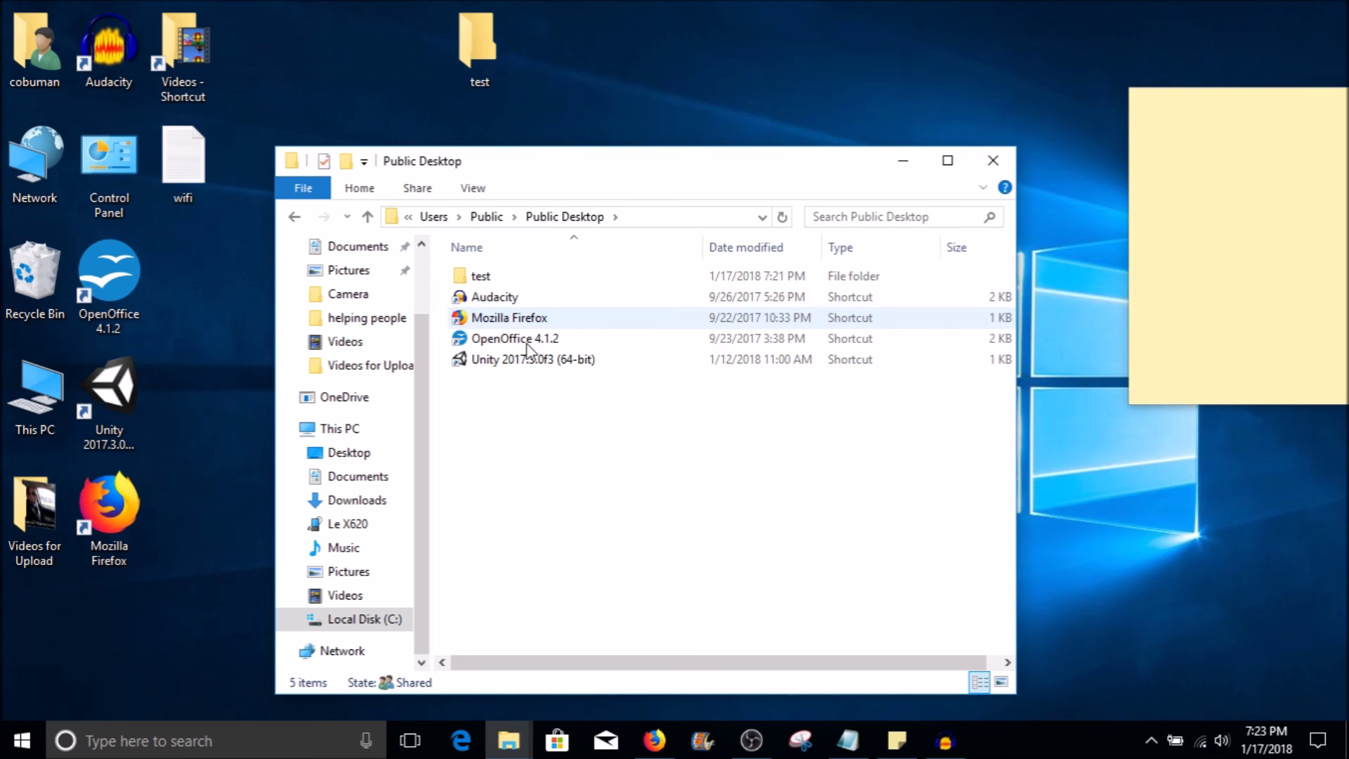
click(501, 277)
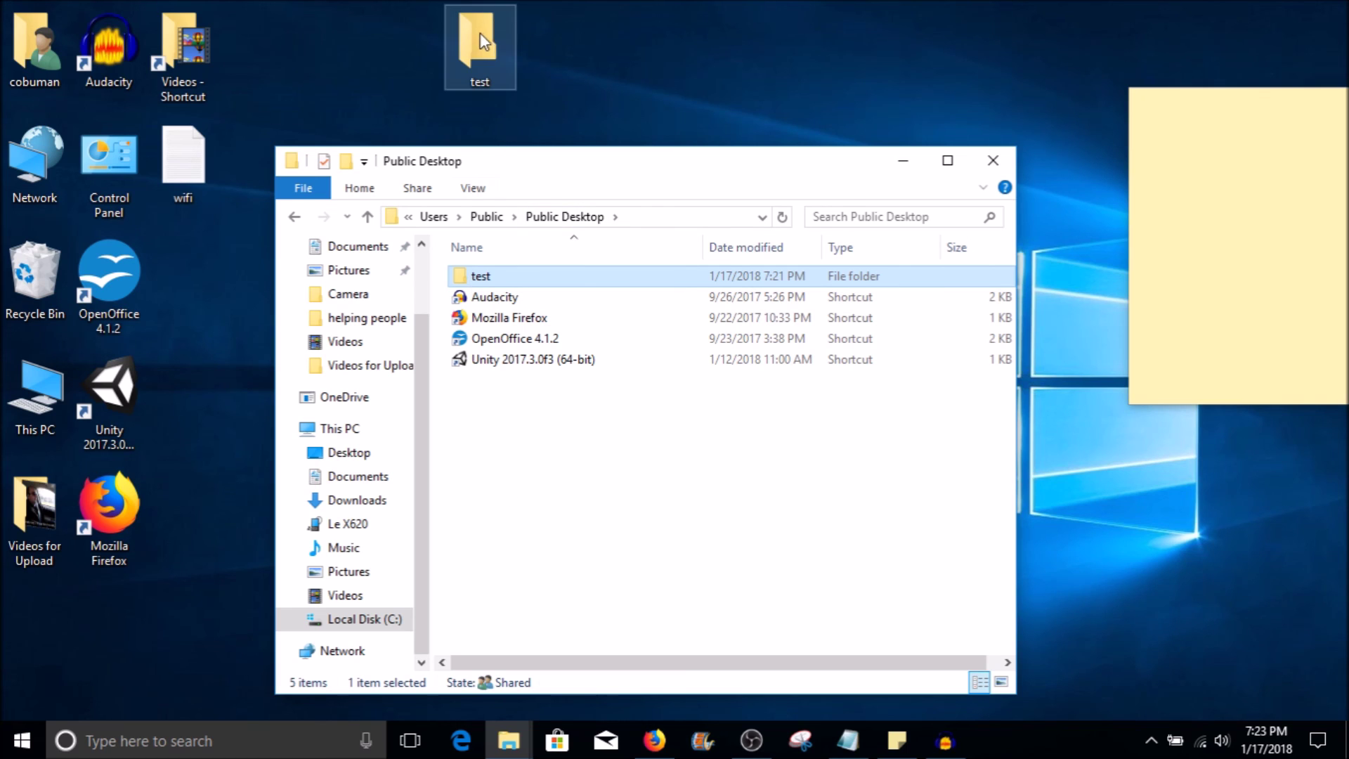
Step: Delete the test folder from Public Desktop and return to the Users folder
right_click(494, 274)
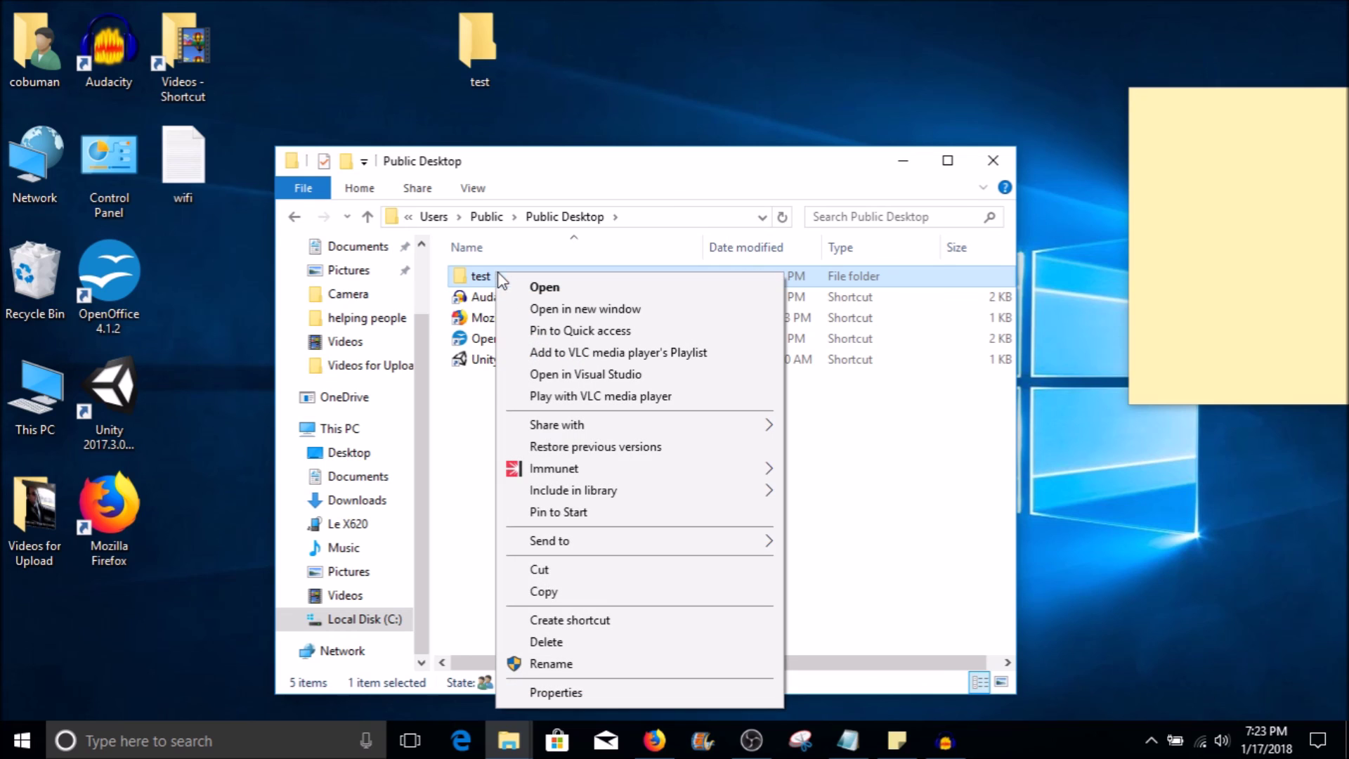
click(570, 643)
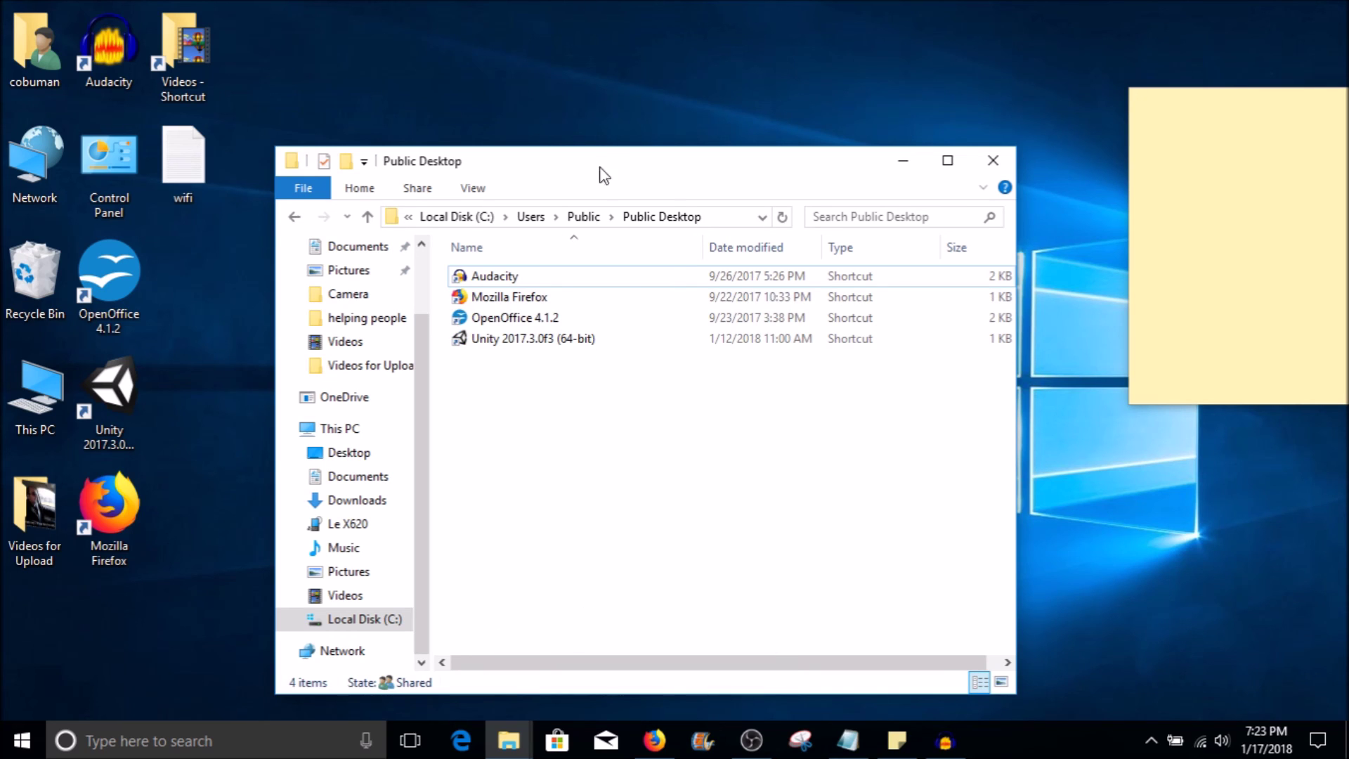
click(537, 219)
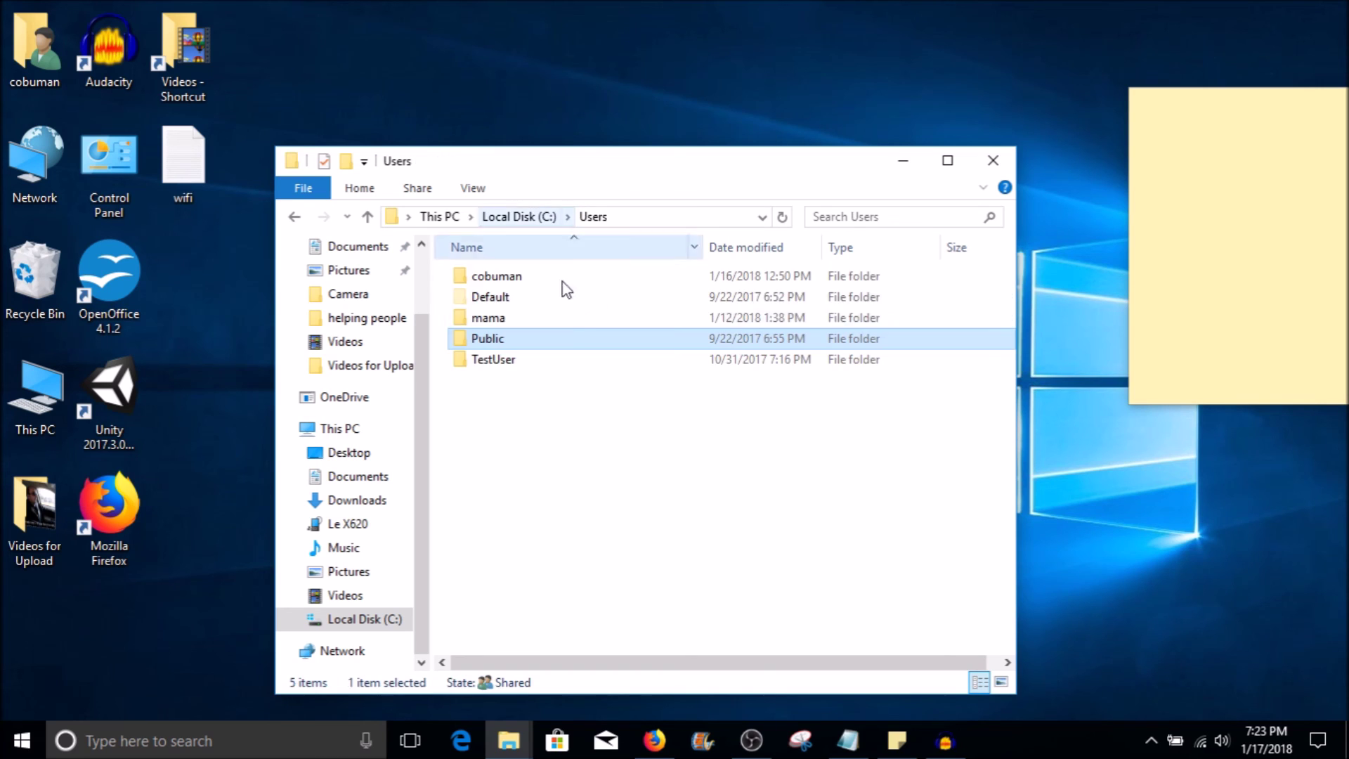